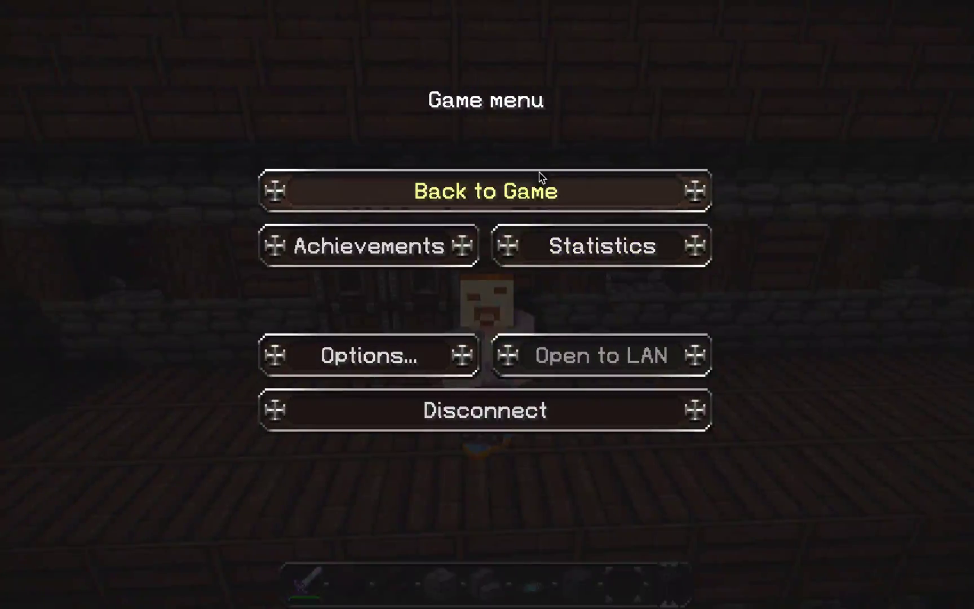
Resume the game briefly, then pause and disconnect from the Realm
{"action": "left_click", "coordinate": [540, 179]}
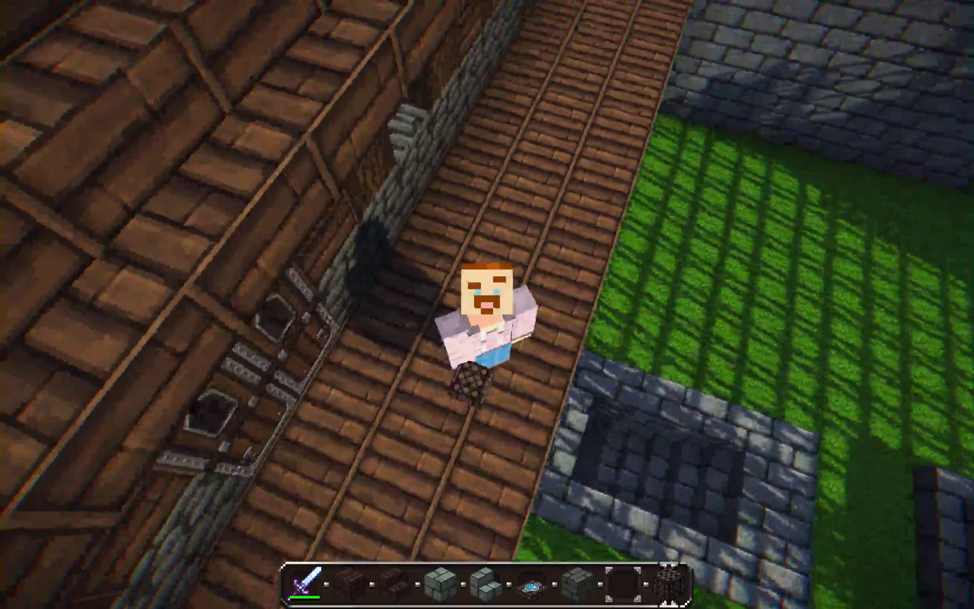
{"action": "key", "text": "Escape"}
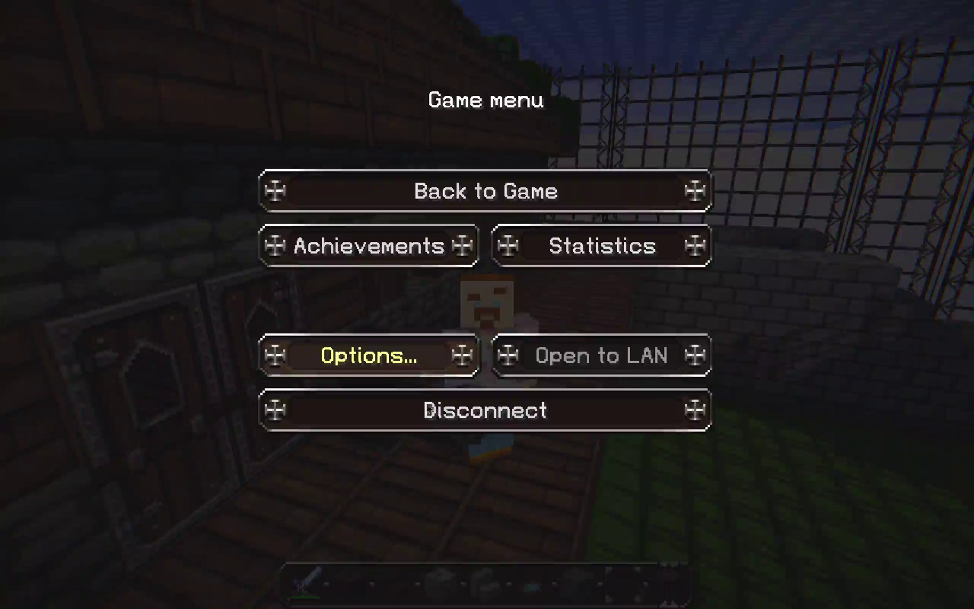
{"action": "left_click", "coordinate": [440, 424]}
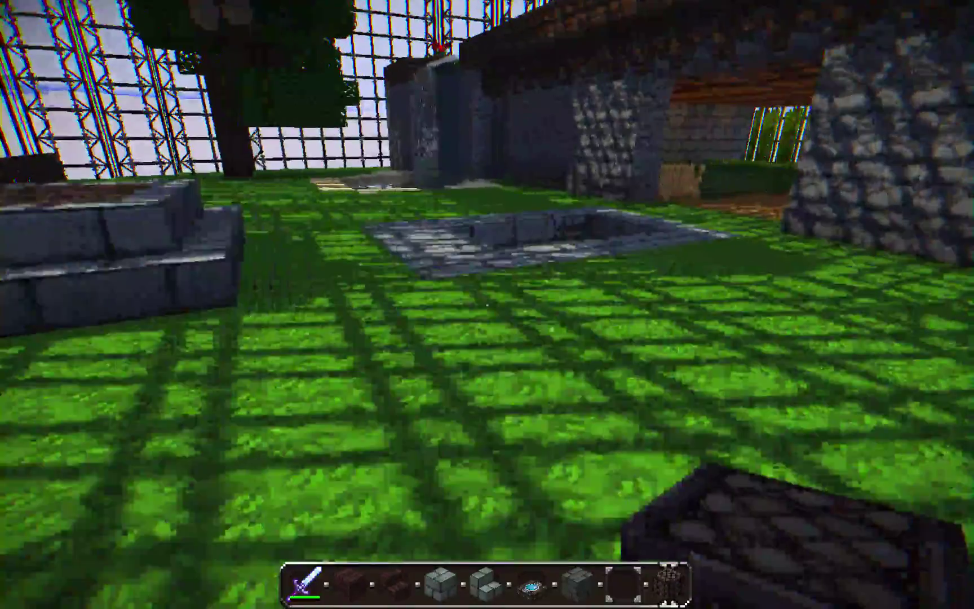
Walk toward the stone pool and toggle the F3 debug overlay to confirm KUDA-Shaders v6.2.81
{"action": "key", "text": "w"}
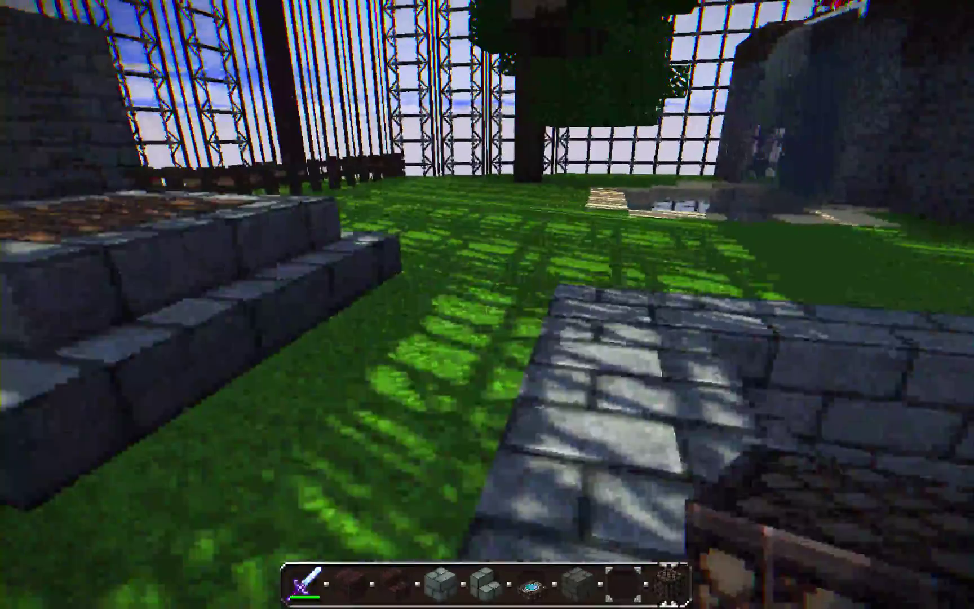
{"action": "key", "text": "w"}
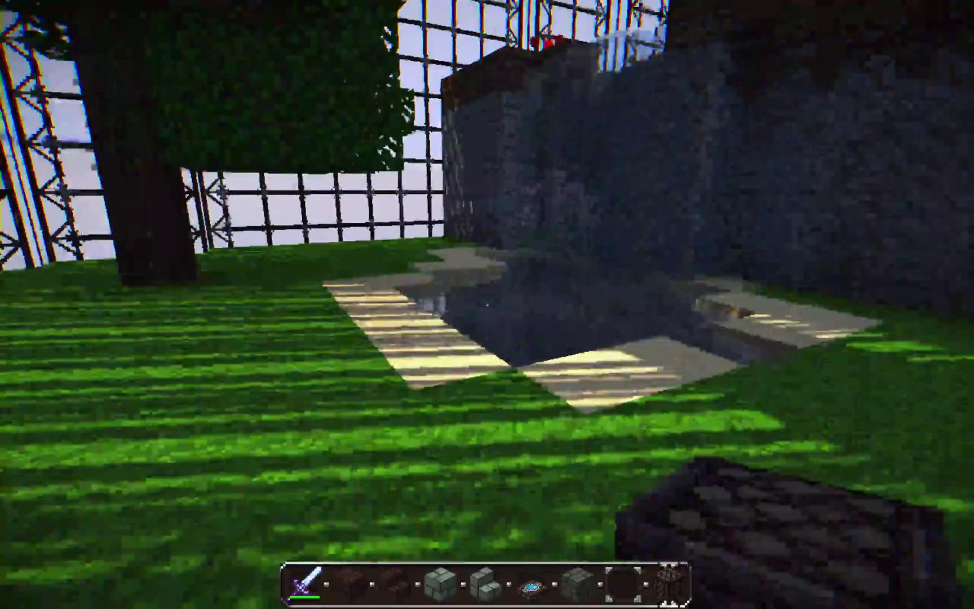
{"action": "key", "text": "F3"}
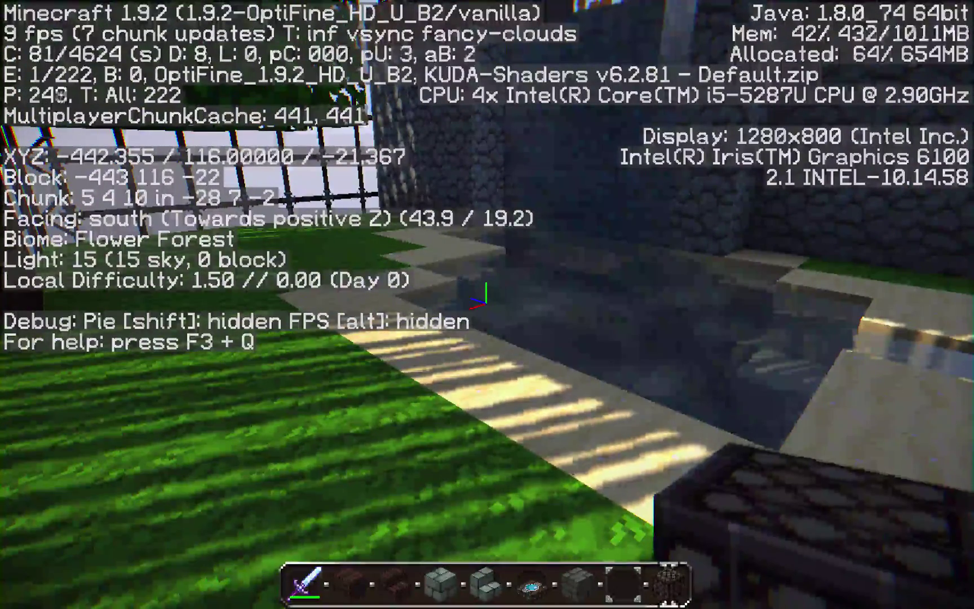
{"action": "key", "text": "F3"}
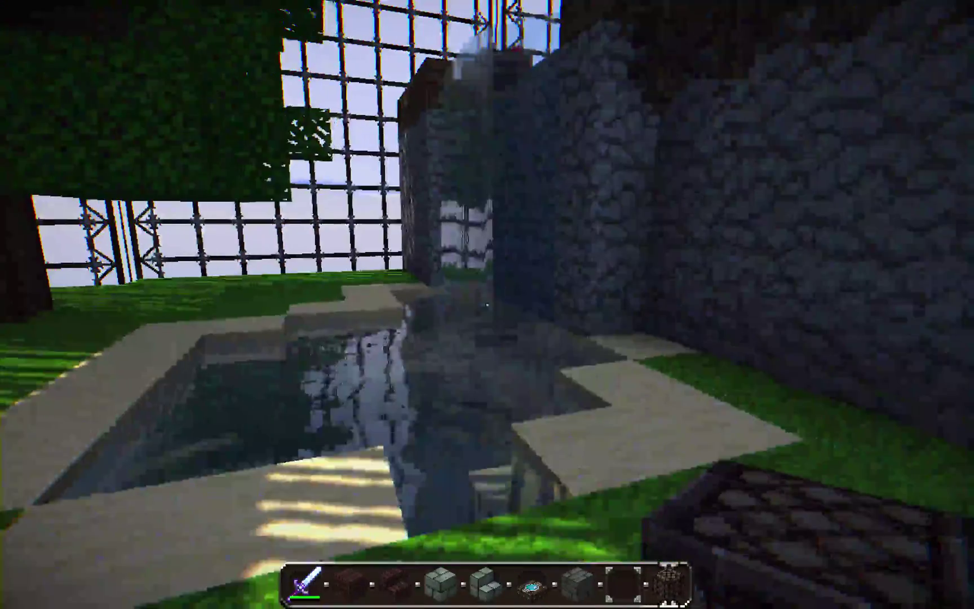
Walk across the courtyard past the tree and up the stone stairs onto the wooden walkway
{"action": "key", "text": "w"}
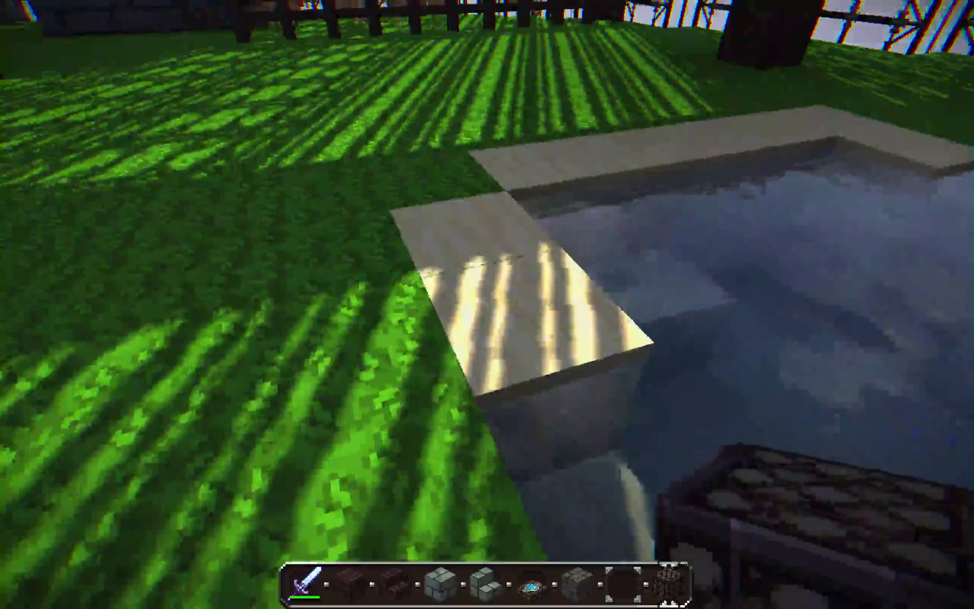
{"action": "key", "text": "w"}
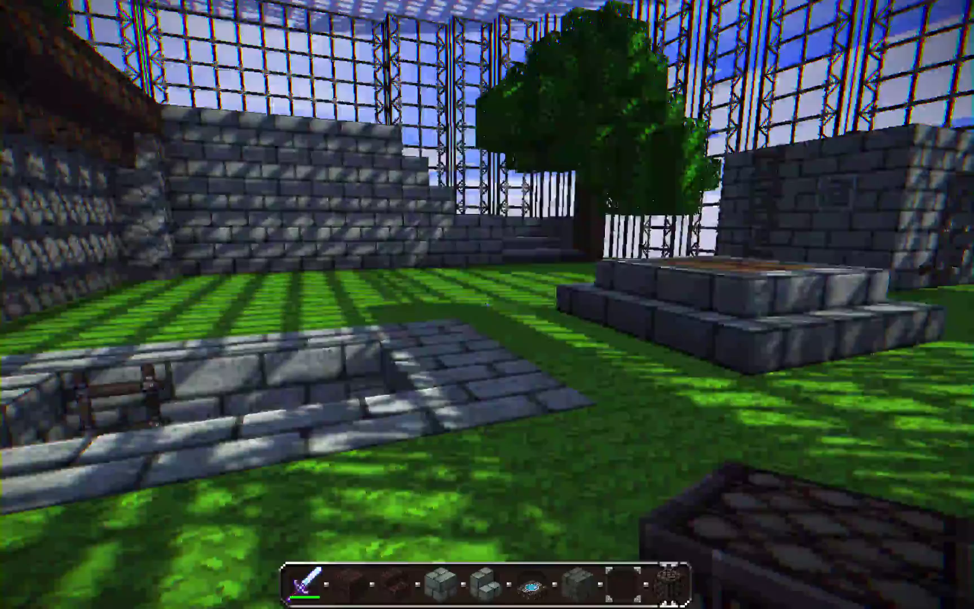
{"action": "key", "text": "w"}
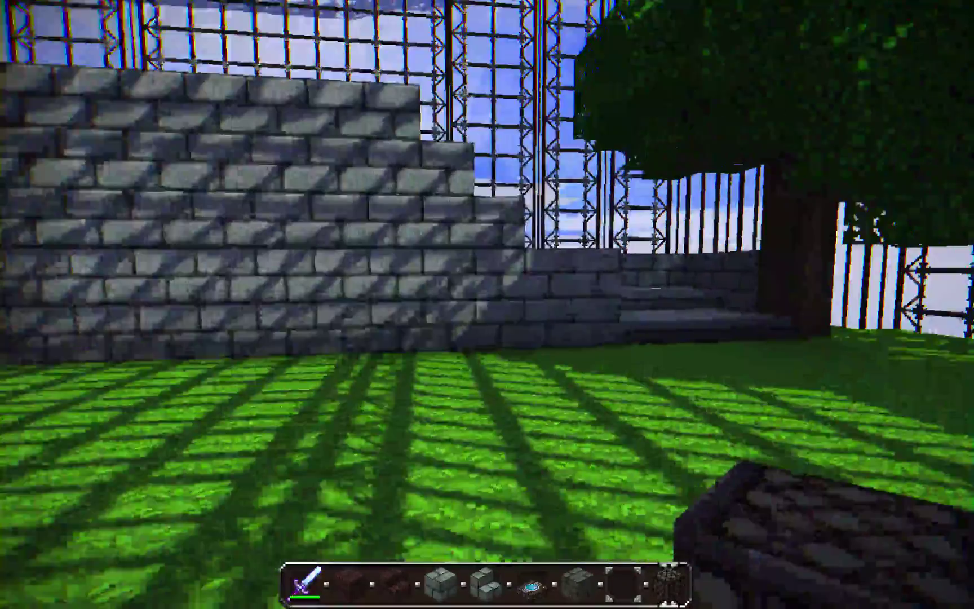
{"action": "key", "text": "w"}
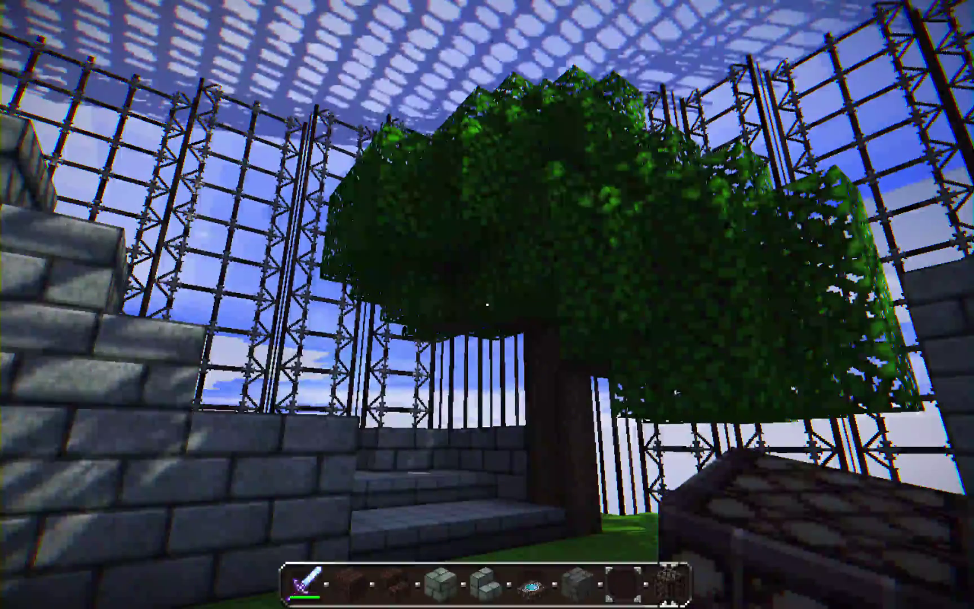
{"action": "key", "text": "w"}
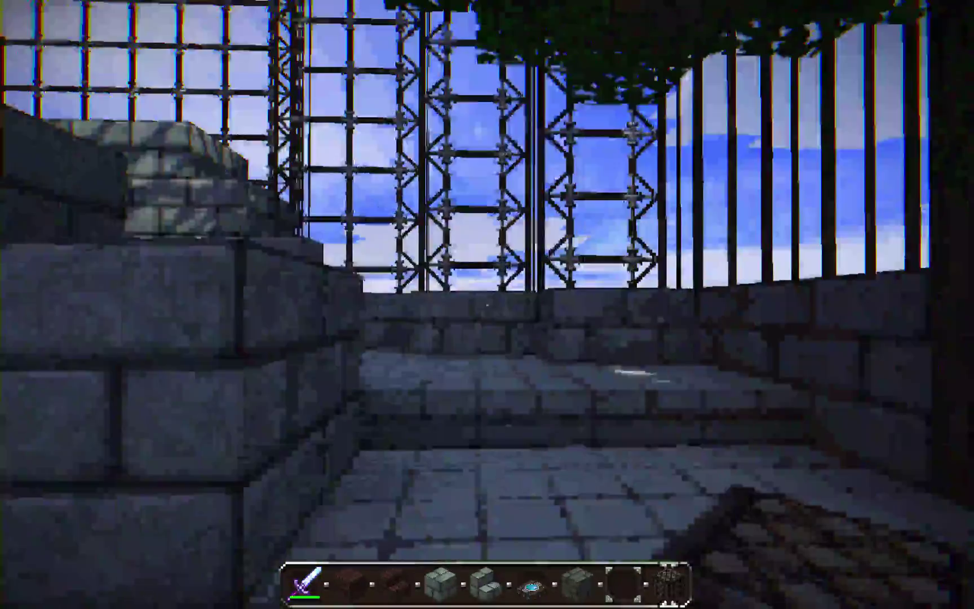
{"action": "key", "text": "w"}
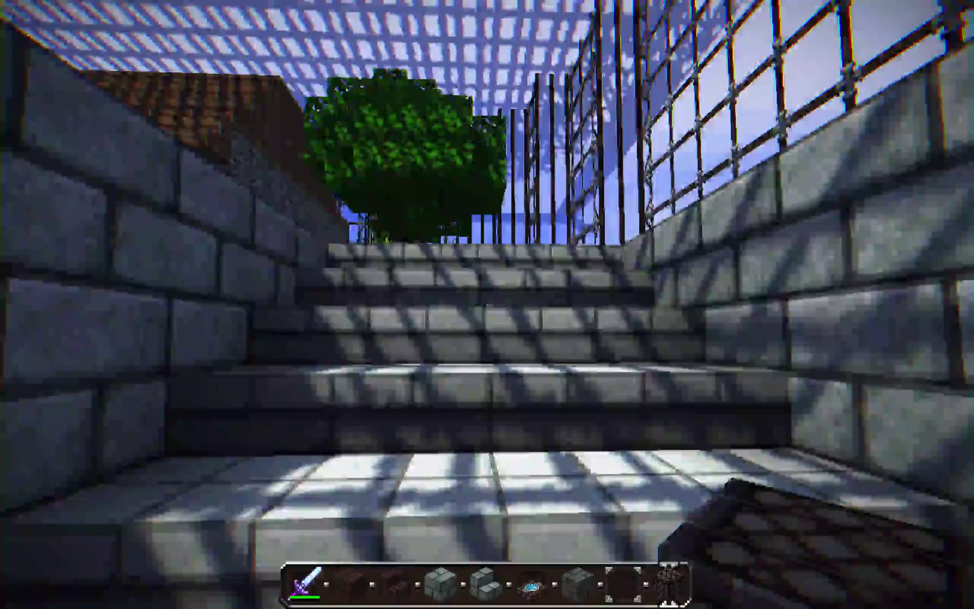
{"action": "key", "text": "w"}
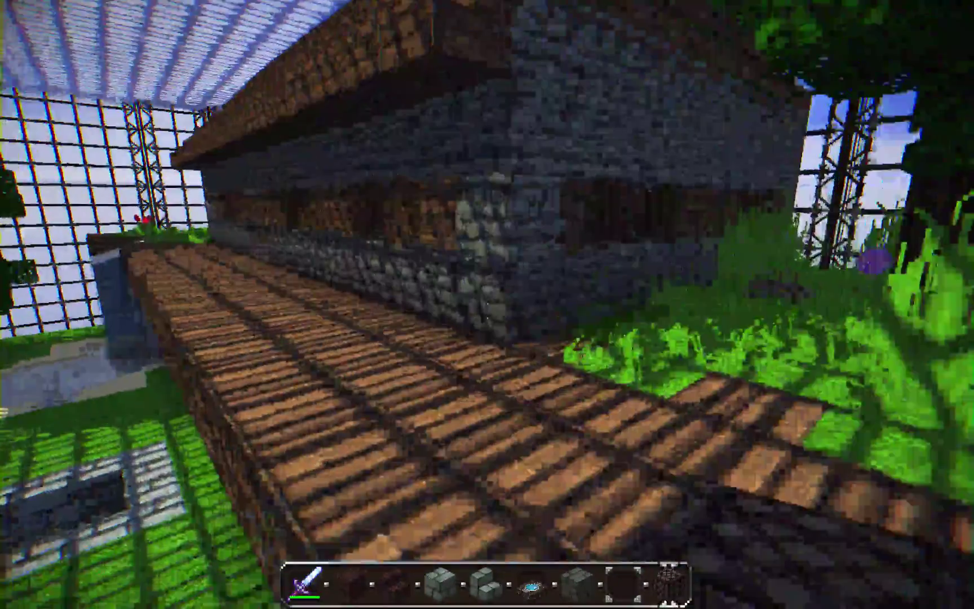
{"action": "key", "text": "w"}
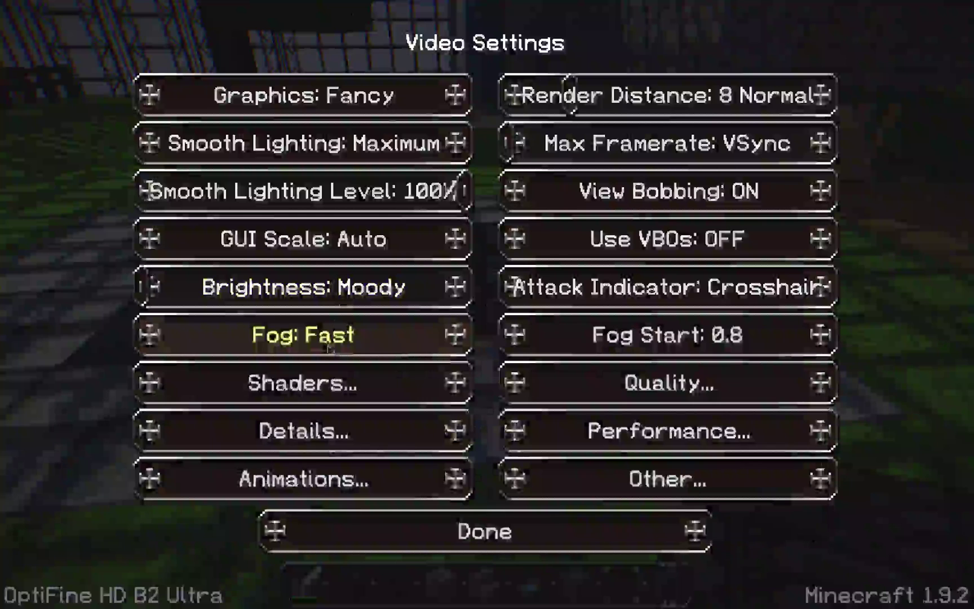
Switch the shader pack to OnlyWater-v1.2.zip and resume play
{"action": "left_click", "coordinate": [299, 389]}
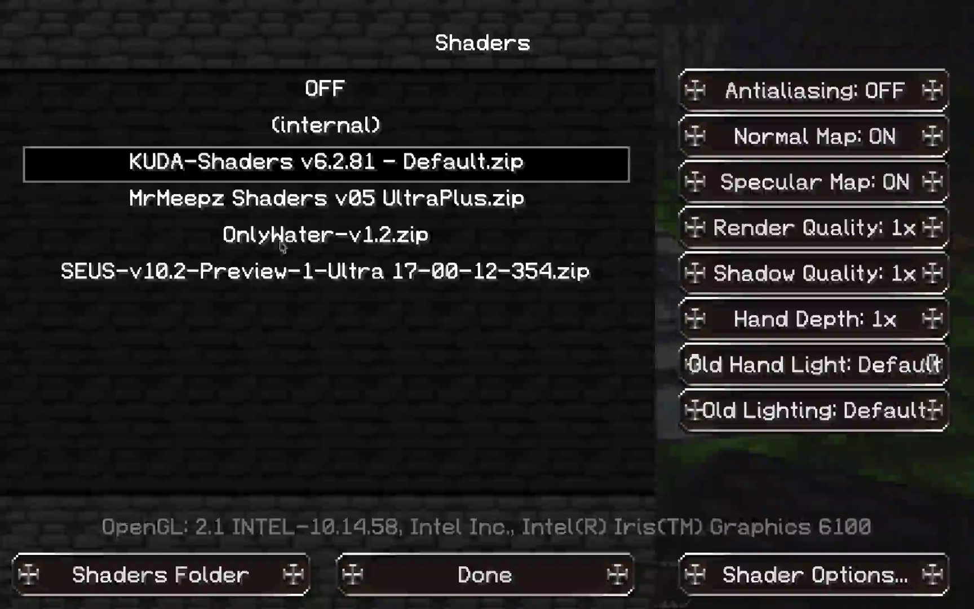
{"action": "left_click", "coordinate": [300, 237]}
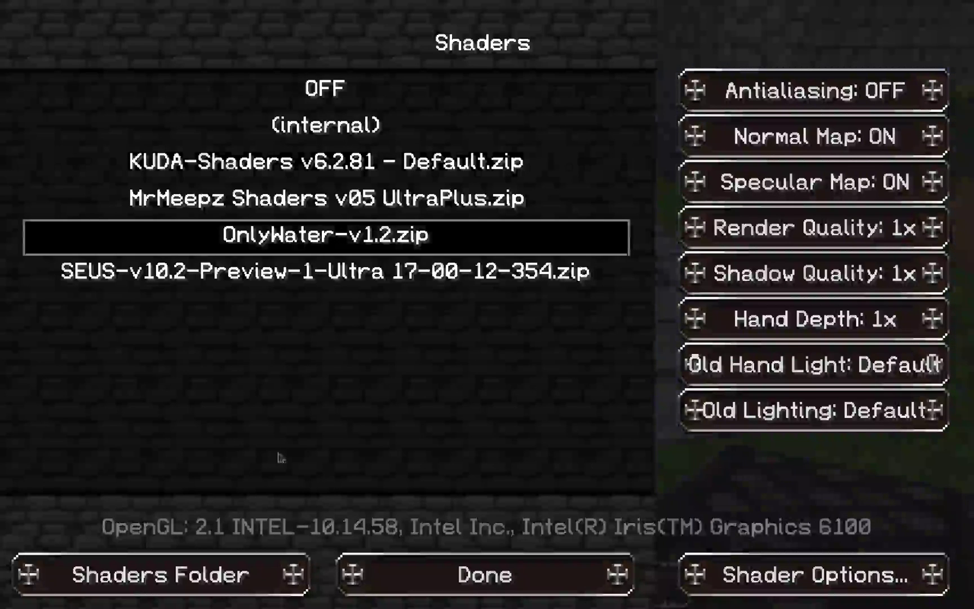
{"action": "left_click", "coordinate": [394, 576]}
{"action": "left_click", "coordinate": [452, 530]}
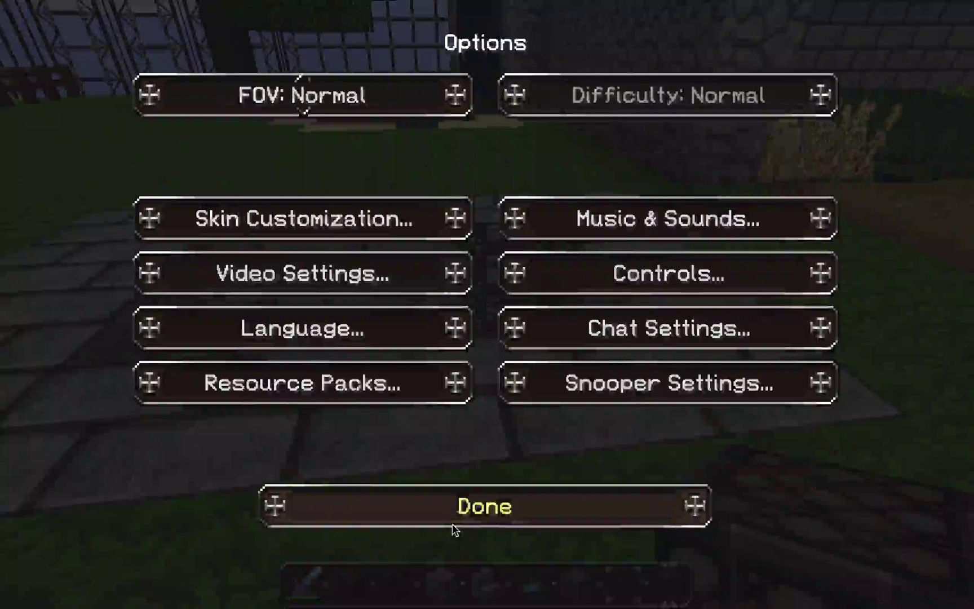
{"action": "left_click", "coordinate": [436, 507]}
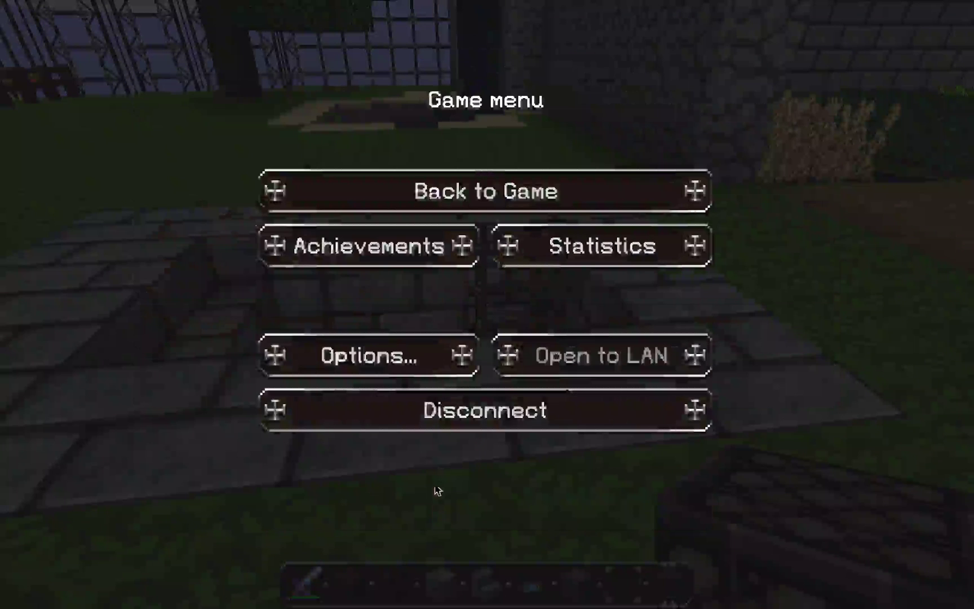
{"action": "left_click", "coordinate": [484, 191]}
Step into the sand-rimmed pond, recheck the shader pack list, then walk into the farm
{"action": "key", "text": "w"}
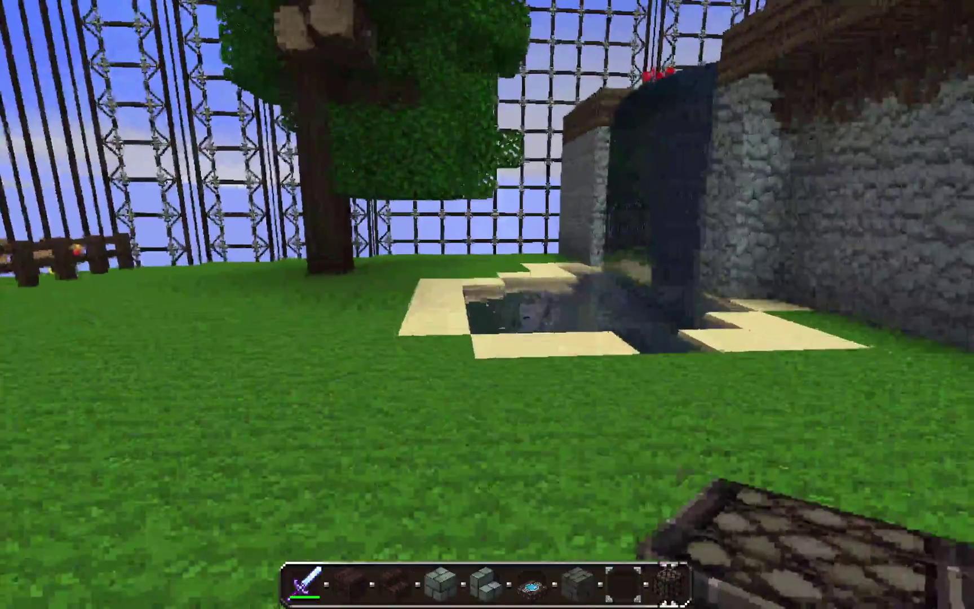
{"action": "key", "text": "w"}
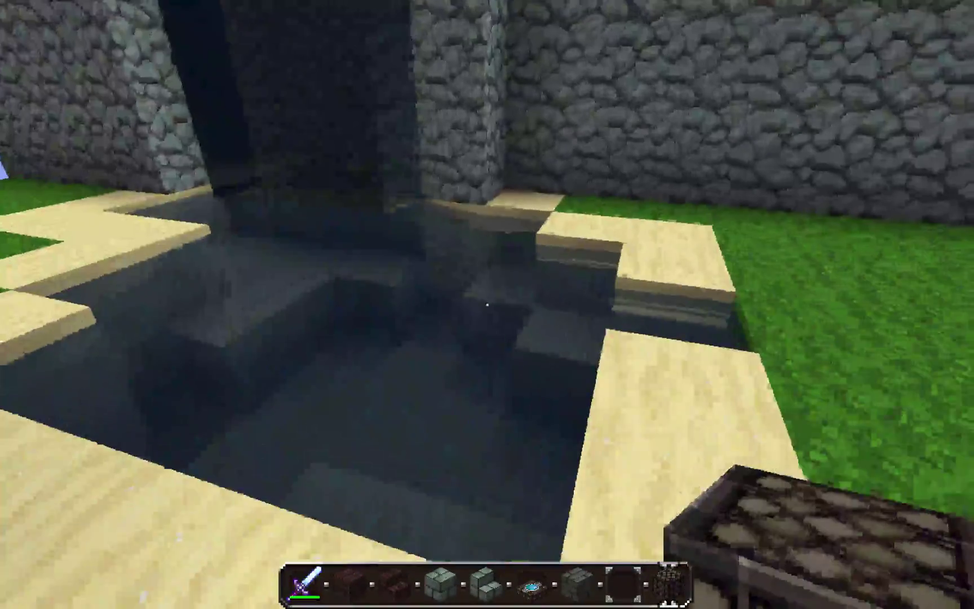
{"action": "key", "text": "Escape"}
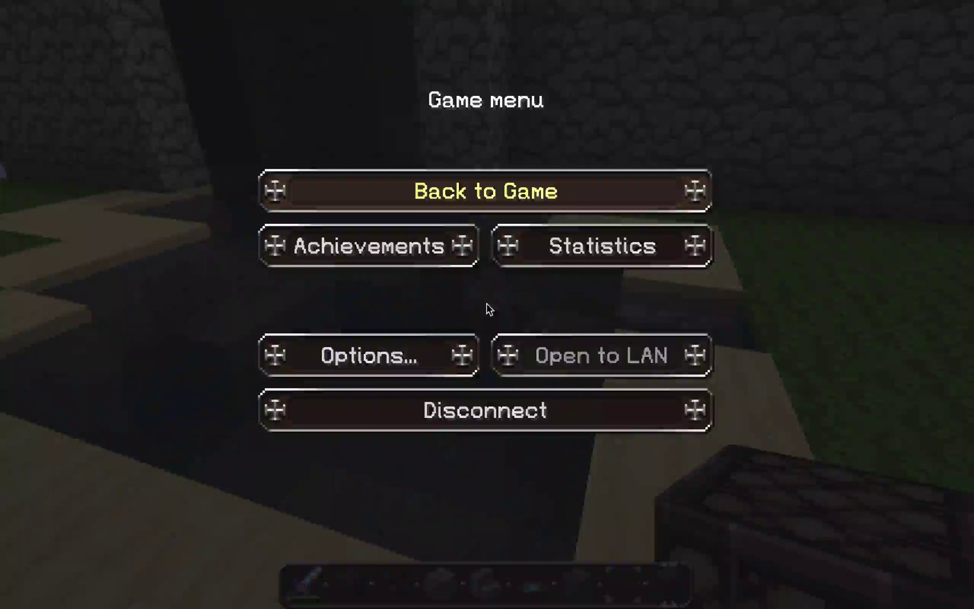
{"action": "left_click", "coordinate": [407, 349]}
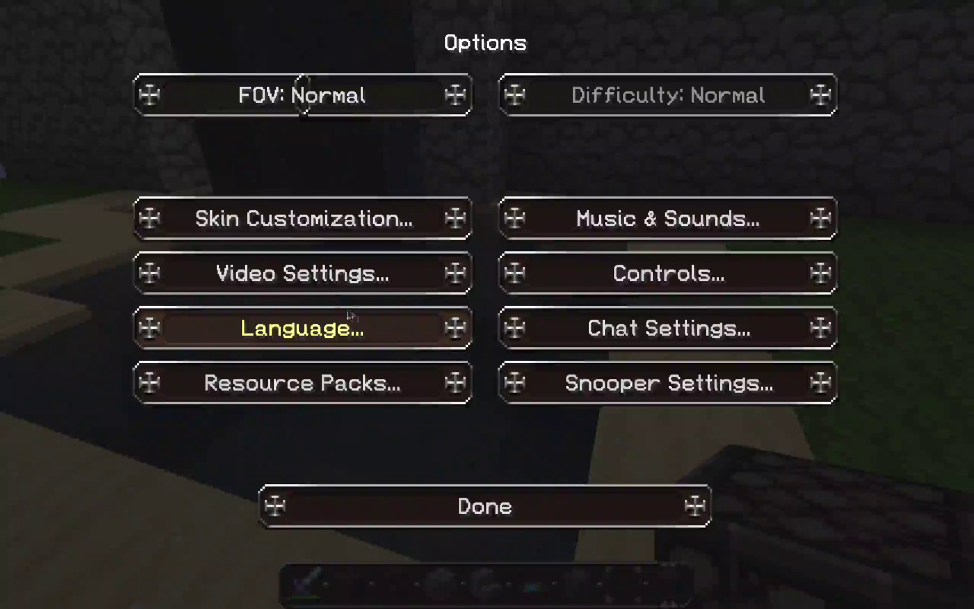
{"action": "left_click", "coordinate": [329, 287]}
{"action": "left_click", "coordinate": [311, 383]}
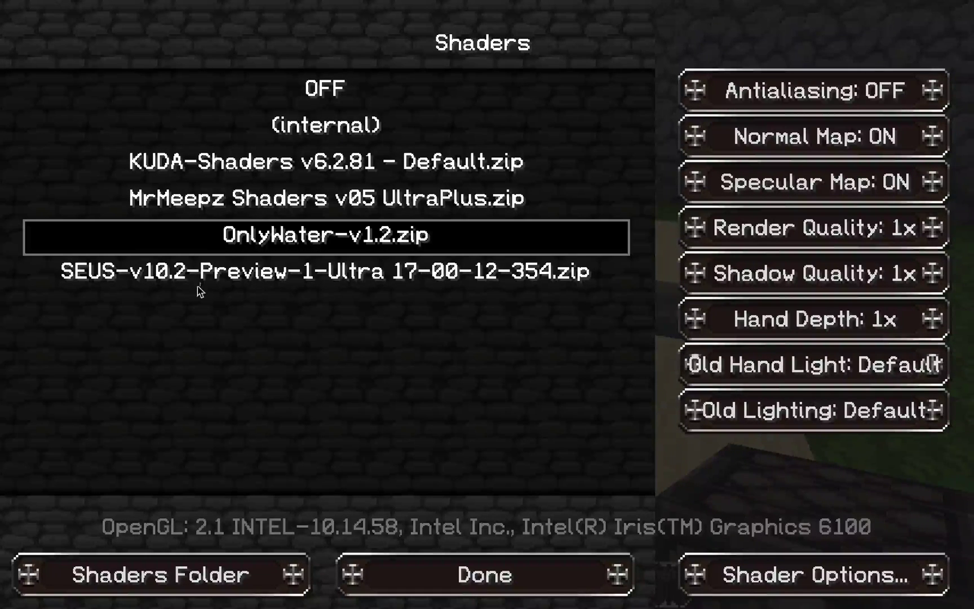
{"action": "key", "text": "Escape"}
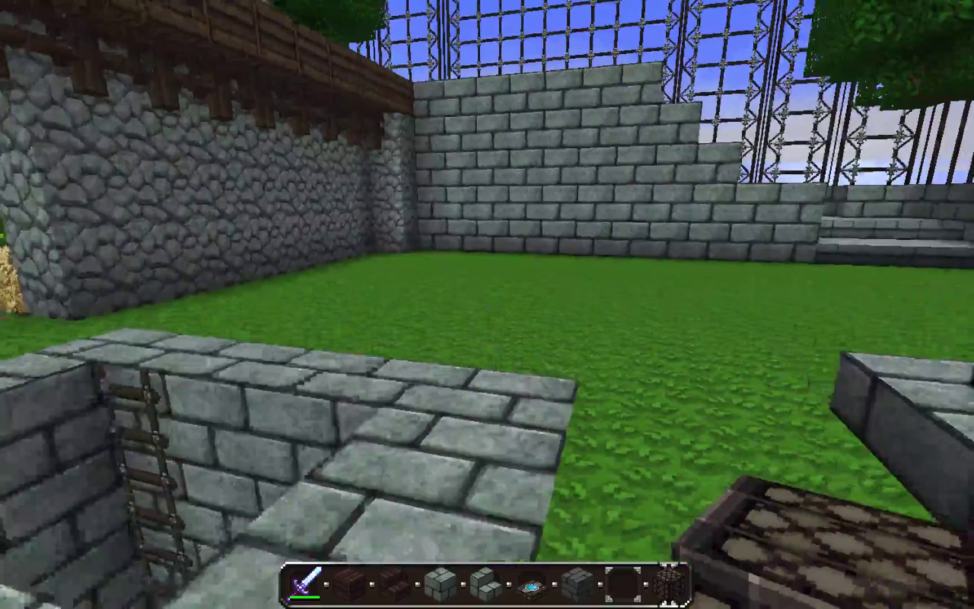
{"action": "key", "text": "w"}
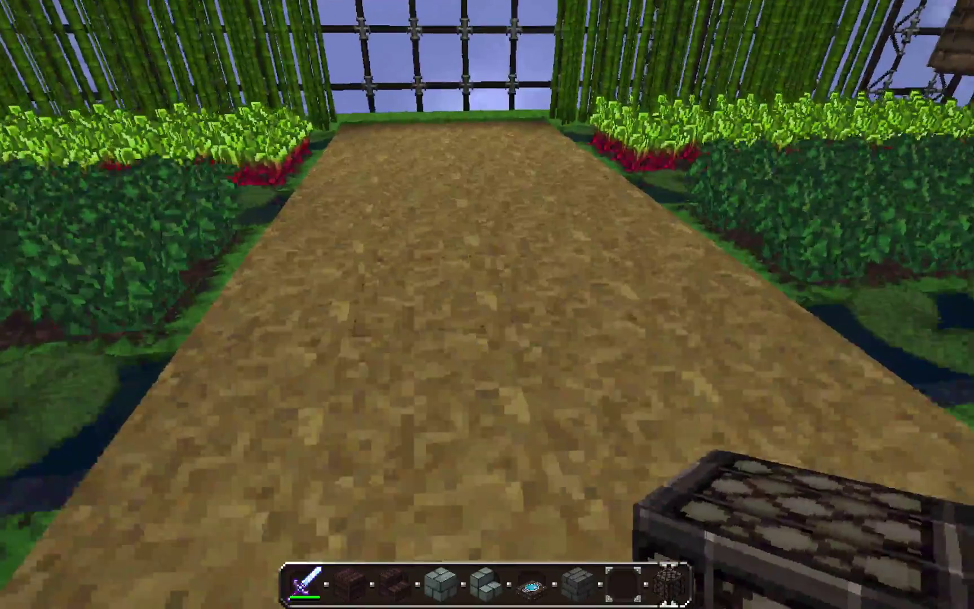
Select the SEUS-v10.2-Preview-1-Ultra shader pack, back out of the menus and resume play
{"action": "key", "text": "Escape"}
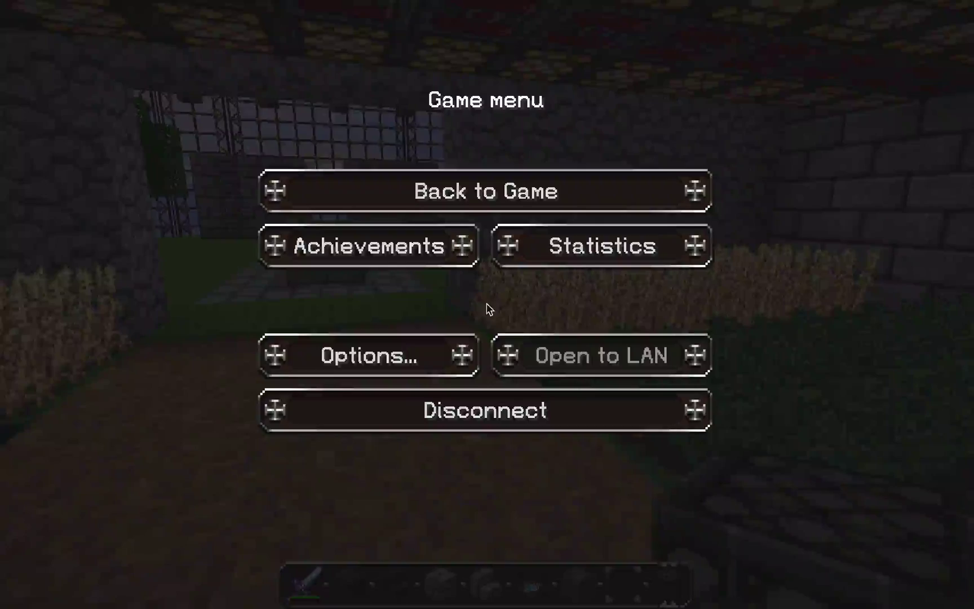
{"action": "left_click", "coordinate": [408, 362]}
{"action": "left_click", "coordinate": [299, 281]}
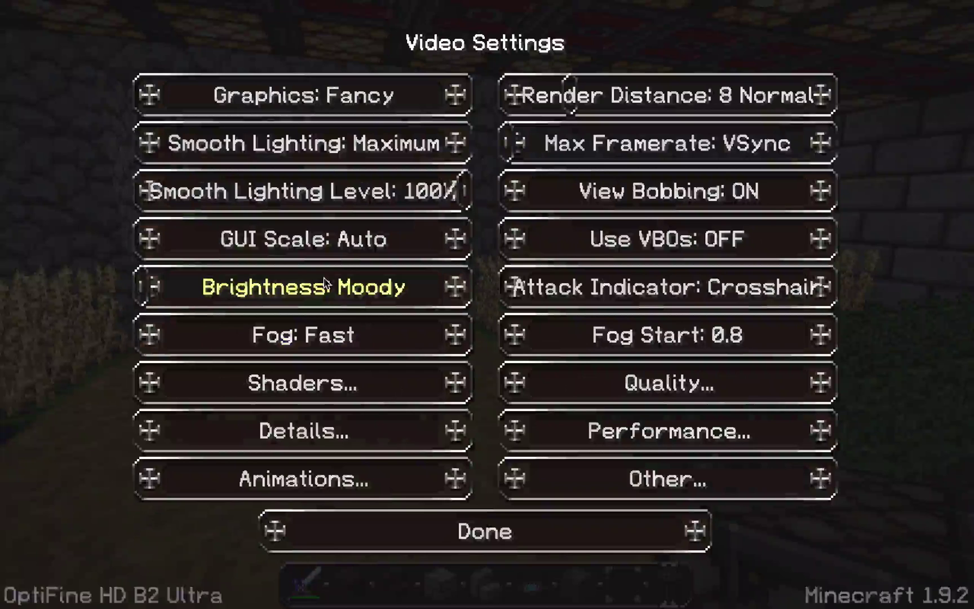
{"action": "left_click", "coordinate": [288, 398]}
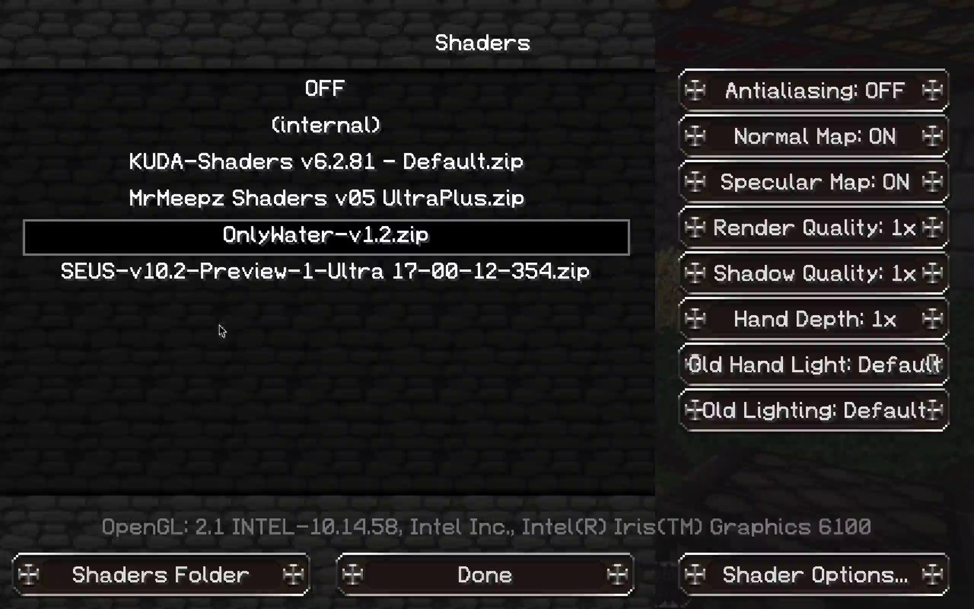
{"action": "left_click", "coordinate": [217, 286]}
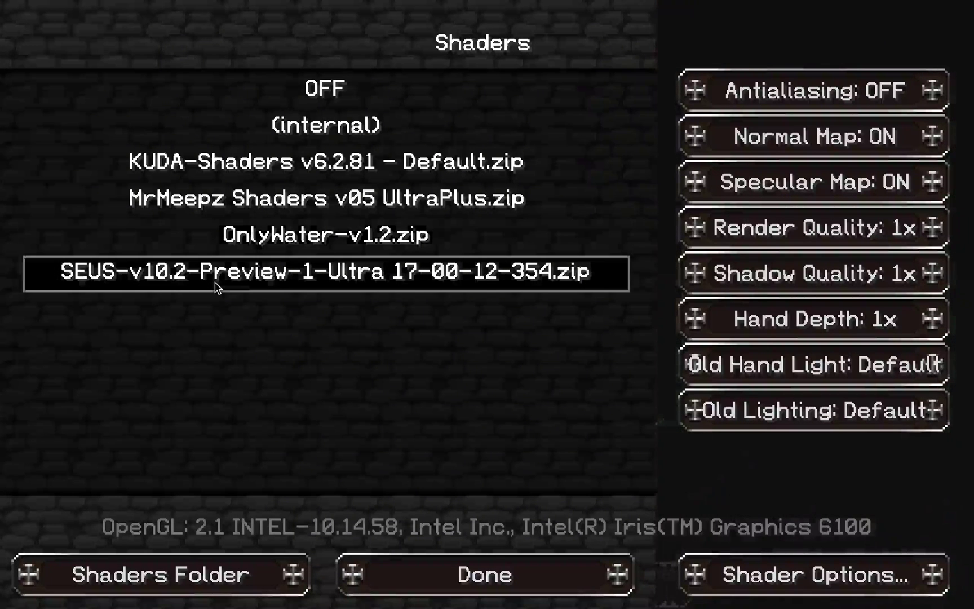
{"action": "left_click", "coordinate": [451, 577]}
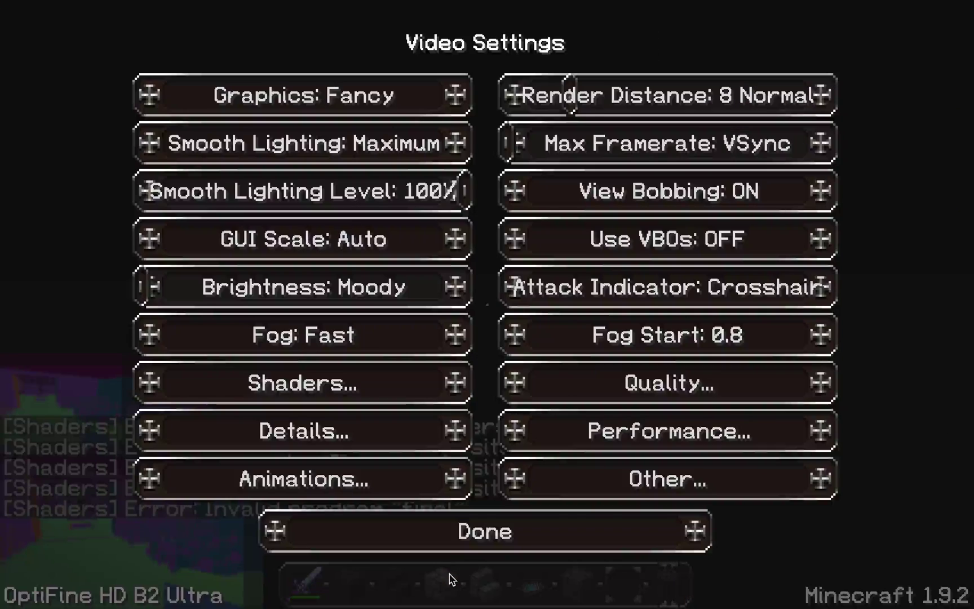
{"action": "left_click", "coordinate": [450, 528]}
{"action": "left_click", "coordinate": [448, 524]}
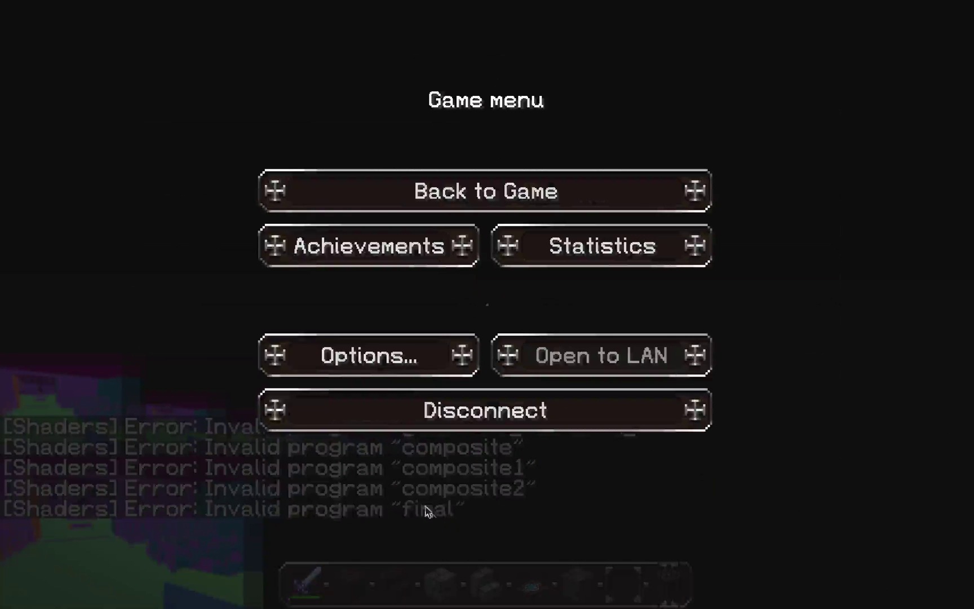
{"action": "left_click", "coordinate": [507, 195]}
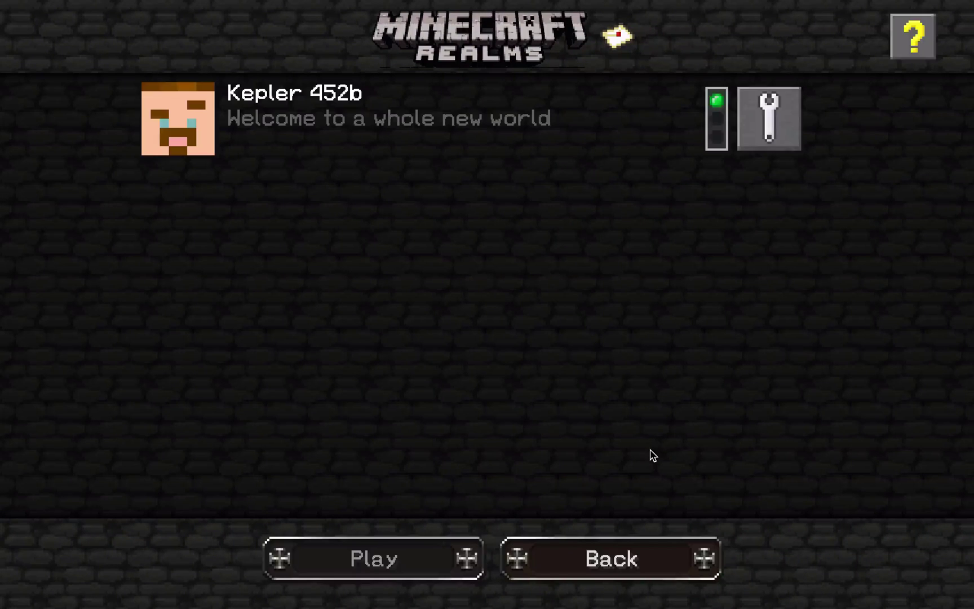
Return to the main menu and rejoin the Kepler 452b realm
{"action": "left_click", "coordinate": [622, 561]}
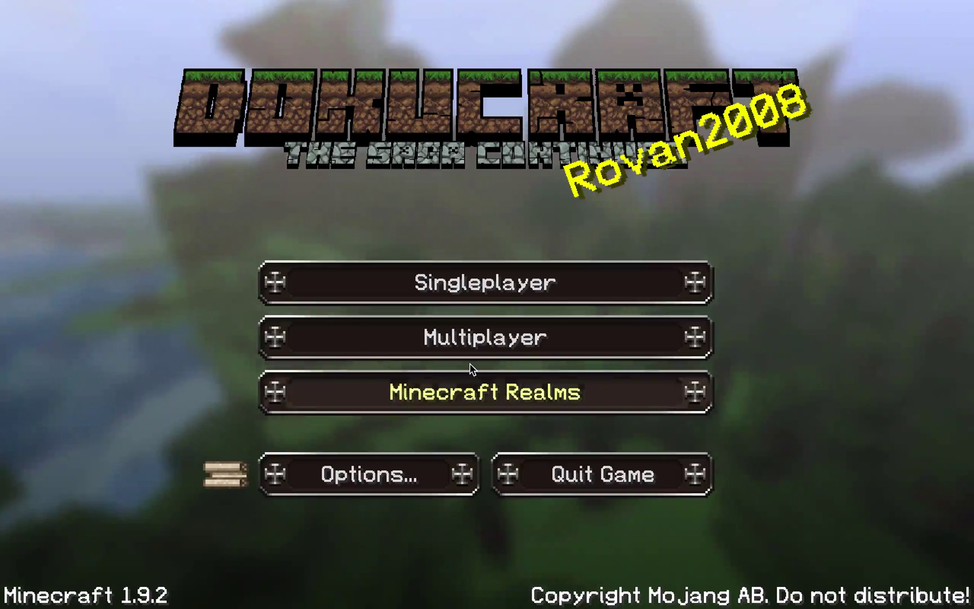
{"action": "left_click", "coordinate": [466, 386]}
{"action": "left_click", "coordinate": [242, 130]}
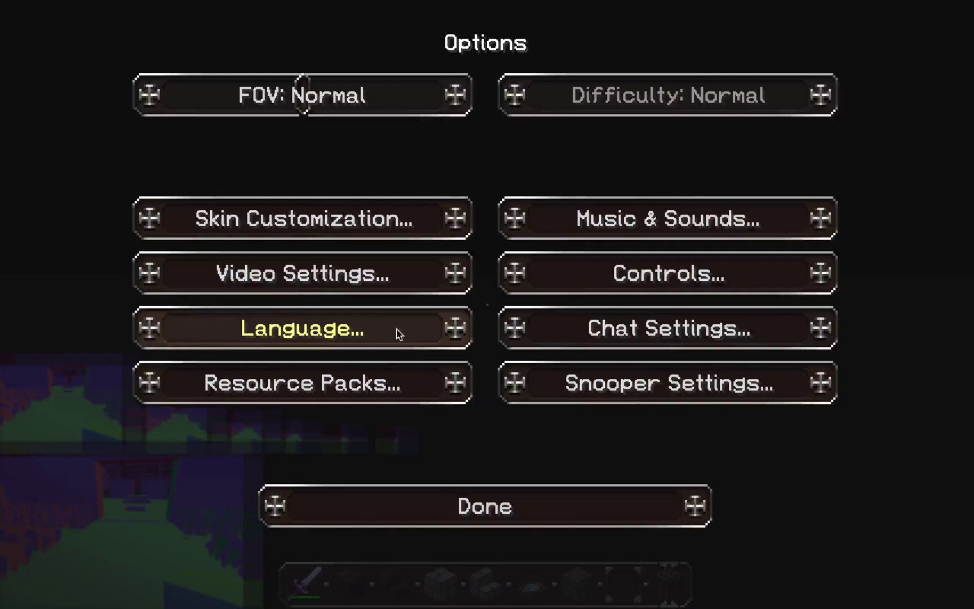
Make KUDA-Shaders v6.2.81 - Default.zip the active shader pack
{"action": "left_click", "coordinate": [324, 273]}
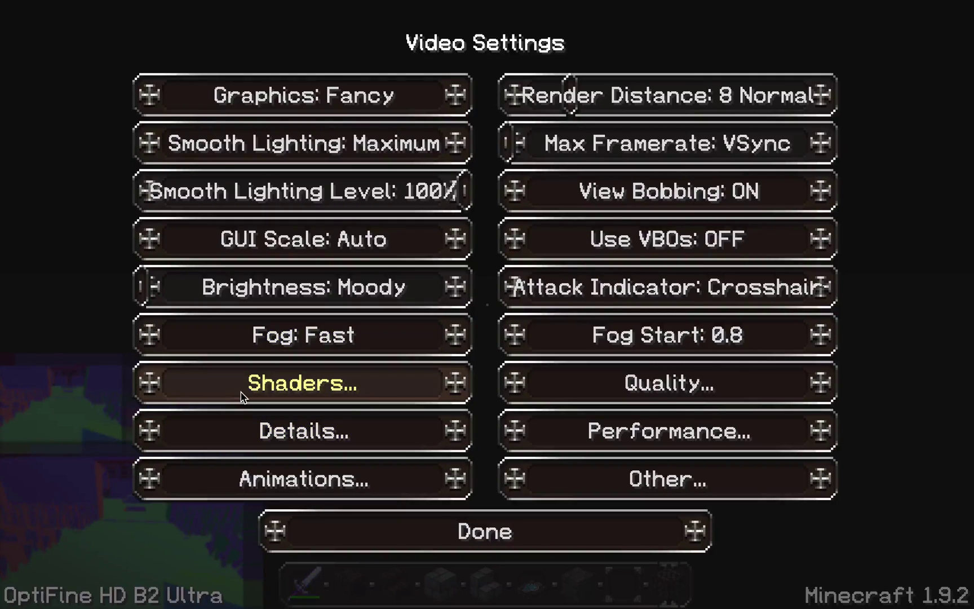
{"action": "left_click", "coordinate": [242, 396]}
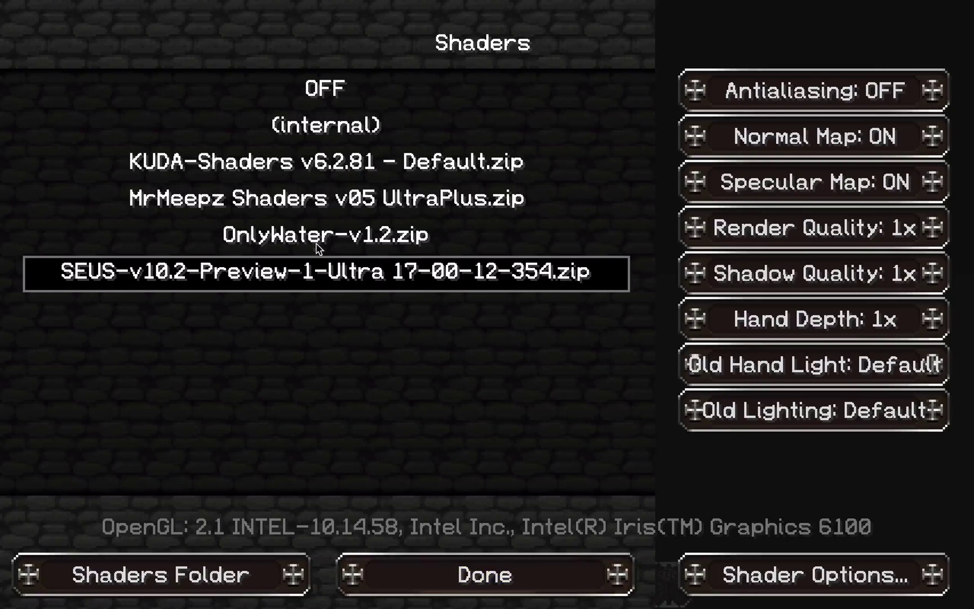
{"action": "left_click", "coordinate": [253, 172]}
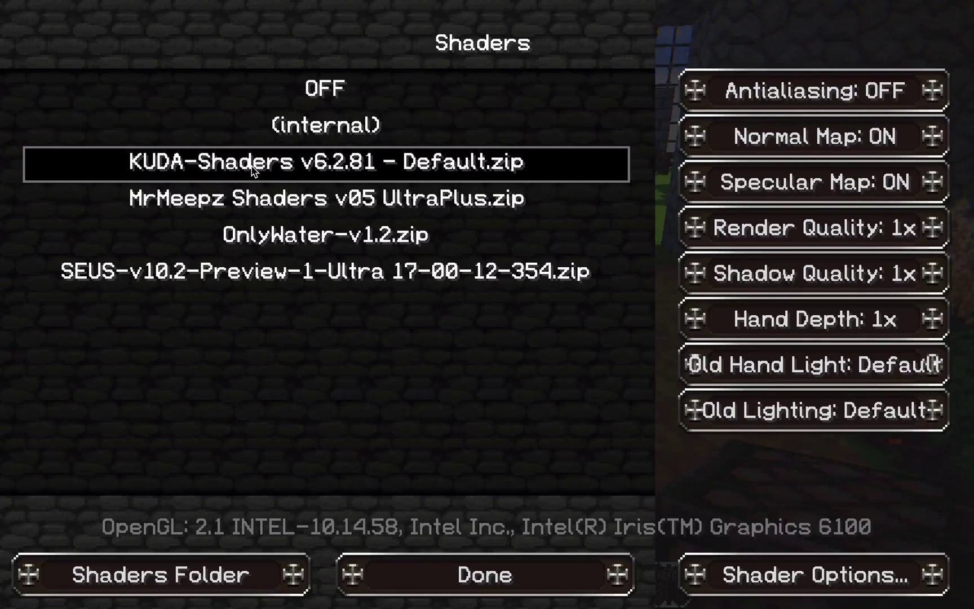
{"action": "left_click", "coordinate": [488, 569]}
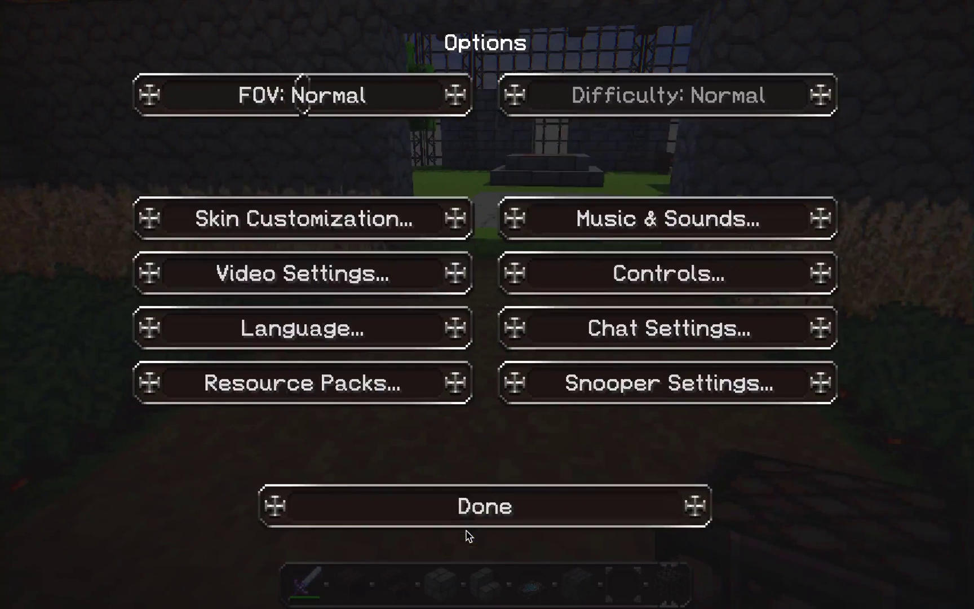
Resume play and walk through the grass courtyard toward the altar
{"action": "left_click", "coordinate": [481, 508]}
{"action": "left_click", "coordinate": [491, 191]}
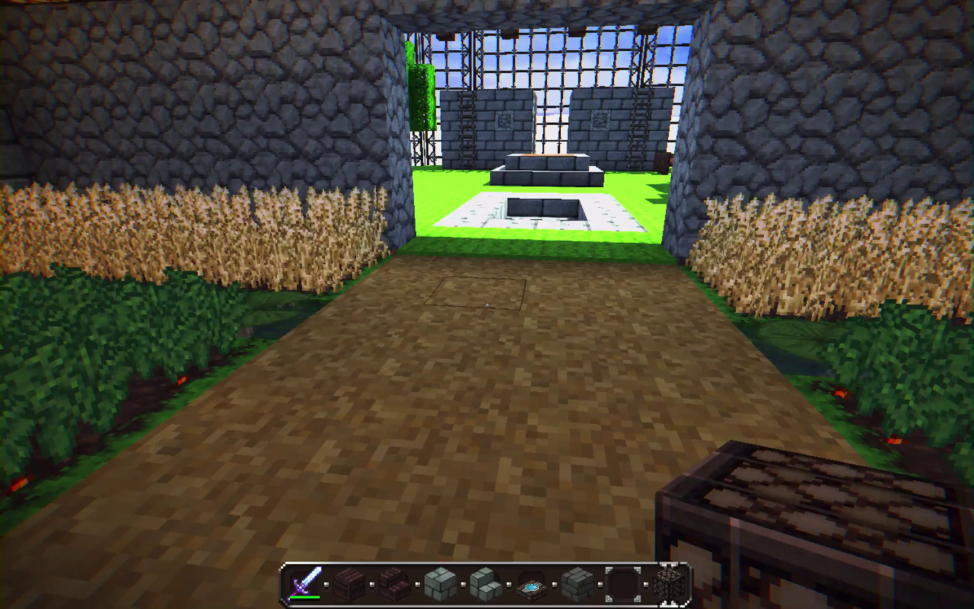
{"action": "key", "text": "w"}
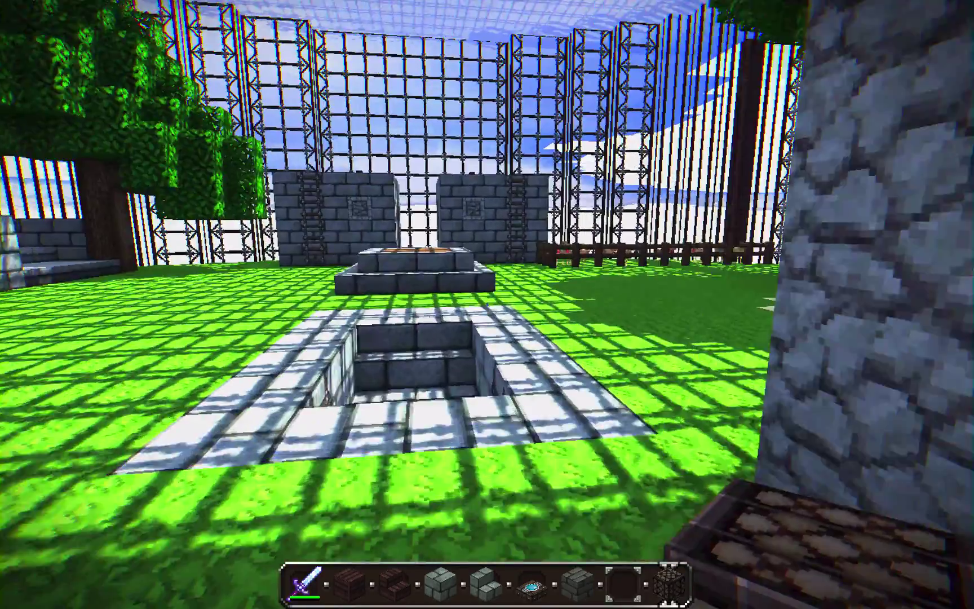
{"action": "key", "text": "w"}
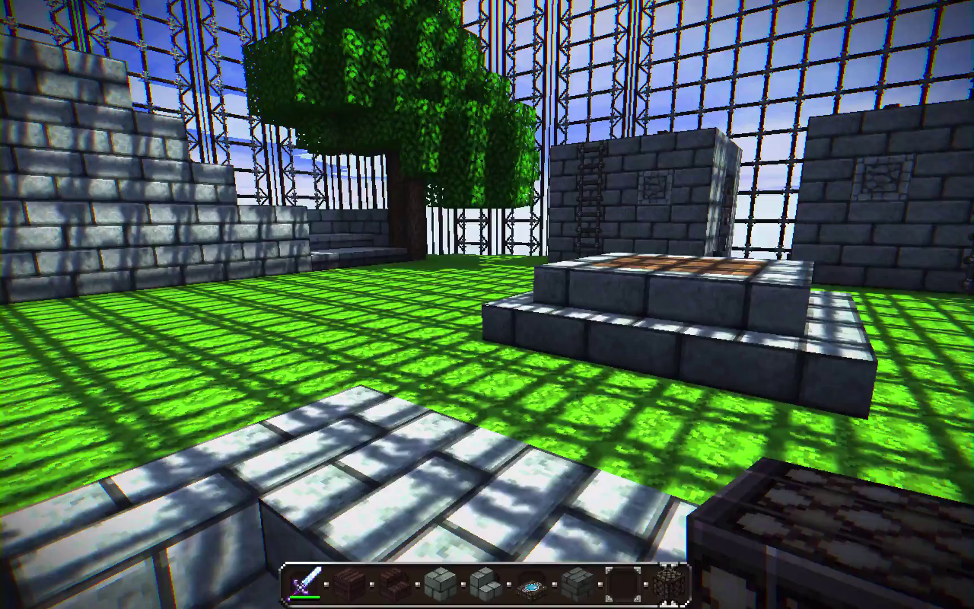
Recheck the shader pack list in Video Settings, then climb down into the brick shaft
{"action": "key", "text": "Escape"}
{"action": "left_click", "coordinate": [416, 354]}
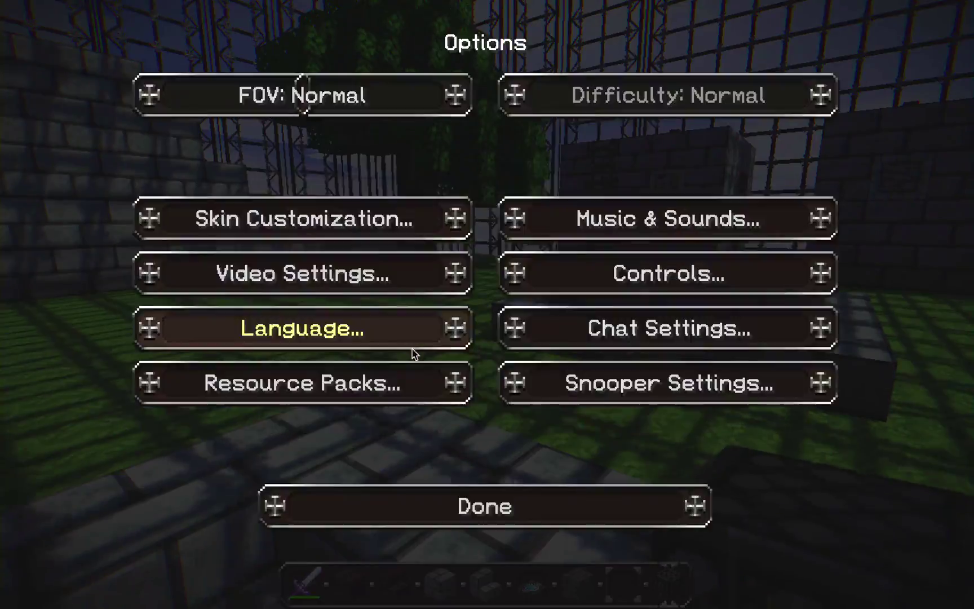
{"action": "left_click", "coordinate": [298, 282]}
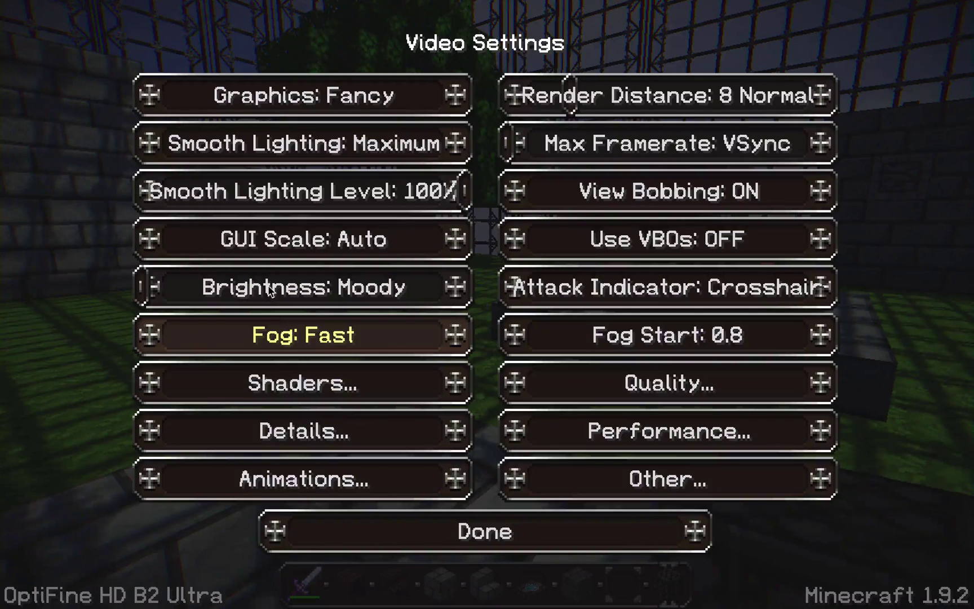
{"action": "left_click", "coordinate": [280, 385]}
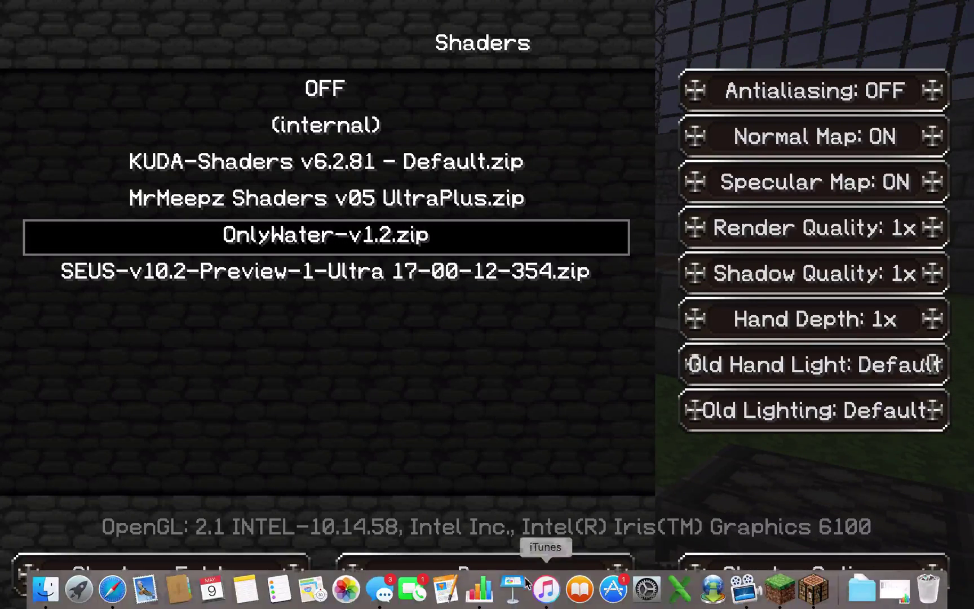
{"action": "left_click", "coordinate": [507, 573]}
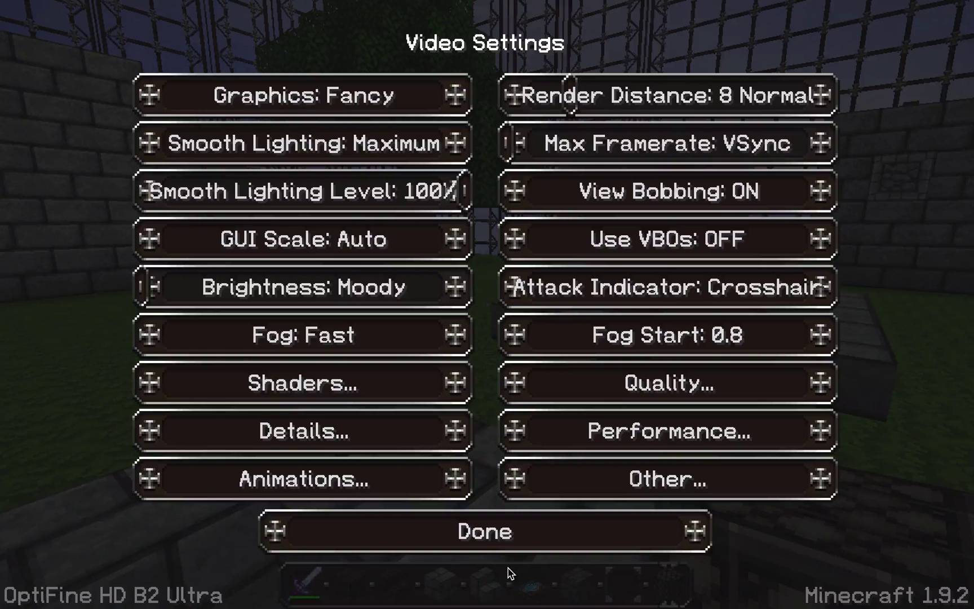
{"action": "left_click", "coordinate": [491, 527]}
{"action": "left_click", "coordinate": [490, 517]}
{"action": "key", "text": "Escape"}
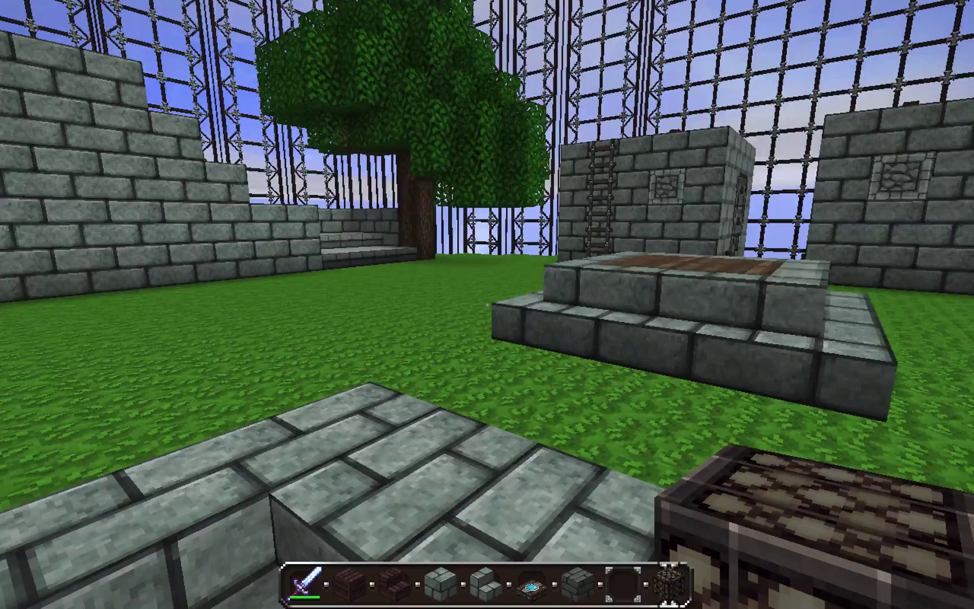
{"action": "key", "text": "w"}
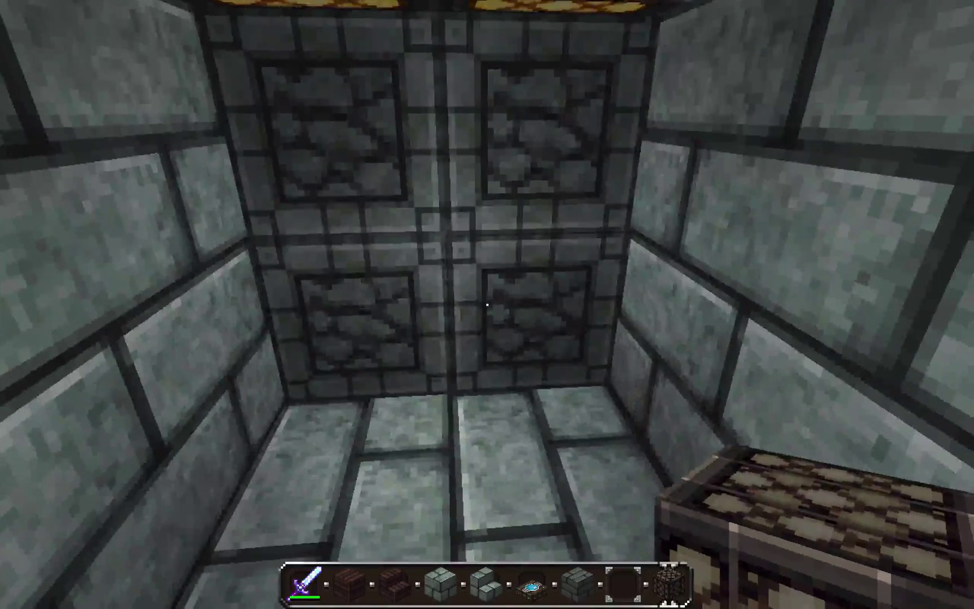
Disconnect from the realm and quit Minecraft from the main menu
{"action": "key", "text": "Escape"}
{"action": "left_click", "coordinate": [467, 408]}
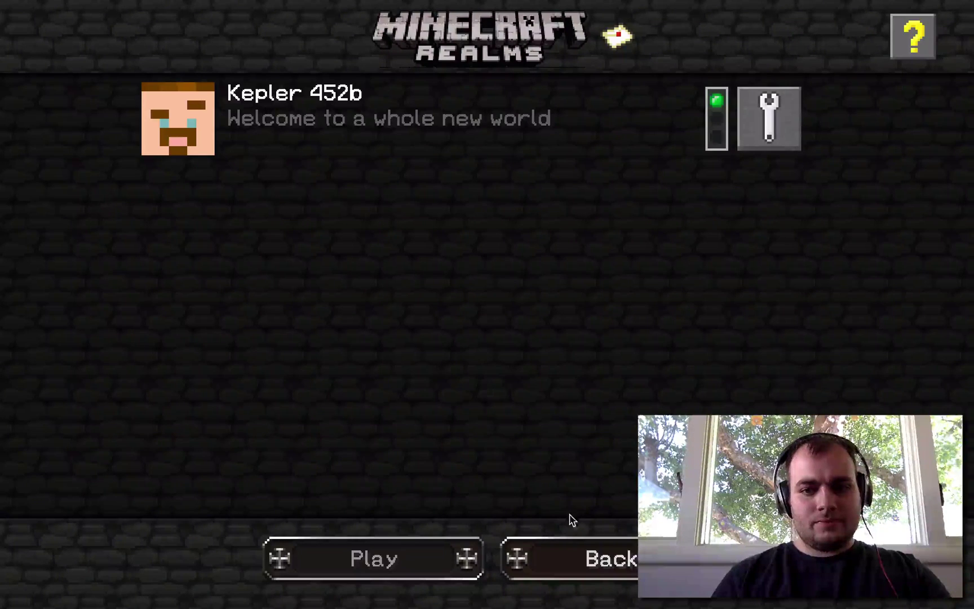
{"action": "left_click", "coordinate": [589, 568]}
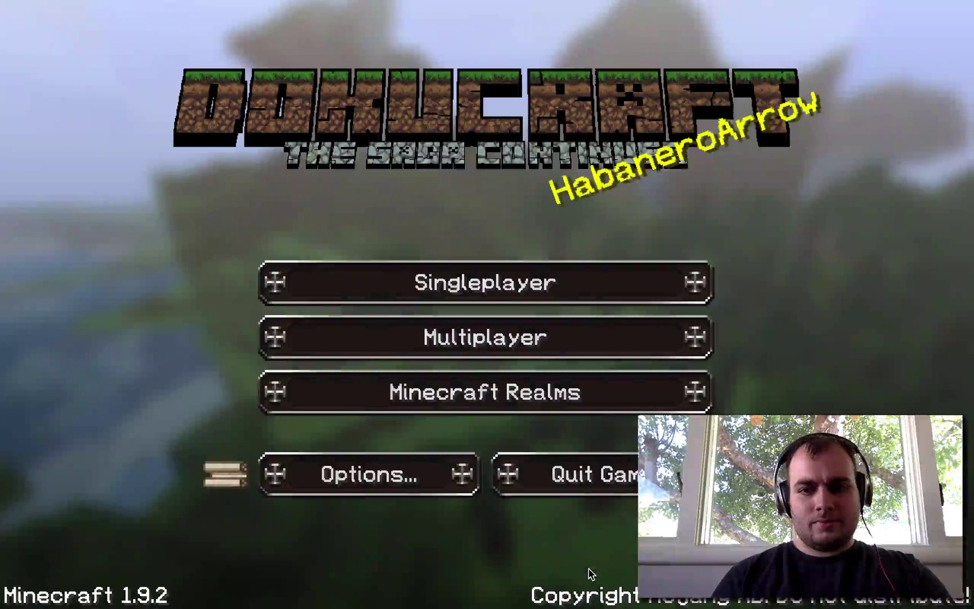
{"action": "left_click", "coordinate": [584, 474]}
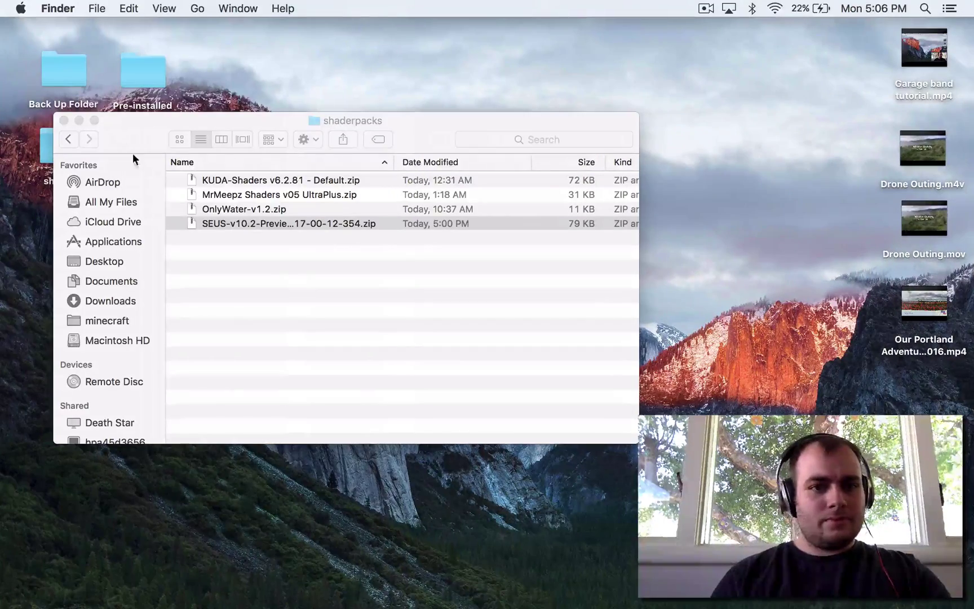
Delete the five old shader folders from the desktop shaders folder
{"action": "left_click", "coordinate": [64, 120]}
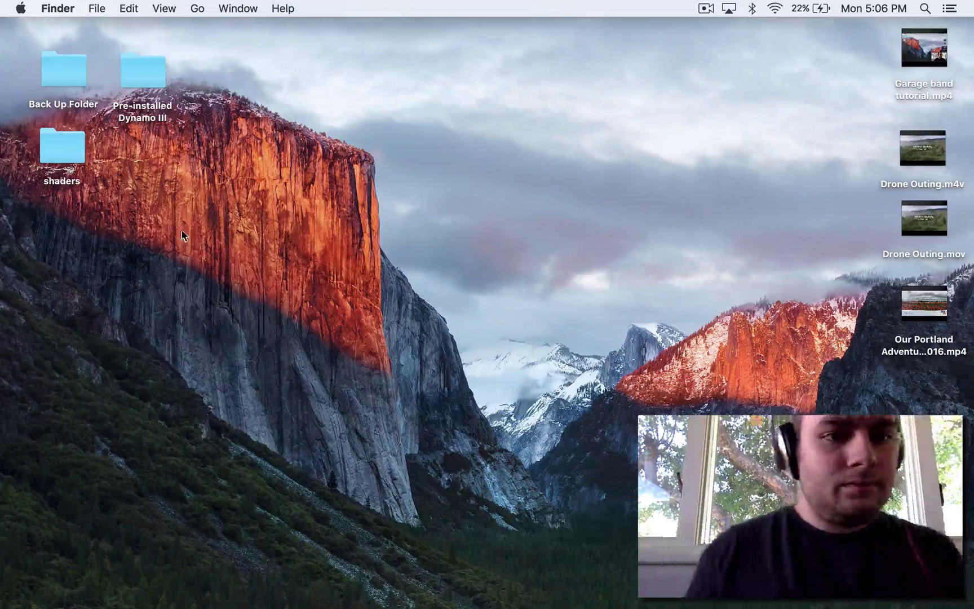
{"action": "double_click", "coordinate": [54, 150]}
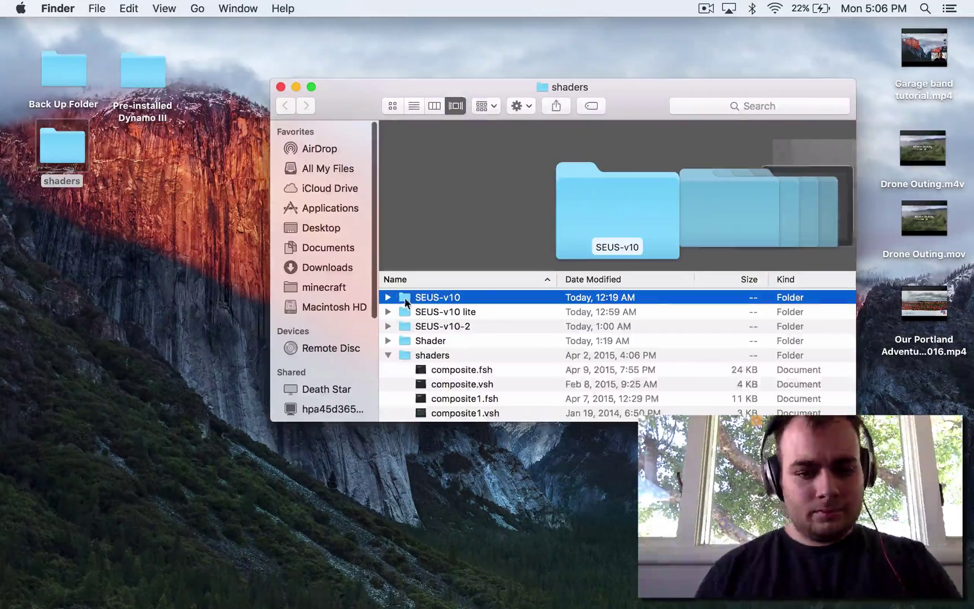
{"action": "scroll", "coordinate": [470, 330], "scroll_direction": "down", "scroll_amount": 10}
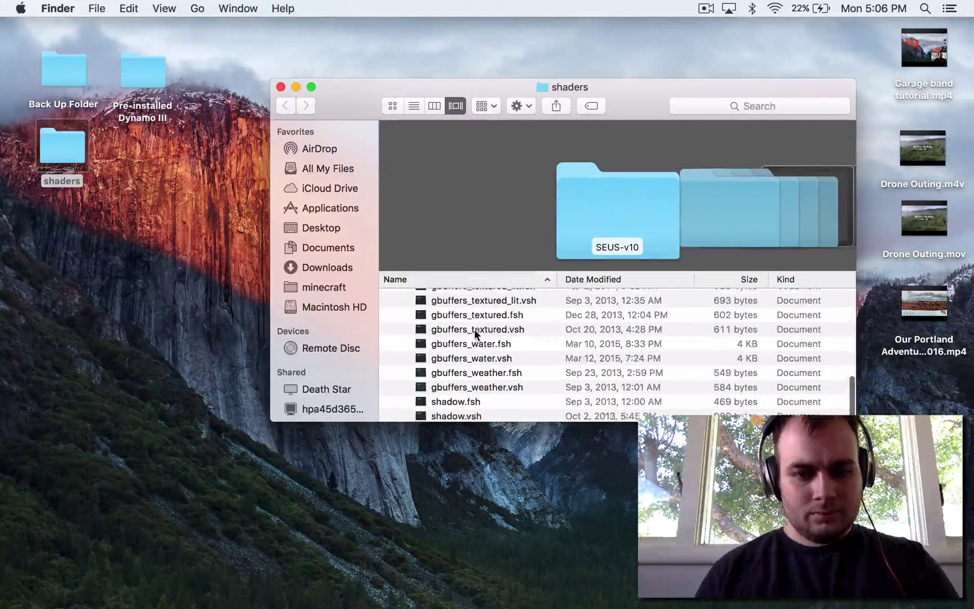
{"action": "scroll", "coordinate": [474, 331], "scroll_direction": "up", "scroll_amount": 10}
{"action": "left_click", "coordinate": [457, 353], "text": "shift"}
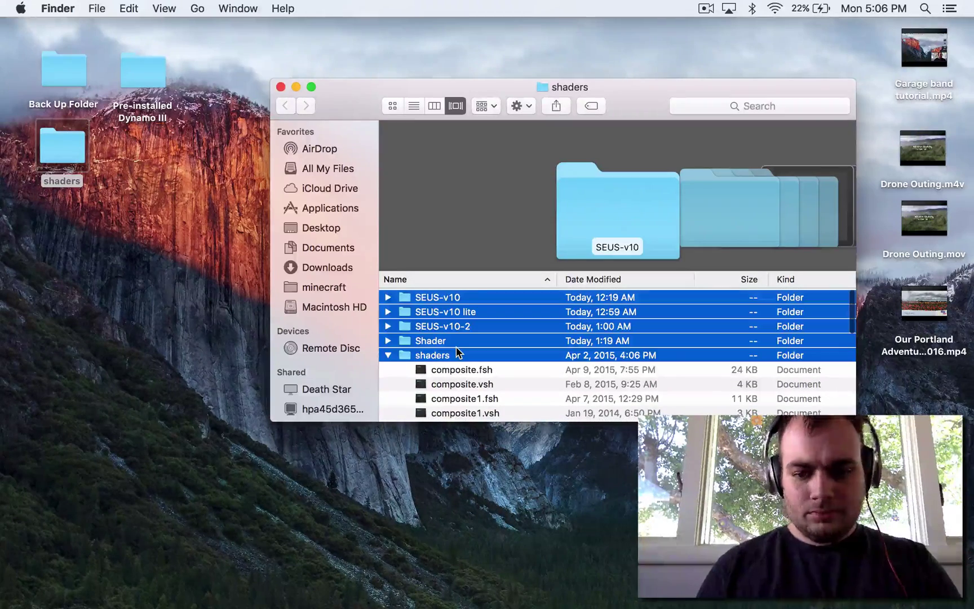
{"action": "key", "text": "super+BackSpace"}
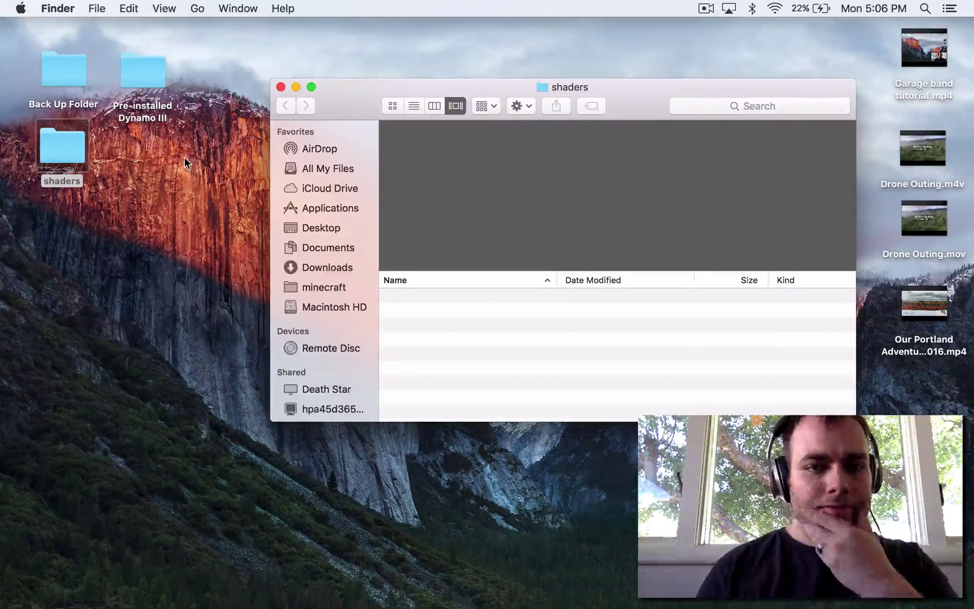
Copy the four shader zip files from minecraft's shaderpacks folder
{"action": "left_click", "coordinate": [329, 286]}
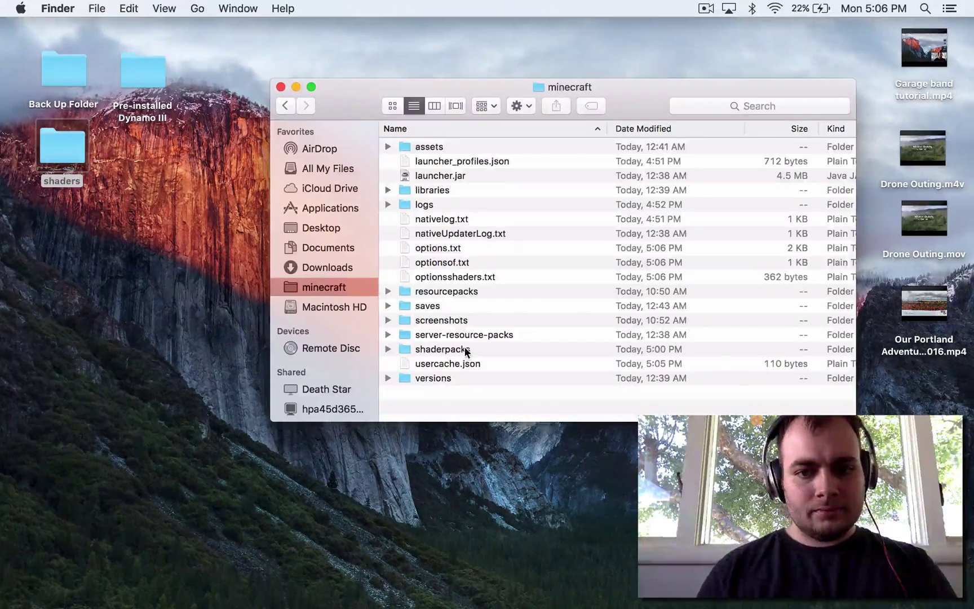
{"action": "left_click", "coordinate": [388, 348]}
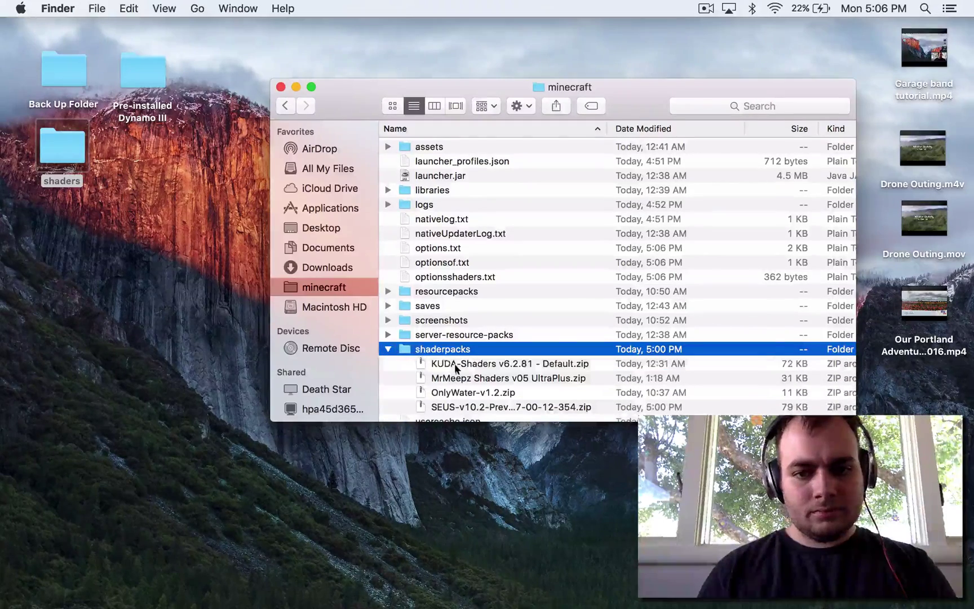
{"action": "left_click", "coordinate": [456, 363]}
{"action": "left_click", "coordinate": [470, 406], "text": "shift"}
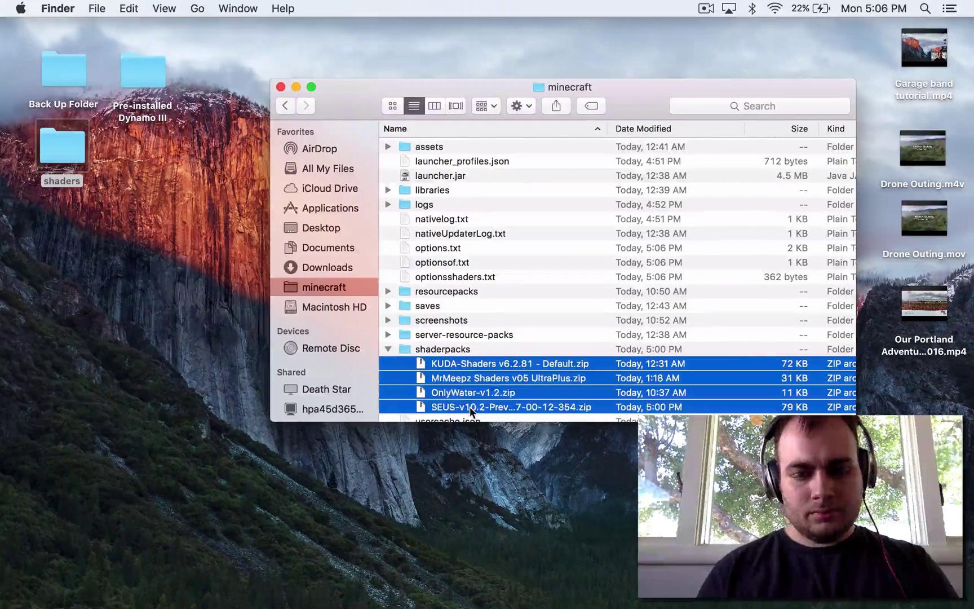
{"action": "right_click", "coordinate": [462, 392]}
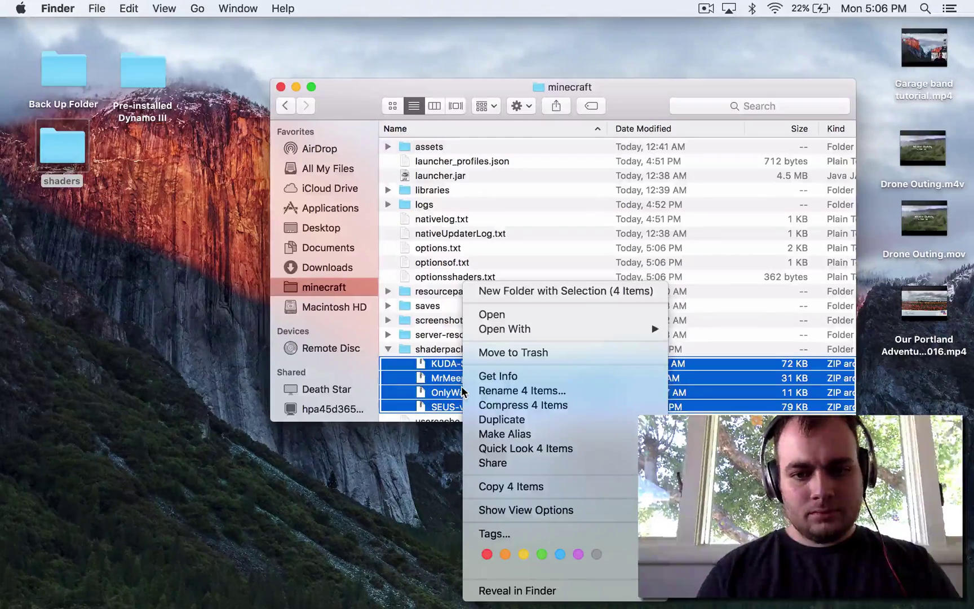
{"action": "left_click", "coordinate": [514, 488]}
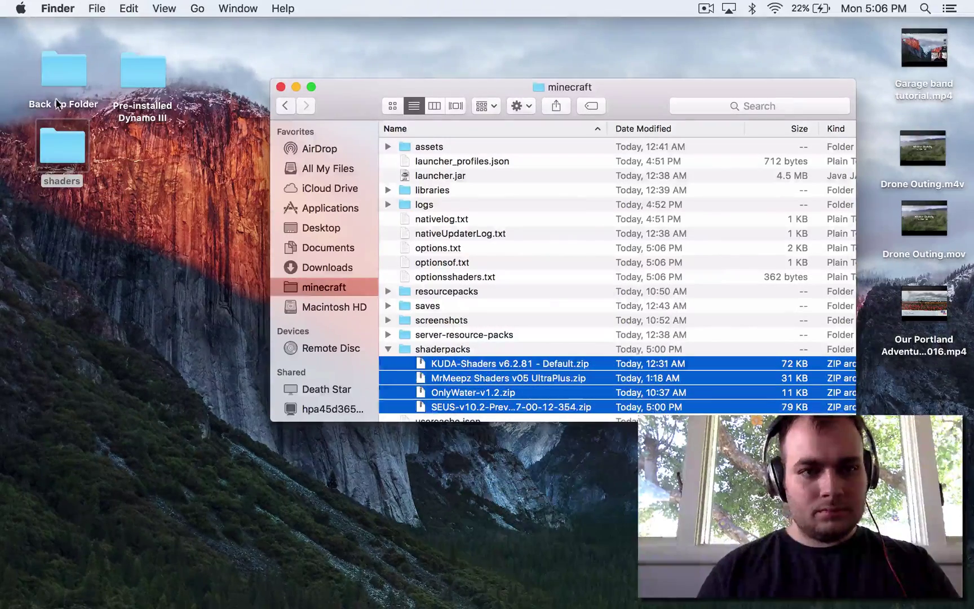
Paste the four shader zips into the desktop shaders folder and collapse shaderpacks
{"action": "double_click", "coordinate": [72, 159]}
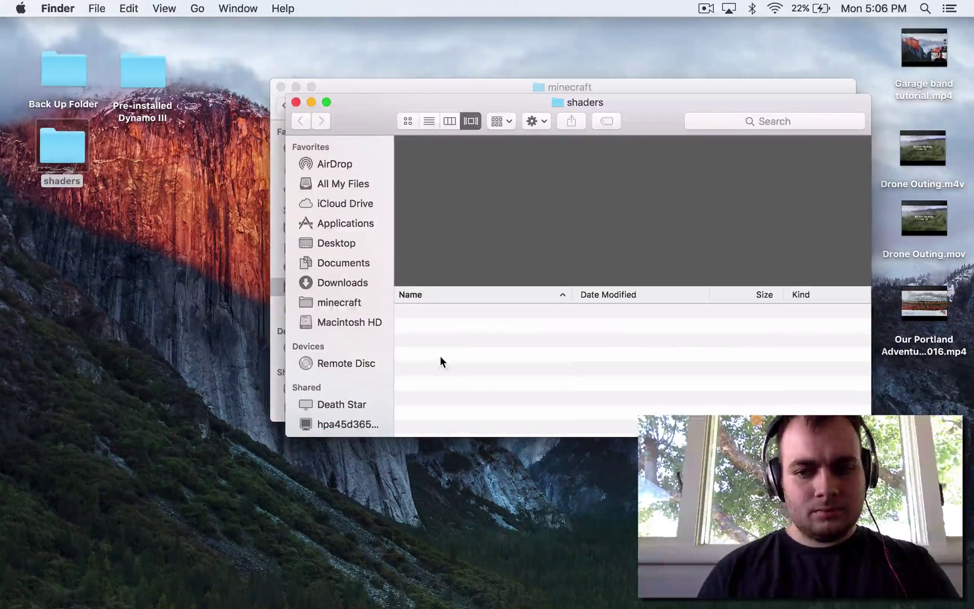
{"action": "right_click", "coordinate": [440, 359]}
{"action": "left_click", "coordinate": [474, 405]}
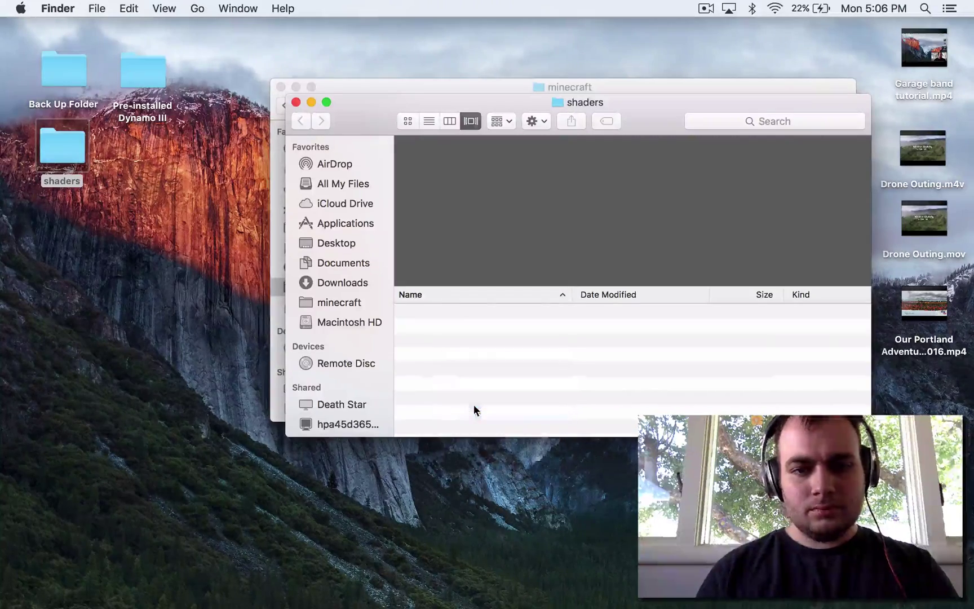
{"action": "left_click", "coordinate": [296, 102]}
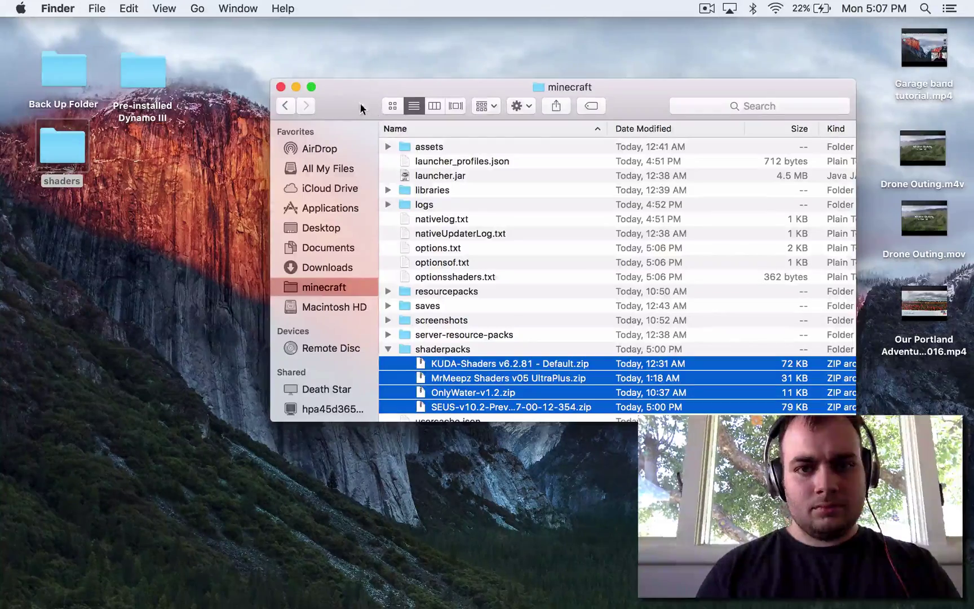
{"action": "left_click_drag", "start_coordinate": [361, 108], "coordinate": [293, 65]}
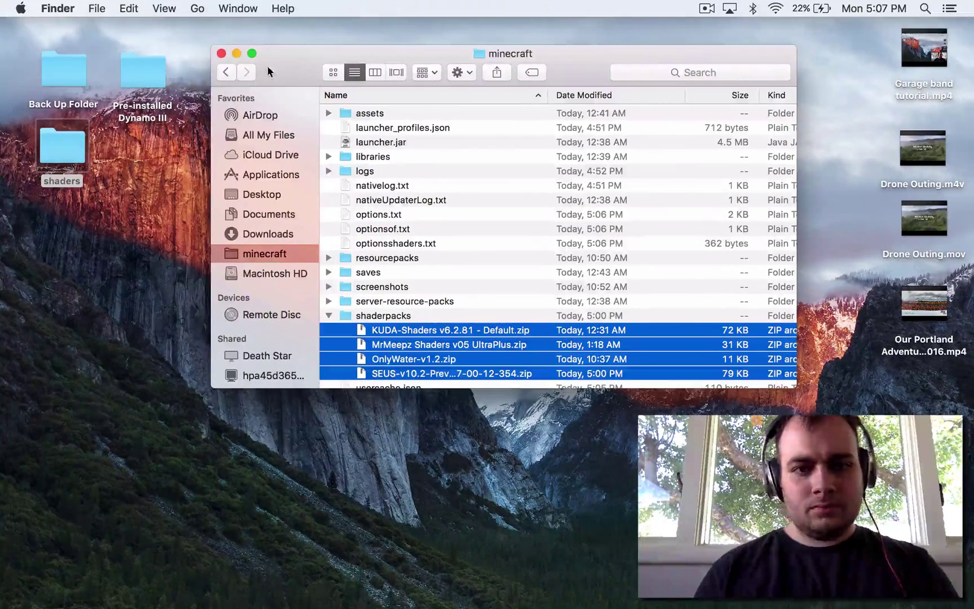
{"action": "left_click", "coordinate": [328, 313]}
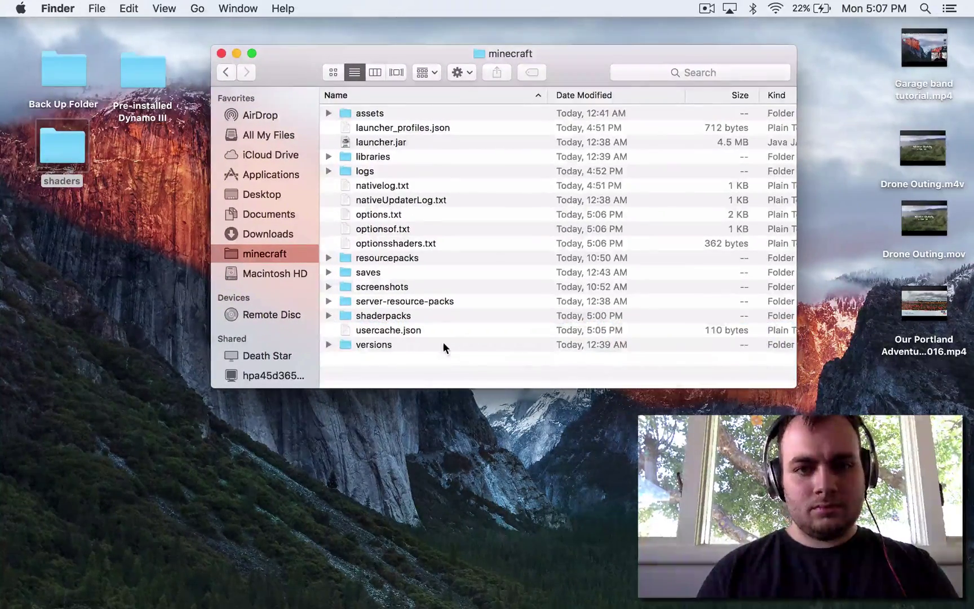
Close the minecraft folder window and open a fresh Finder window from the Dock
{"action": "left_click", "coordinate": [220, 54]}
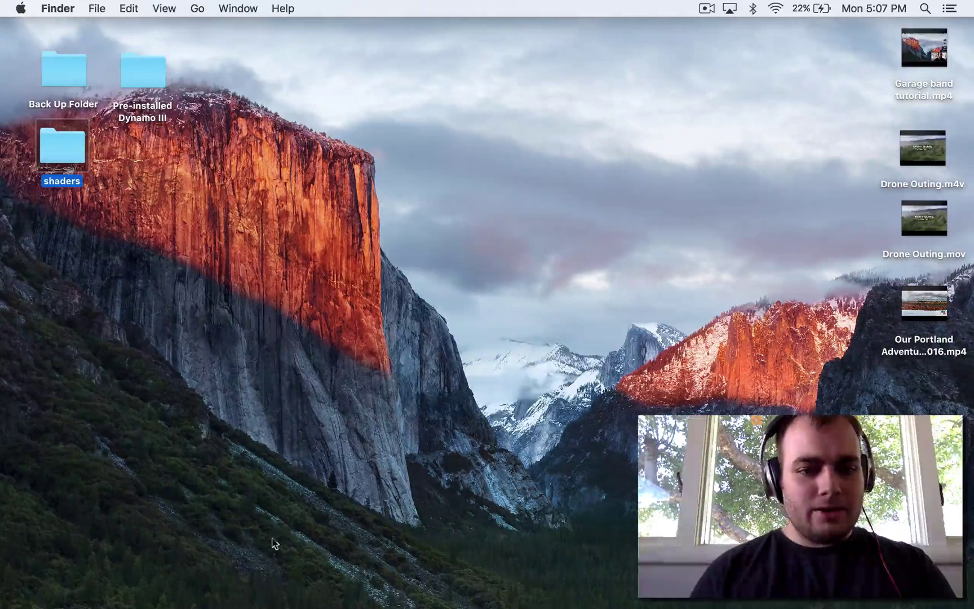
{"action": "mouse_move", "coordinate": [192, 607]}
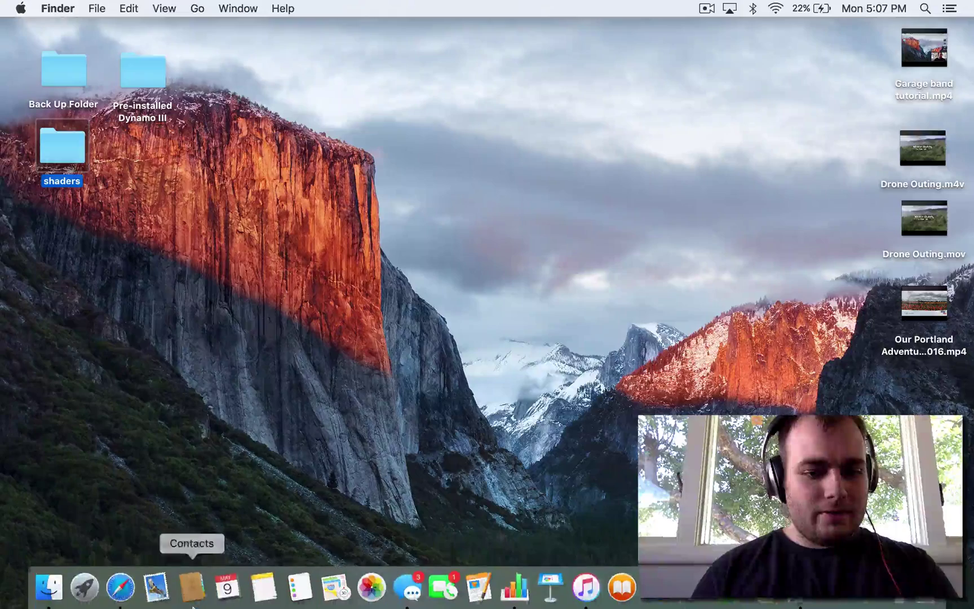
{"action": "left_click", "coordinate": [46, 591]}
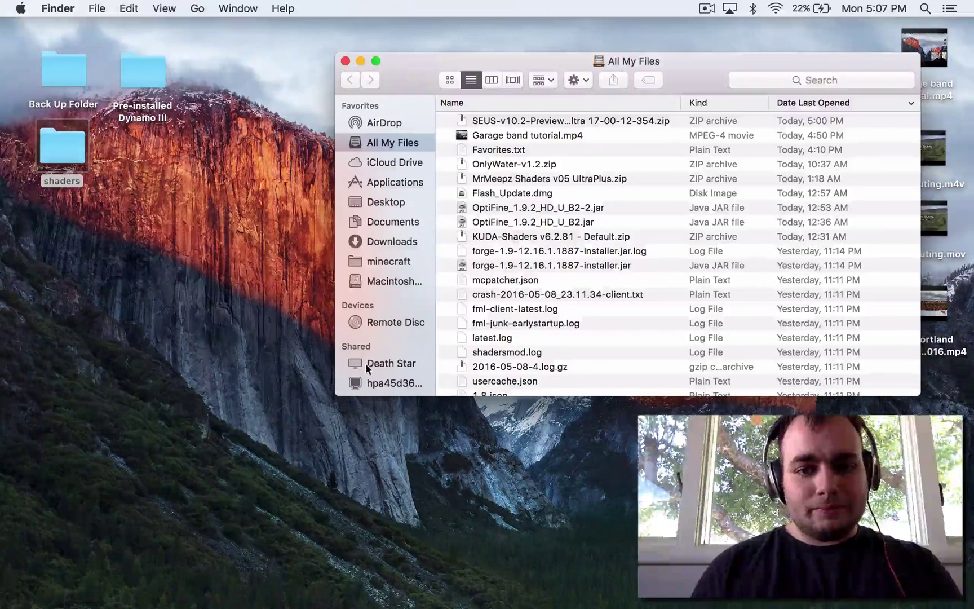
Select every item in the minecraft folder and delete them all
{"action": "left_click", "coordinate": [388, 261]}
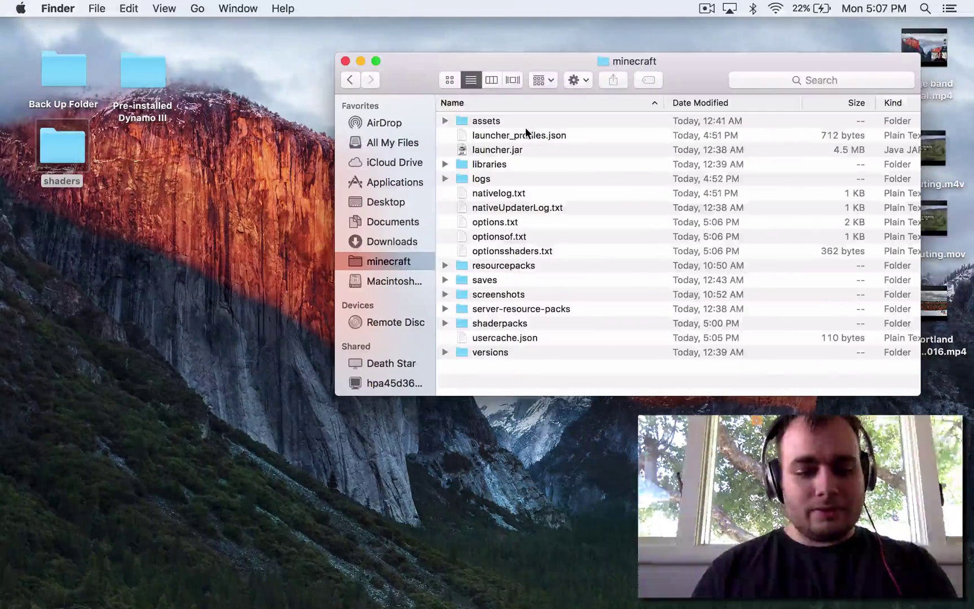
{"action": "left_click", "coordinate": [507, 121]}
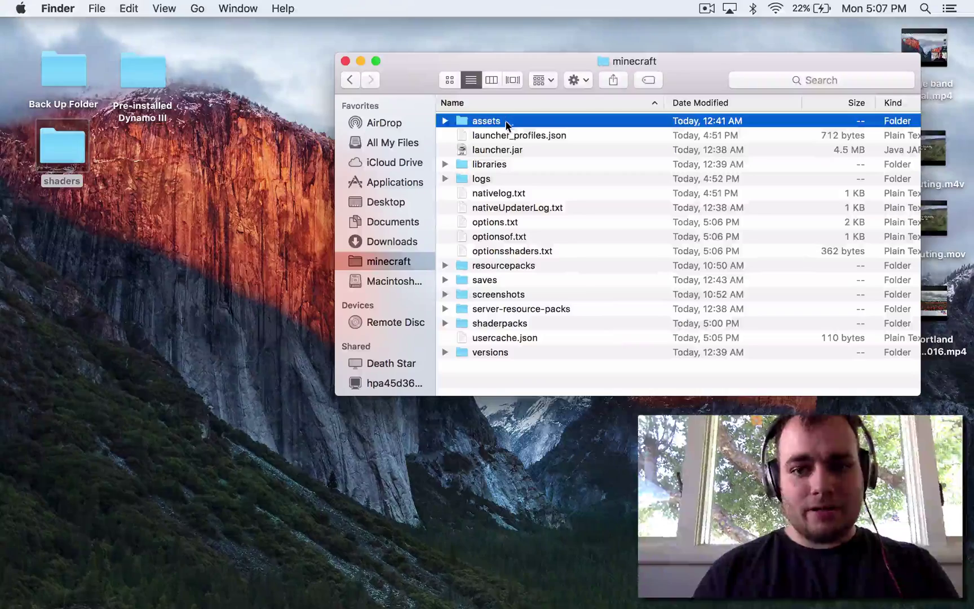
{"action": "left_click", "coordinate": [492, 353], "text": "shift"}
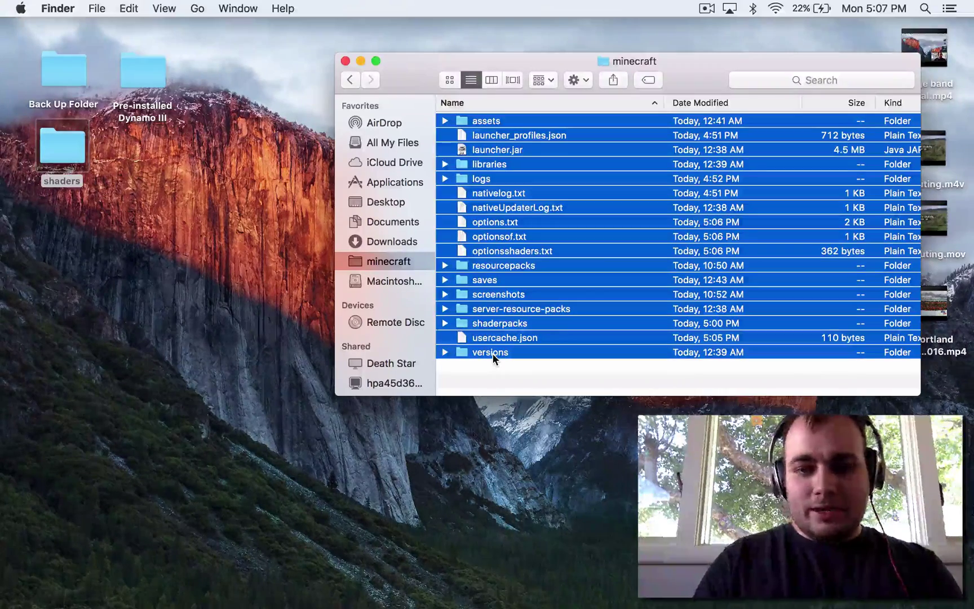
{"action": "key", "text": "super+BackSpace"}
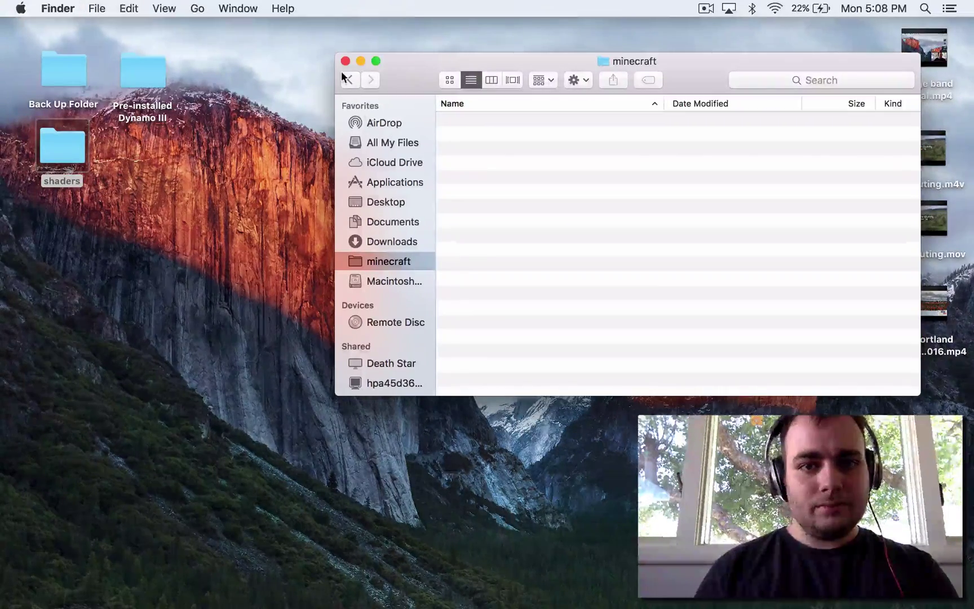
Reopen Finder and confirm the minecraft folder is now empty
{"action": "left_click", "coordinate": [345, 61]}
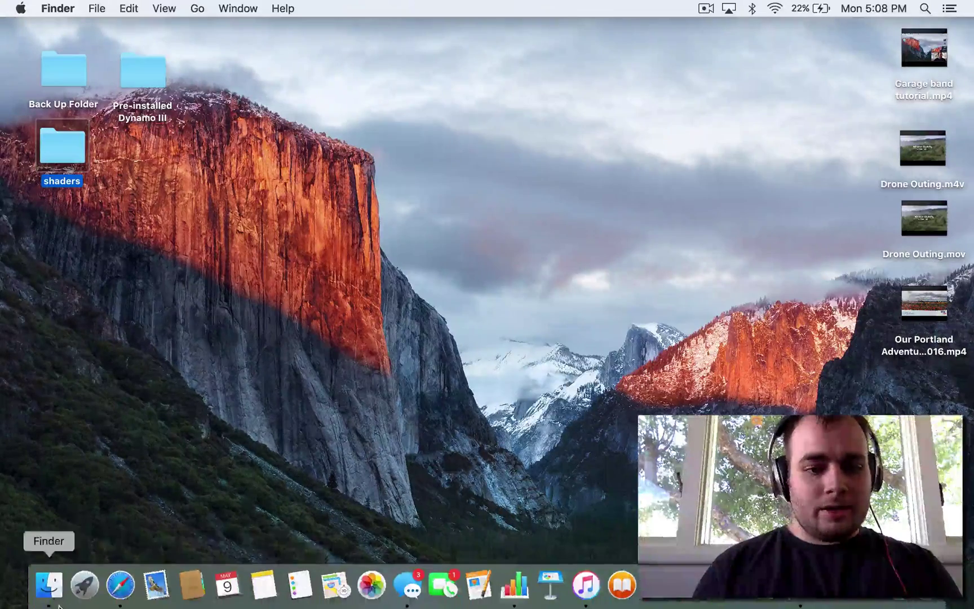
{"action": "left_click", "coordinate": [50, 586]}
{"action": "left_click", "coordinate": [381, 261]}
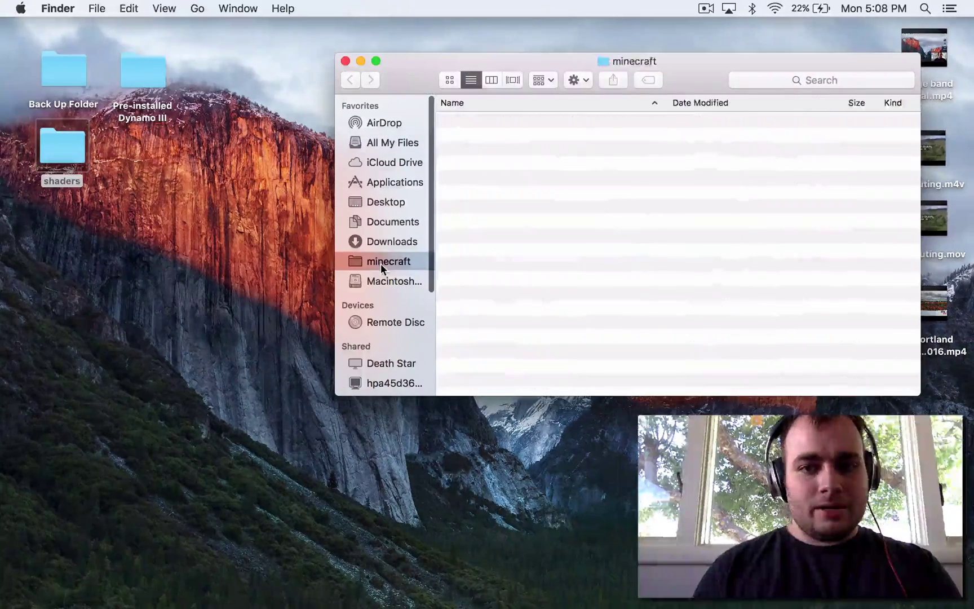
{"action": "left_click_drag", "start_coordinate": [422, 58], "coordinate": [297, 23]}
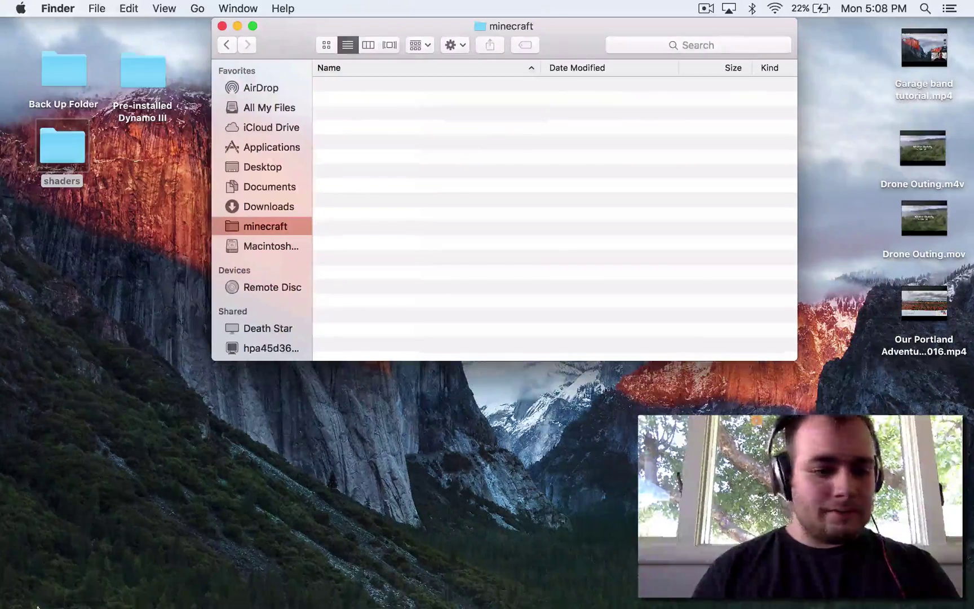
Launch Minecraft from the Launchpad app grid
{"action": "mouse_move", "coordinate": [49, 602]}
{"action": "left_click", "coordinate": [84, 587]}
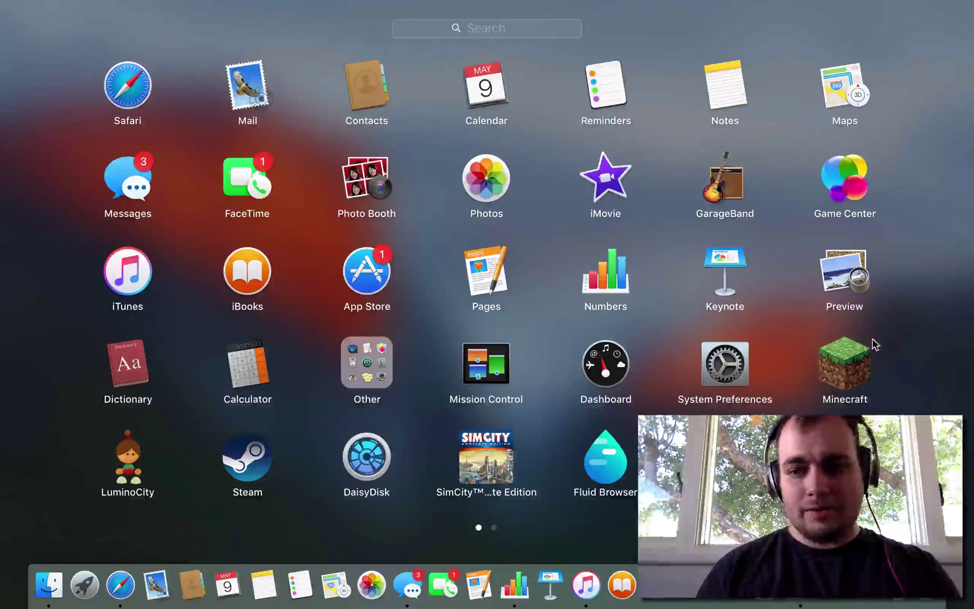
{"action": "left_click", "coordinate": [850, 361]}
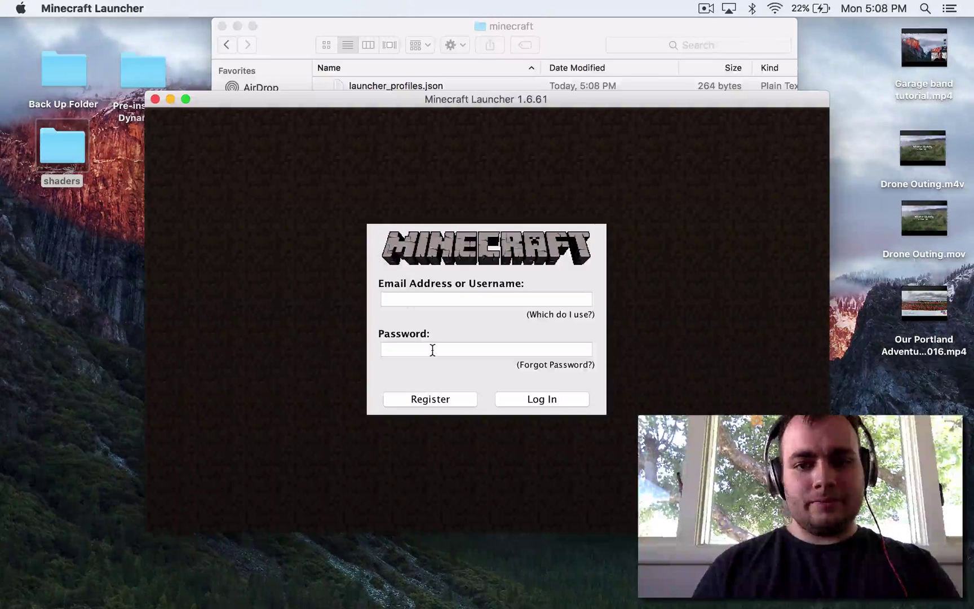
Log in to the launcher with the account e-mail and password
{"action": "left_click", "coordinate": [424, 302]}
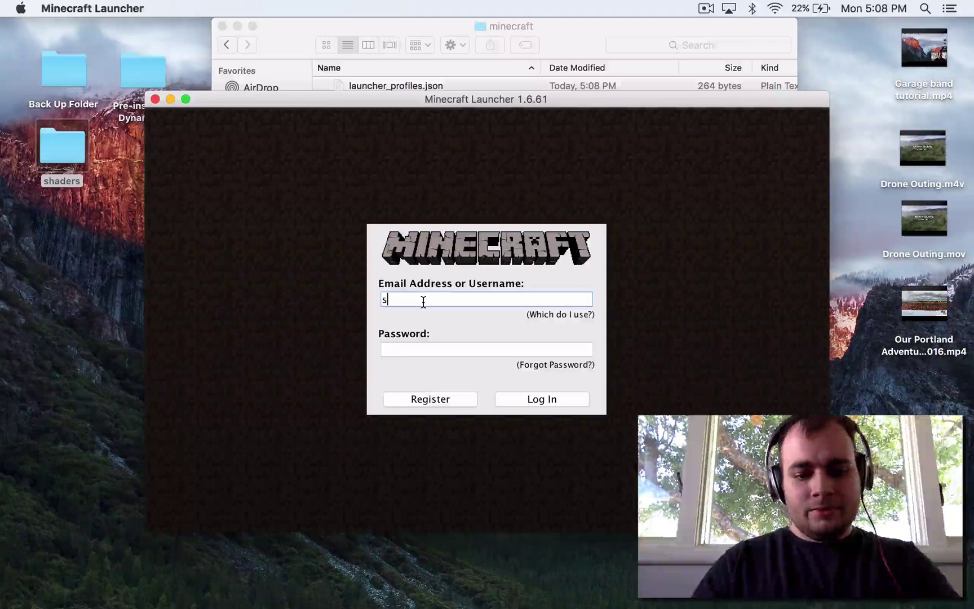
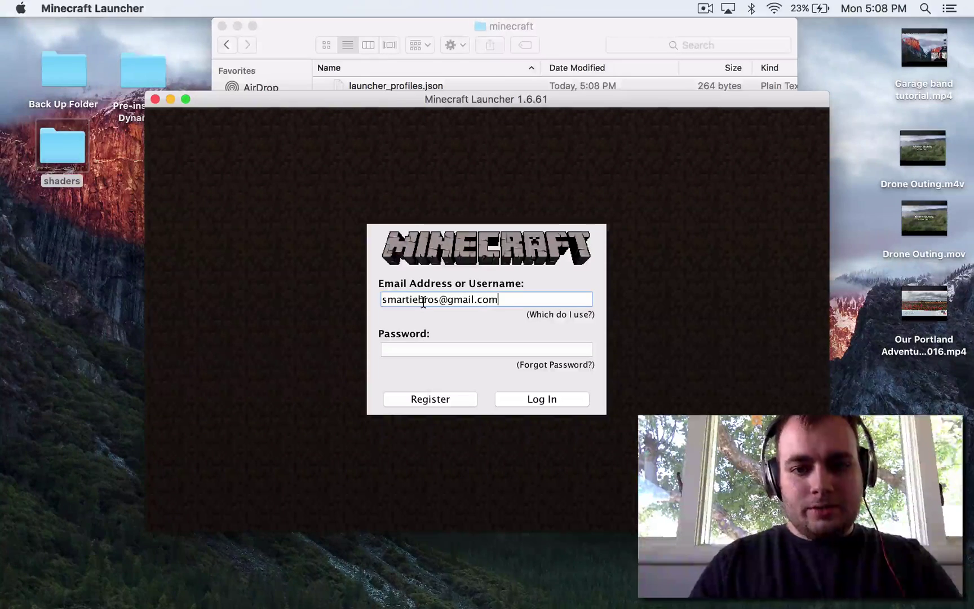
{"action": "key", "text": "Tab"}
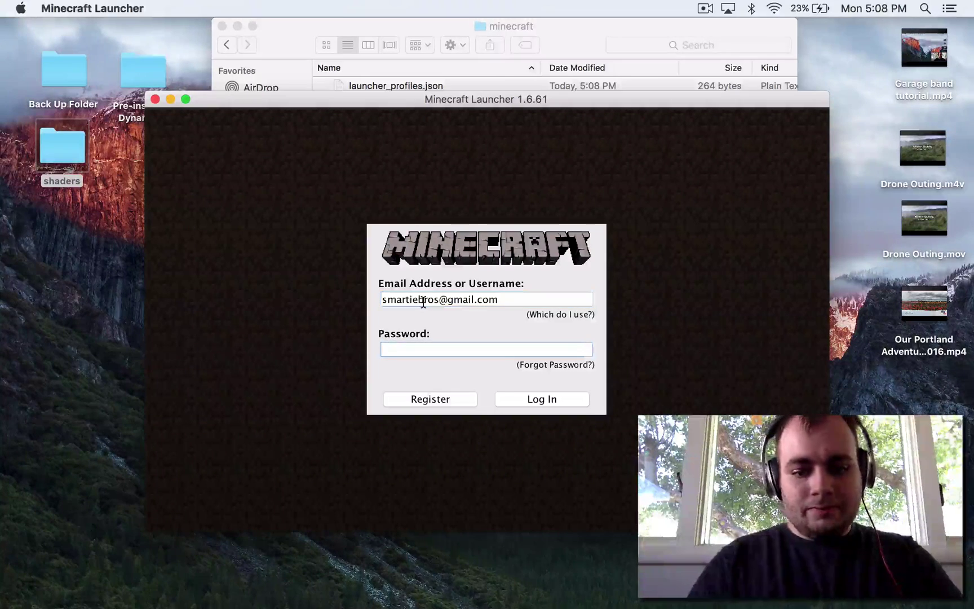
{"action": "type", "text": "*******"}
{"action": "key", "text": "Return"}
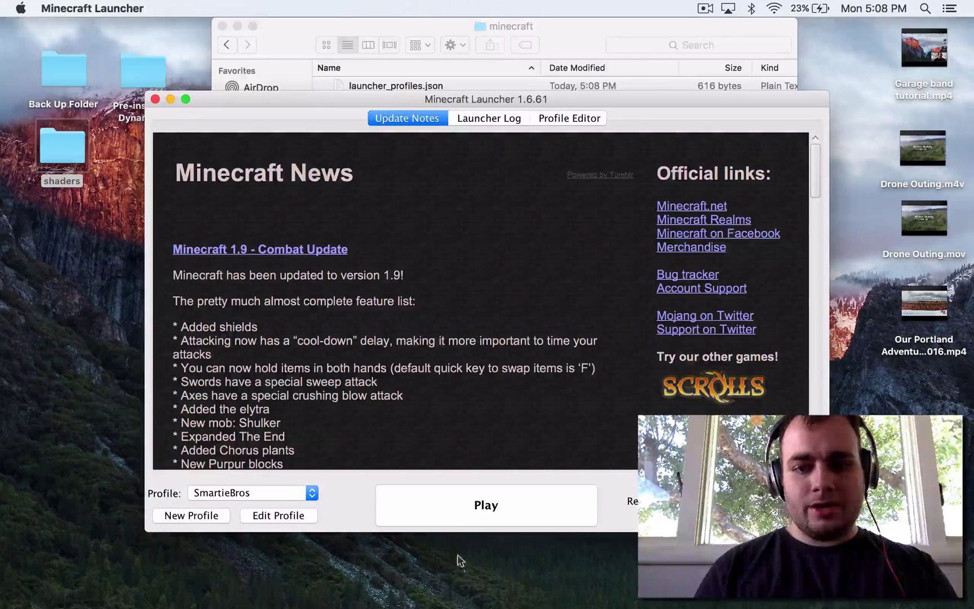
Start the game download and watch the minecraft folder refill with assets, libraries and versions
{"action": "left_click_drag", "start_coordinate": [632, 96], "coordinate": [639, 77]}
{"action": "left_click", "coordinate": [522, 486]}
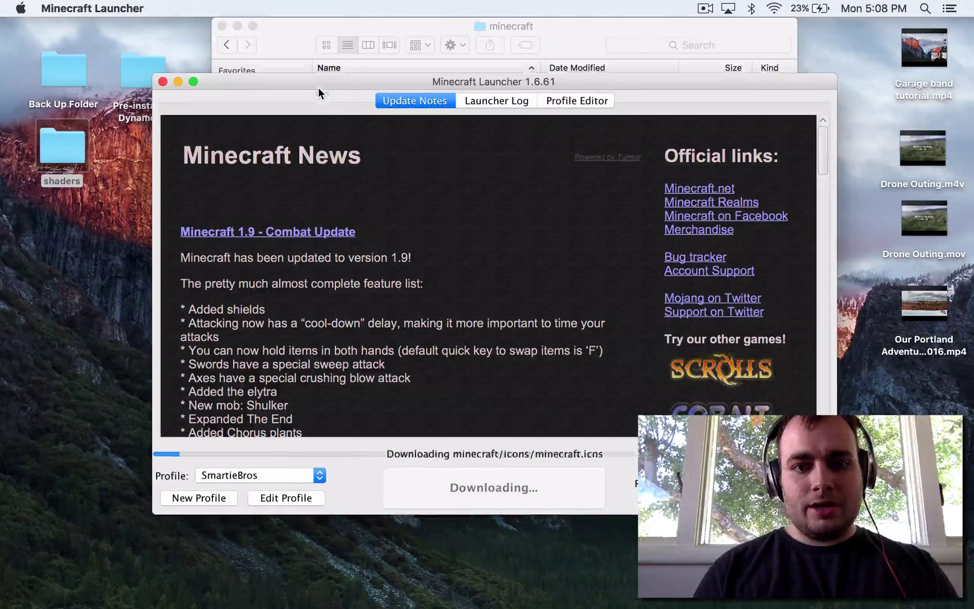
{"action": "left_click_drag", "start_coordinate": [318, 85], "coordinate": [352, 180]}
{"action": "left_click_drag", "start_coordinate": [302, 233], "coordinate": [306, 221]}
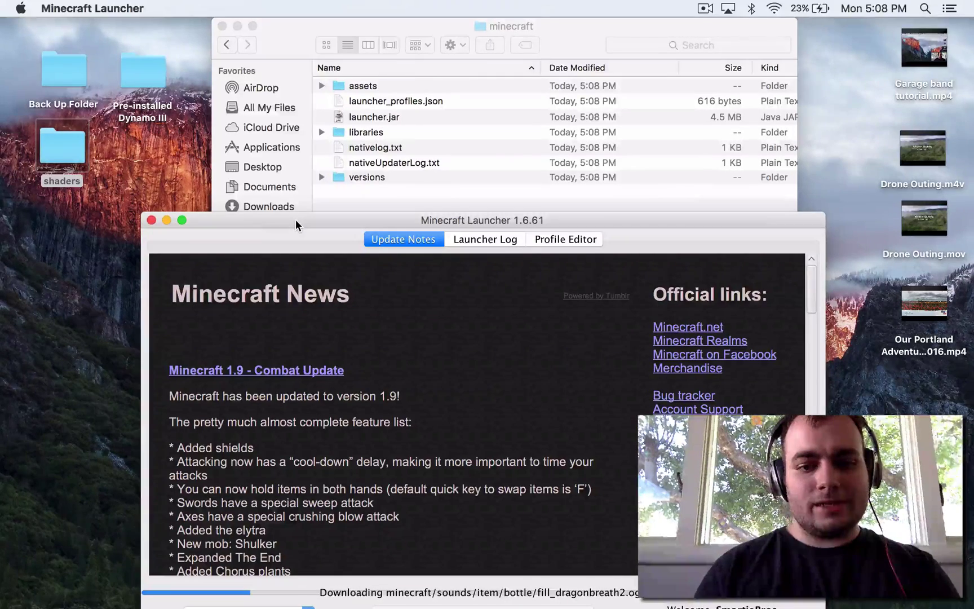
{"action": "left_click_drag", "start_coordinate": [294, 219], "coordinate": [288, 138]}
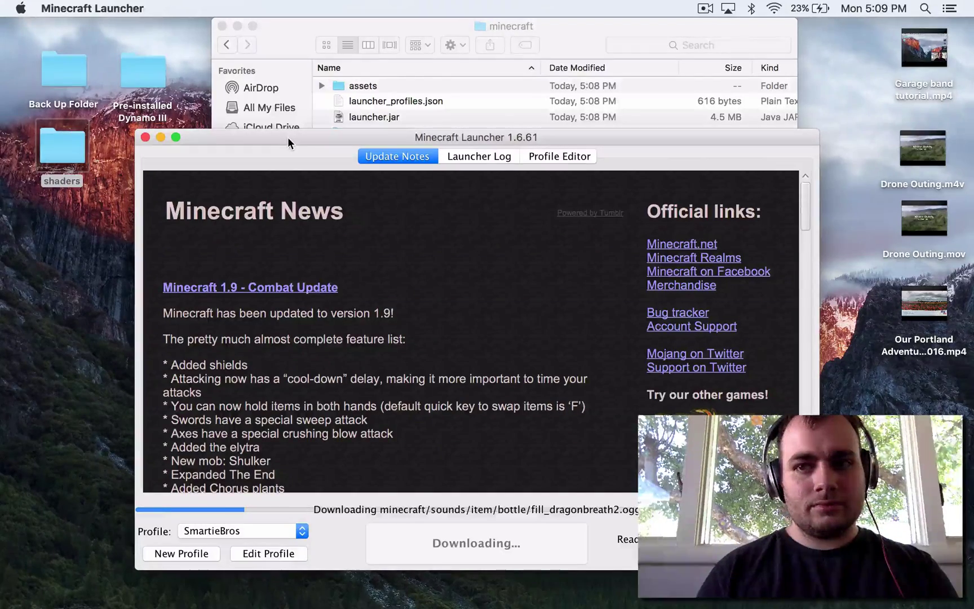
Quit iTunes from its full-screen space, then return to the desktop past Dashboard
{"action": "key", "text": "ctrl+Right"}
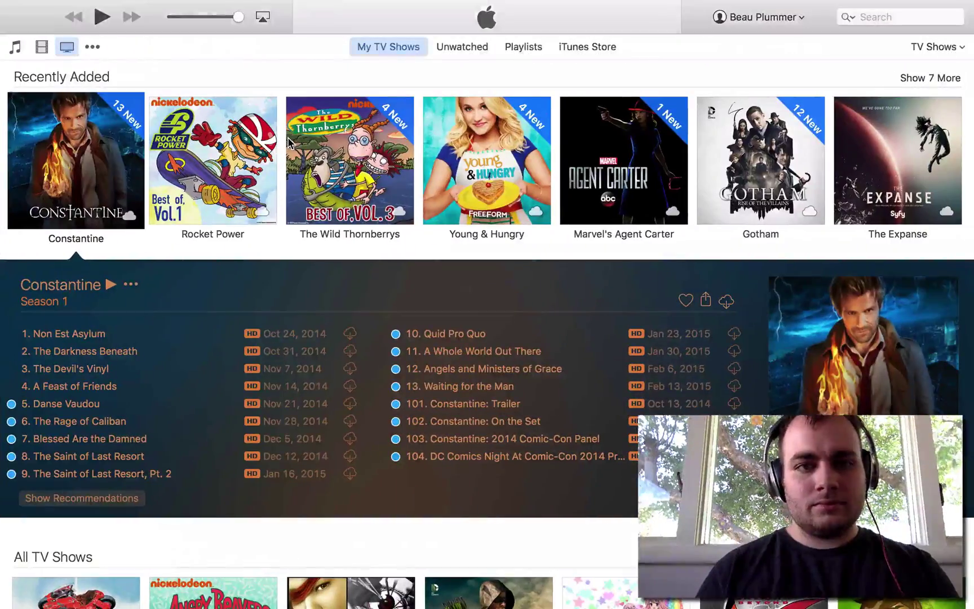
{"action": "mouse_move", "coordinate": [97, 6]}
{"action": "left_click", "coordinate": [57, 8]}
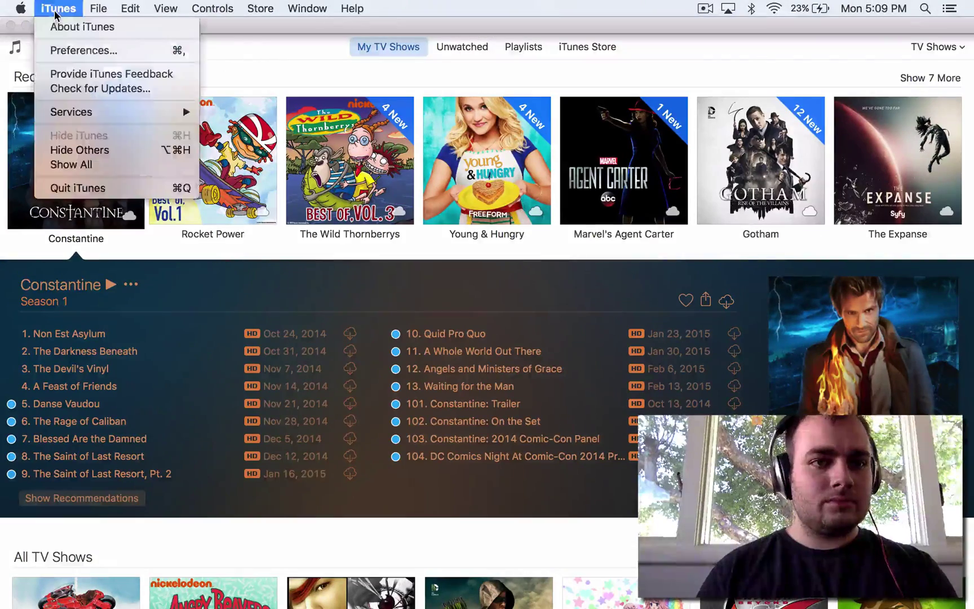
{"action": "left_click", "coordinate": [100, 188]}
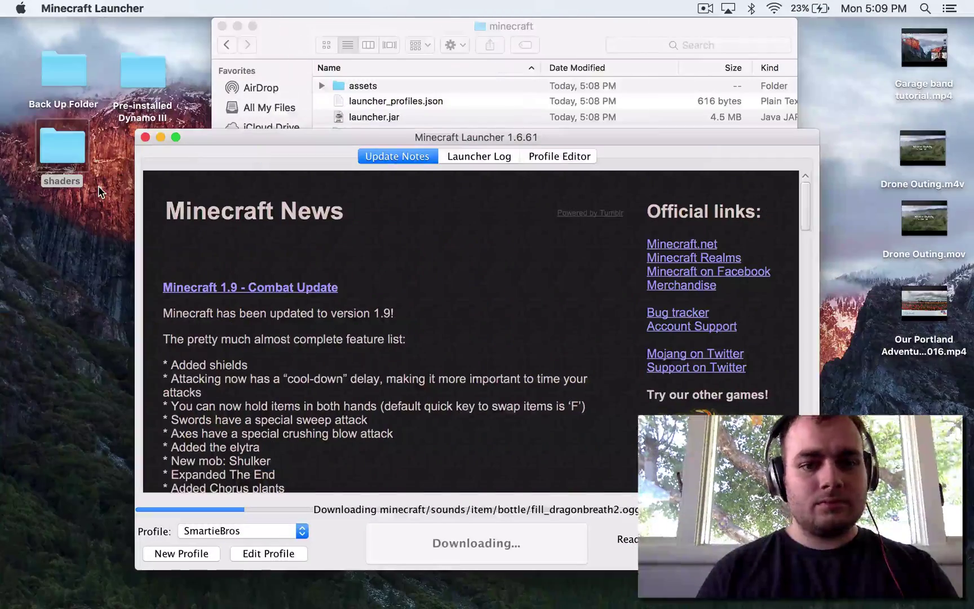
{"action": "key", "text": "ctrl+Left"}
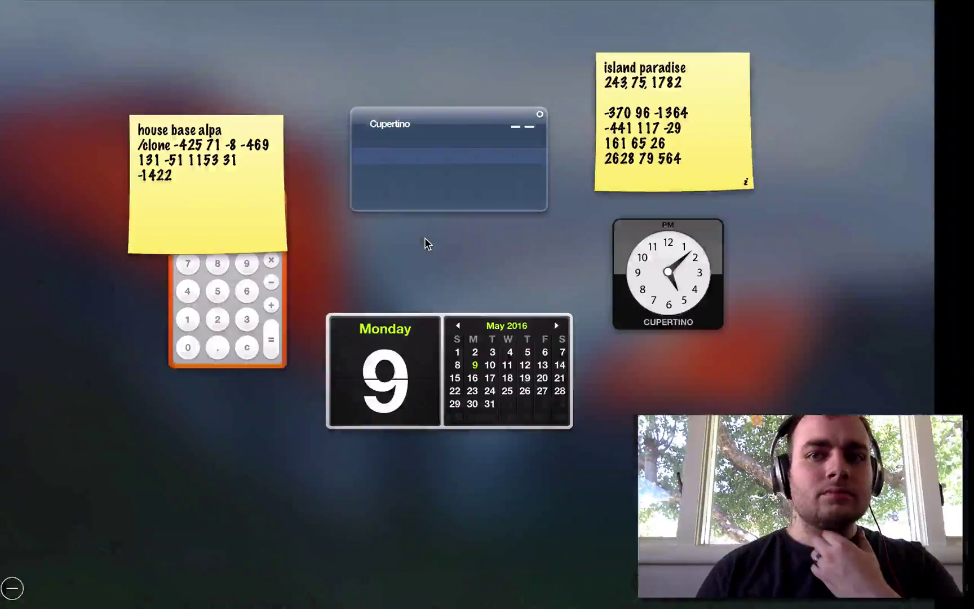
{"action": "key", "text": "ctrl+Right"}
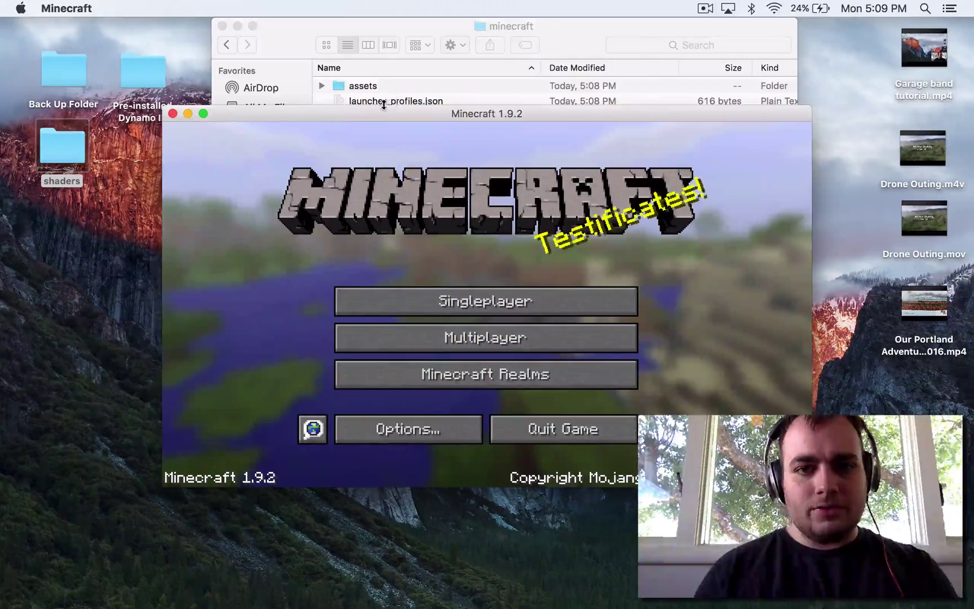
{"action": "left_click_drag", "start_coordinate": [376, 108], "coordinate": [402, 52]}
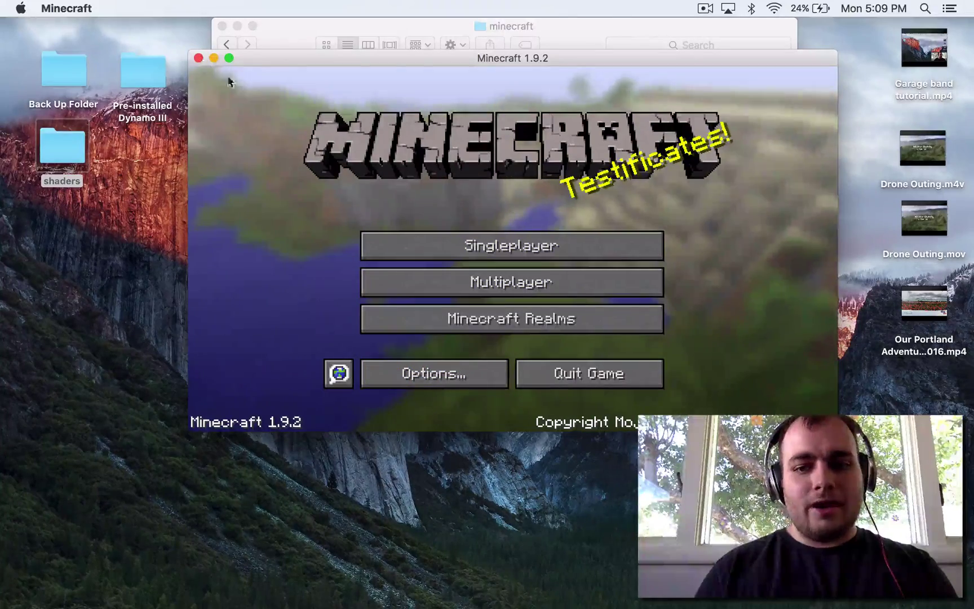
Quit Minecraft, place OptiFine_1.9.2_HD_U_B2.jar on the desktop, and switch to Safari
{"action": "left_click", "coordinate": [565, 375]}
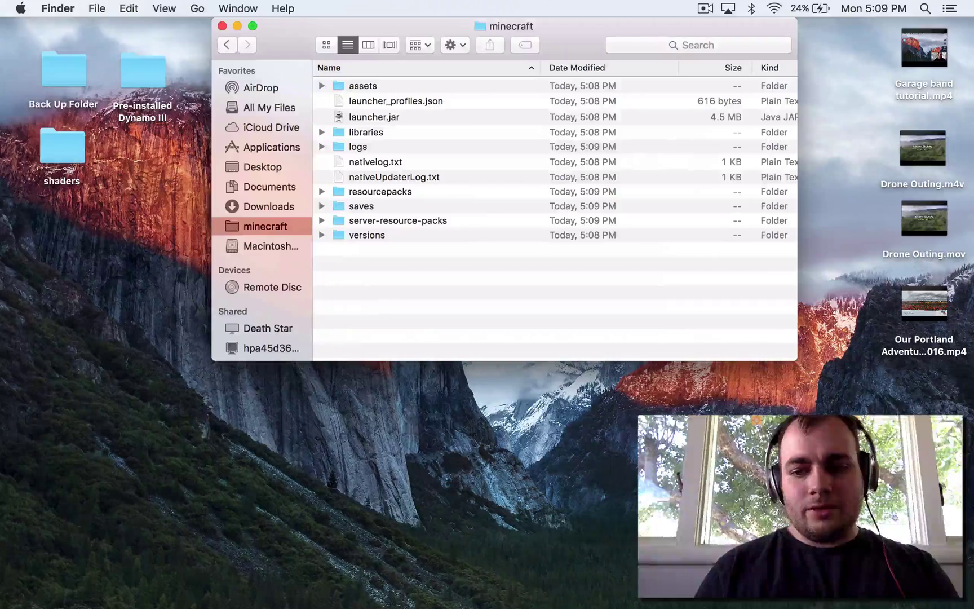
{"action": "left_click_drag", "start_coordinate": [316, 603], "coordinate": [110, 337]}
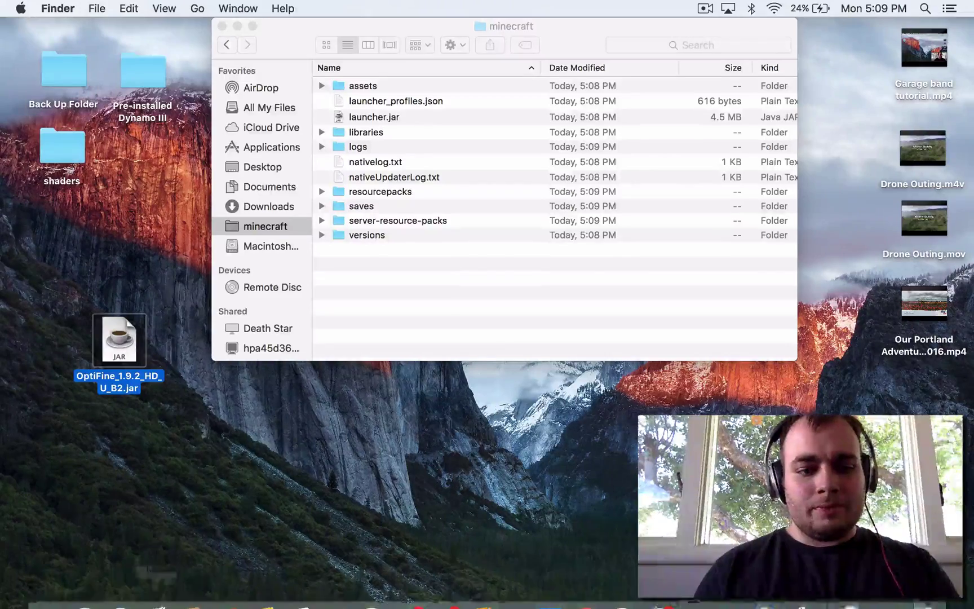
{"action": "left_click", "coordinate": [120, 588]}
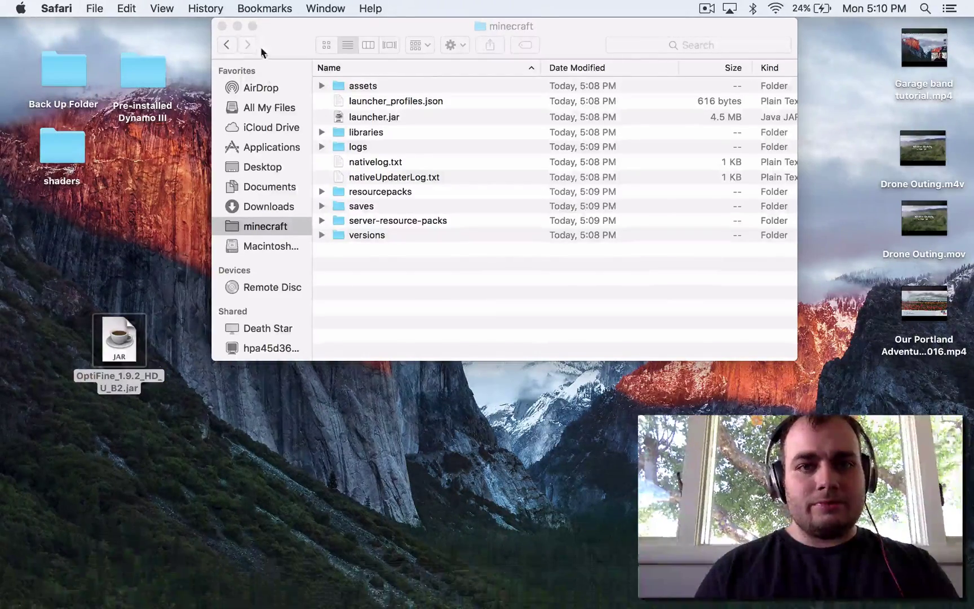
Load optifined.net, open the OptiFine forum thread and start the OptiFine 1.9.2 Ultra download
{"action": "type", "text": "optifined.net"}
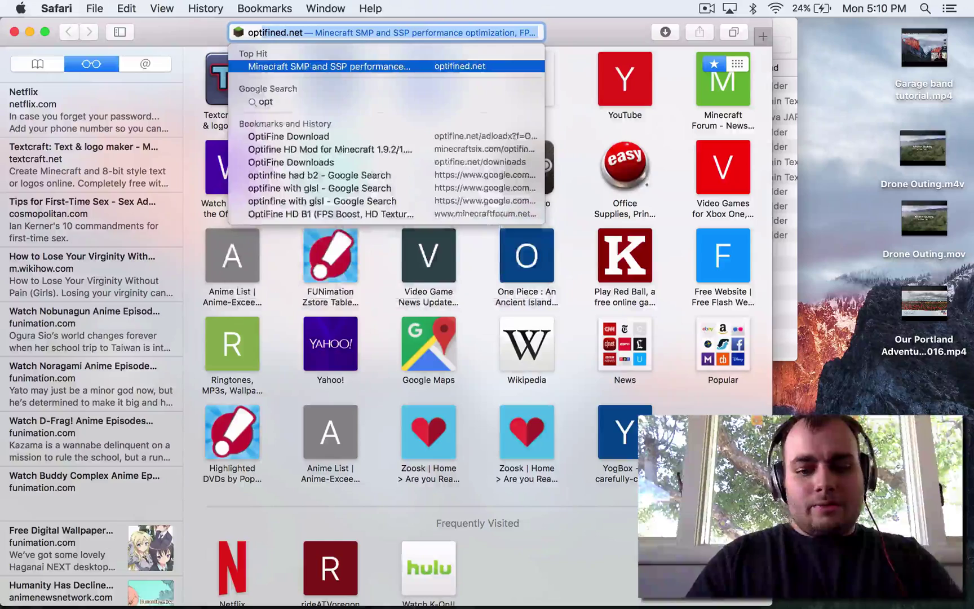
{"action": "key", "text": "Return"}
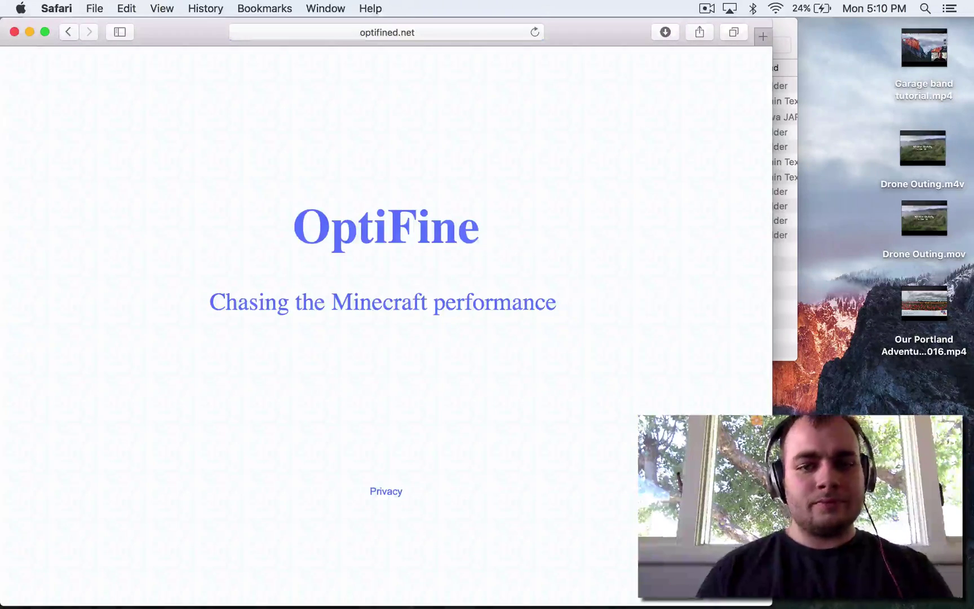
{"action": "left_click", "coordinate": [408, 229]}
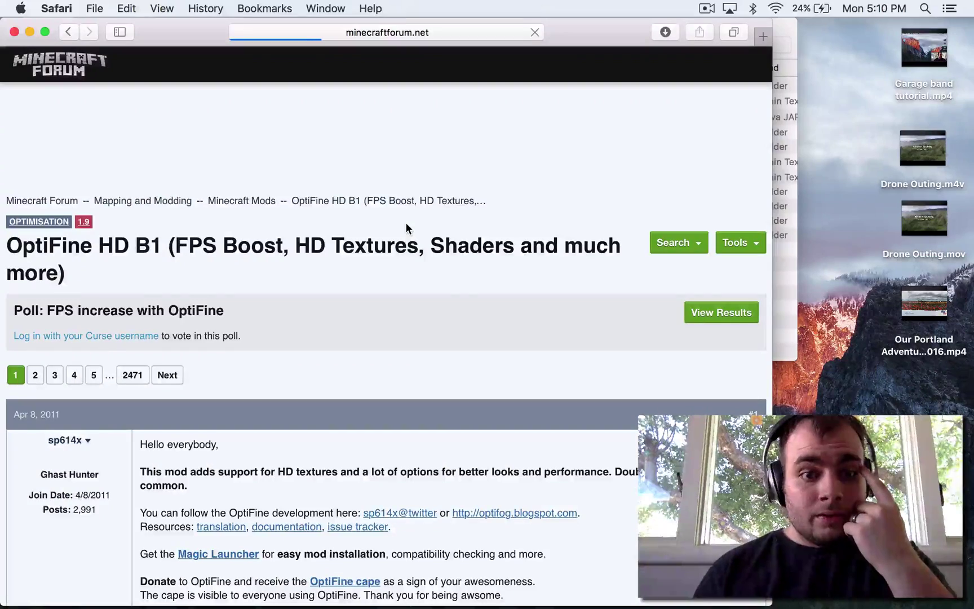
{"action": "scroll", "coordinate": [409, 229], "scroll_direction": "down", "scroll_amount": 10}
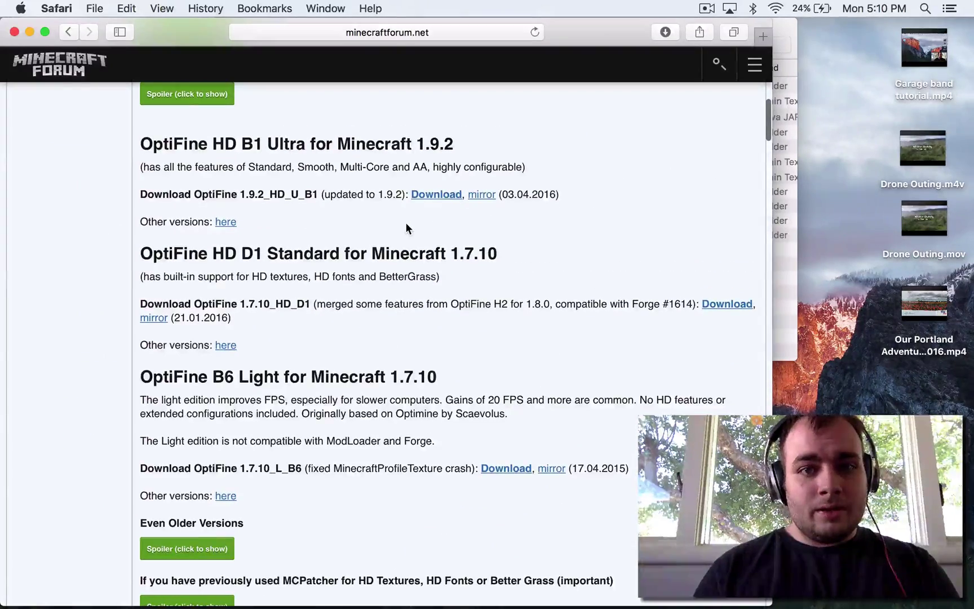
{"action": "left_click", "coordinate": [442, 195]}
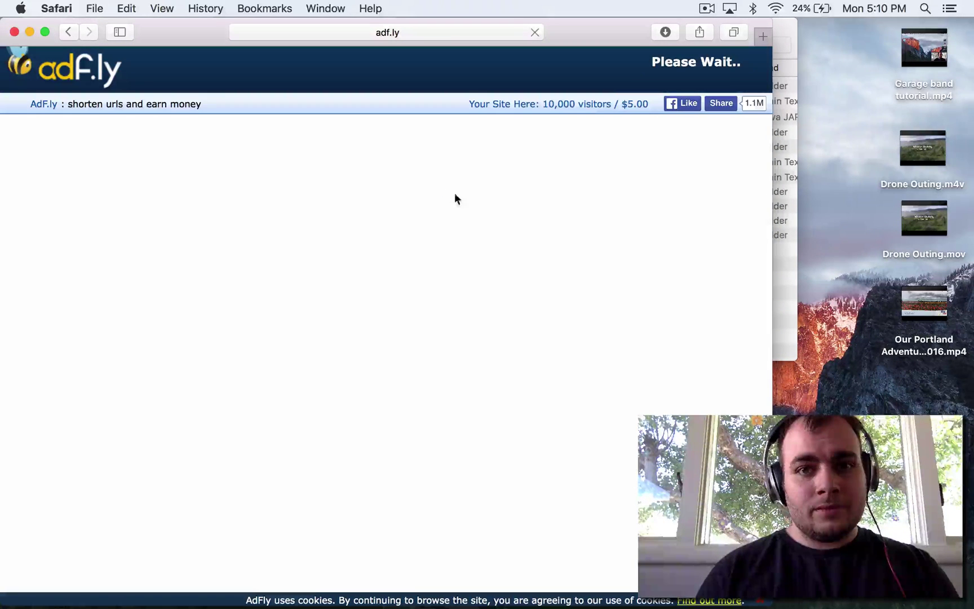
Skip the ad to reach the download page, keep the OptiFine jar on the desktop, and close Safari
{"action": "left_click_drag", "start_coordinate": [583, 31], "coordinate": [718, 102]}
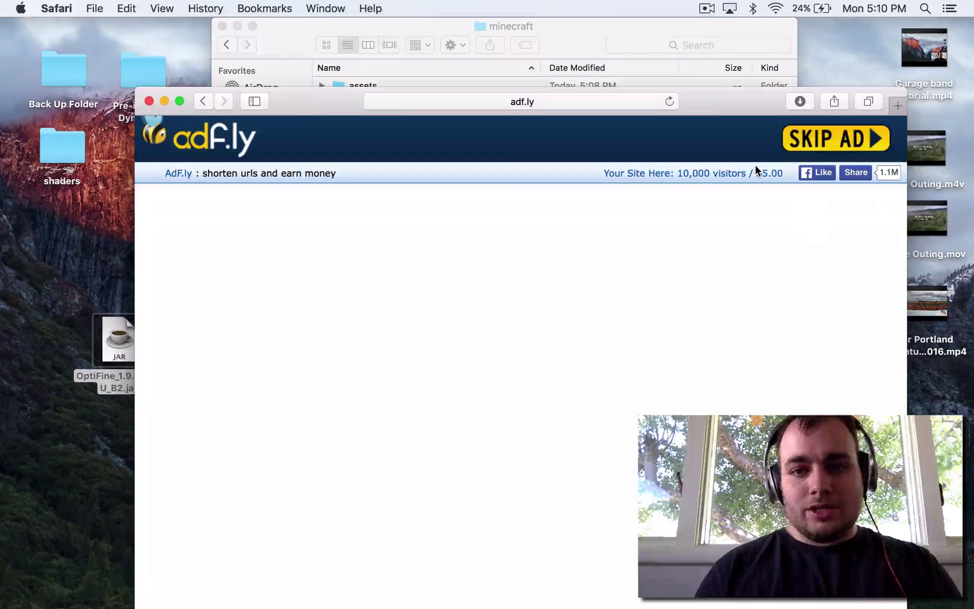
{"action": "left_click", "coordinate": [824, 141]}
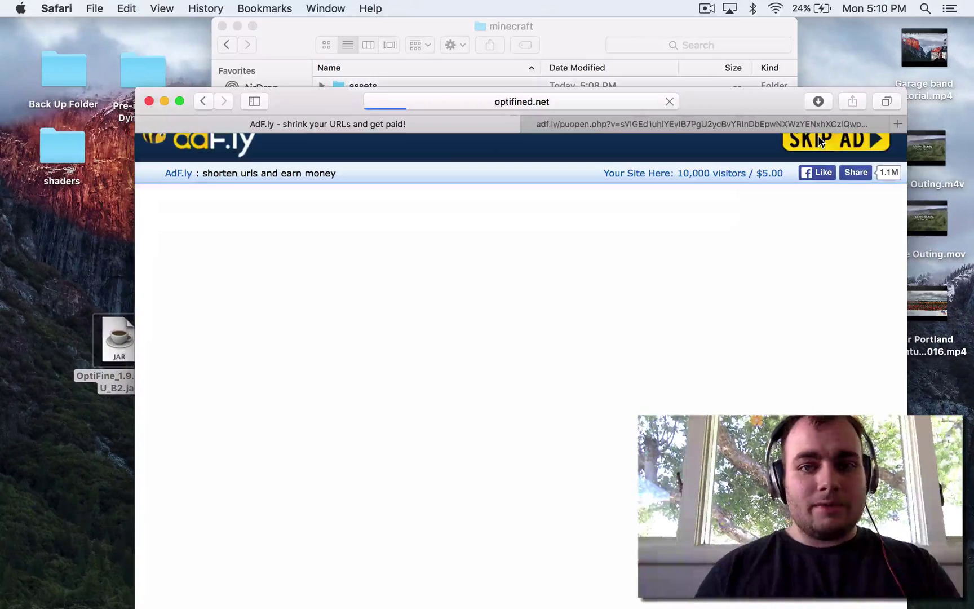
{"action": "scroll", "coordinate": [488, 143], "scroll_direction": "down", "scroll_amount": 2}
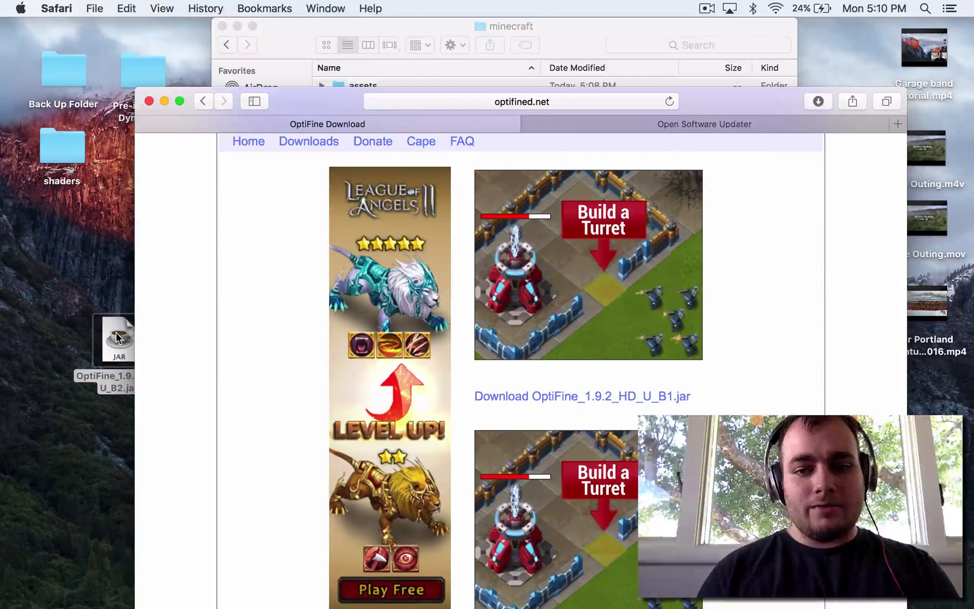
{"action": "left_click_drag", "start_coordinate": [119, 338], "coordinate": [750, 353]}
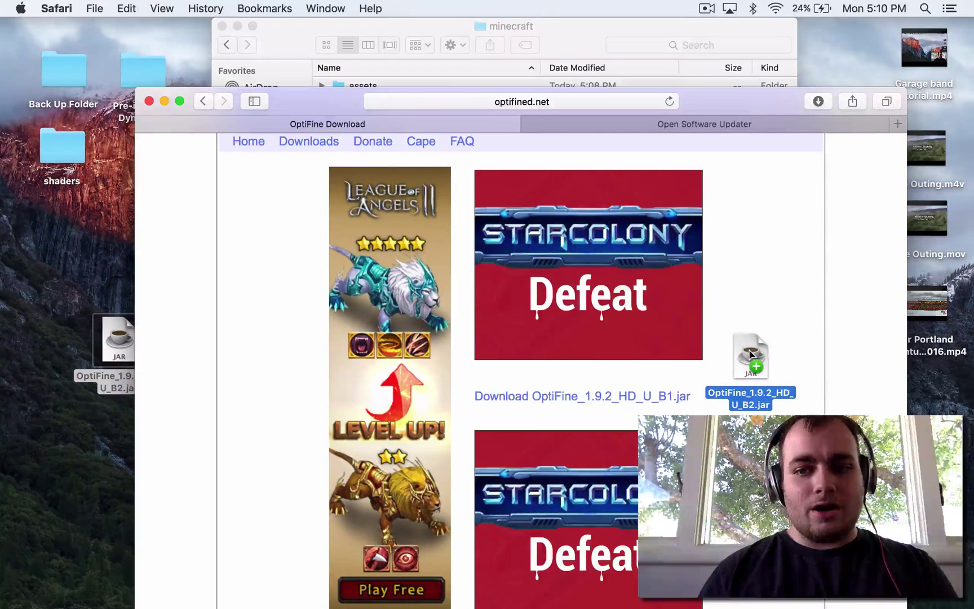
{"action": "left_click_drag", "start_coordinate": [750, 353], "coordinate": [113, 351]}
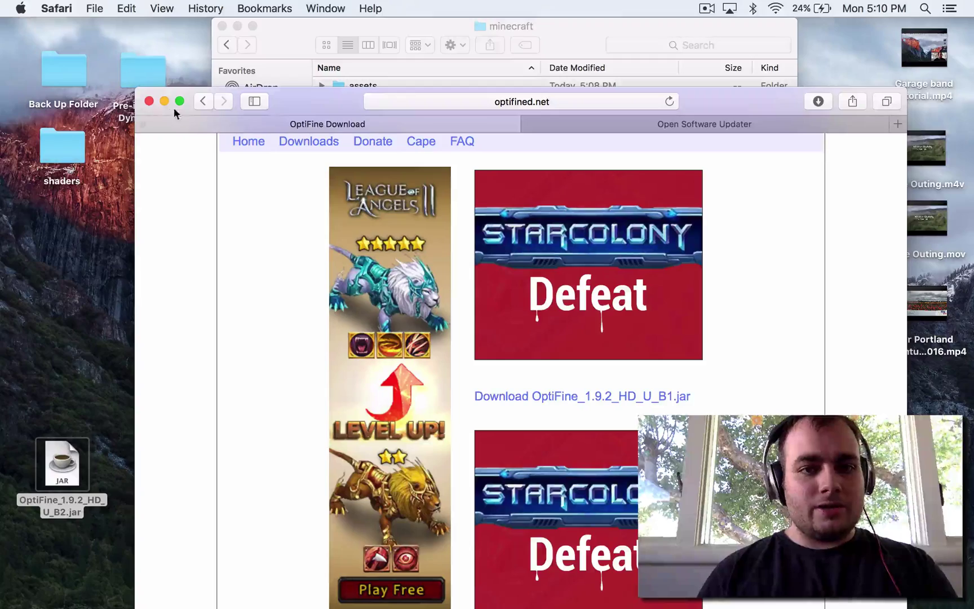
{"action": "left_click", "coordinate": [149, 101]}
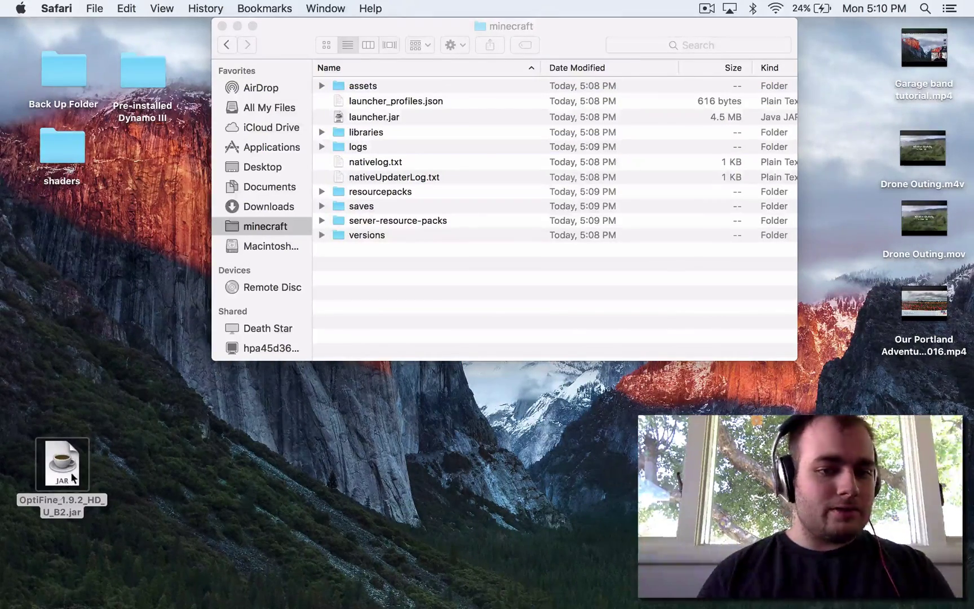
Run the OptiFine_1.9.2_HD_U_B2.jar installer, install it, and confirm the success message
{"action": "double_click", "coordinate": [67, 468]}
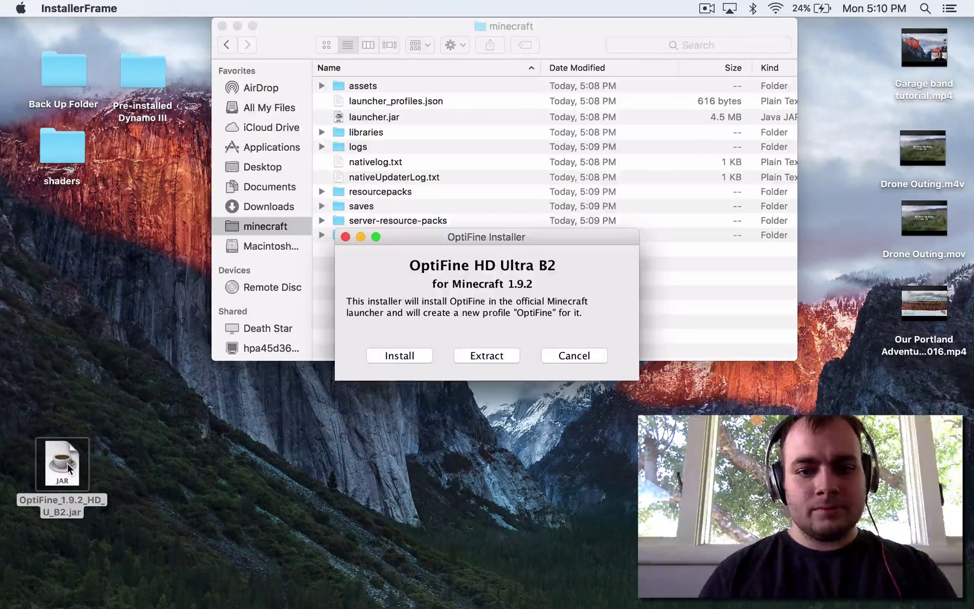
{"action": "left_click", "coordinate": [393, 355]}
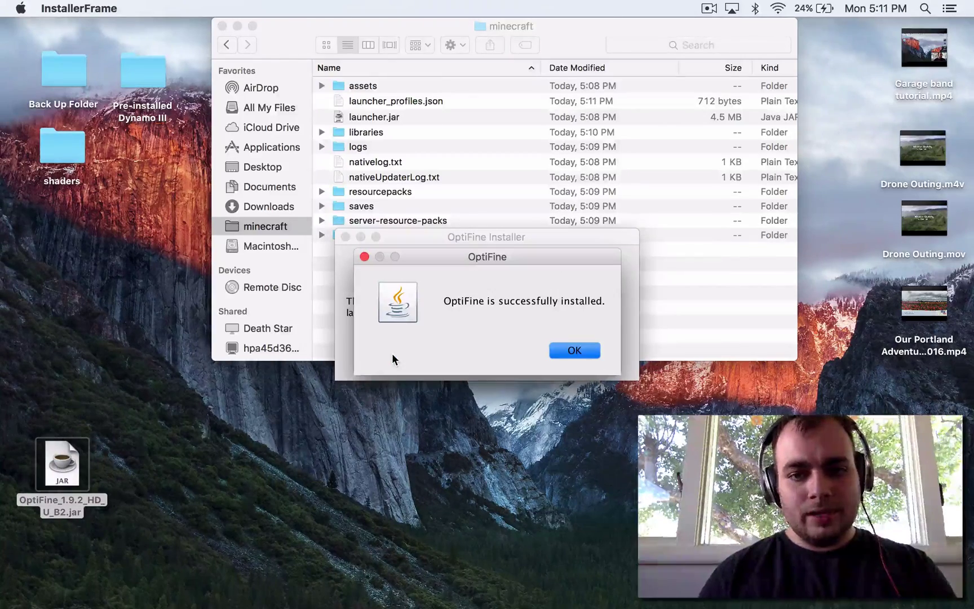
{"action": "left_click", "coordinate": [555, 351]}
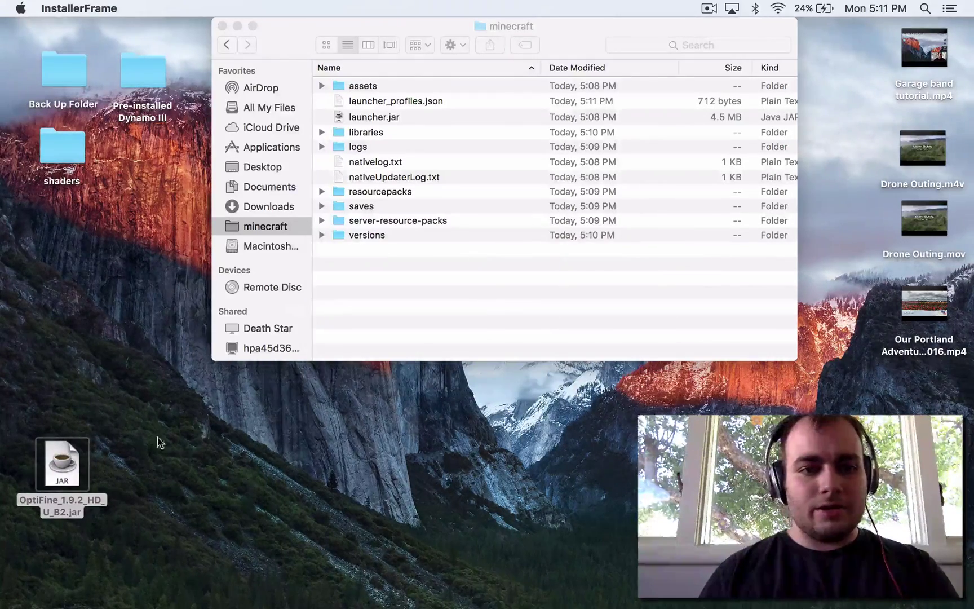
Launch Minecraft Launcher from Launchpad and play using the OptiFine profile
{"action": "left_click", "coordinate": [81, 587]}
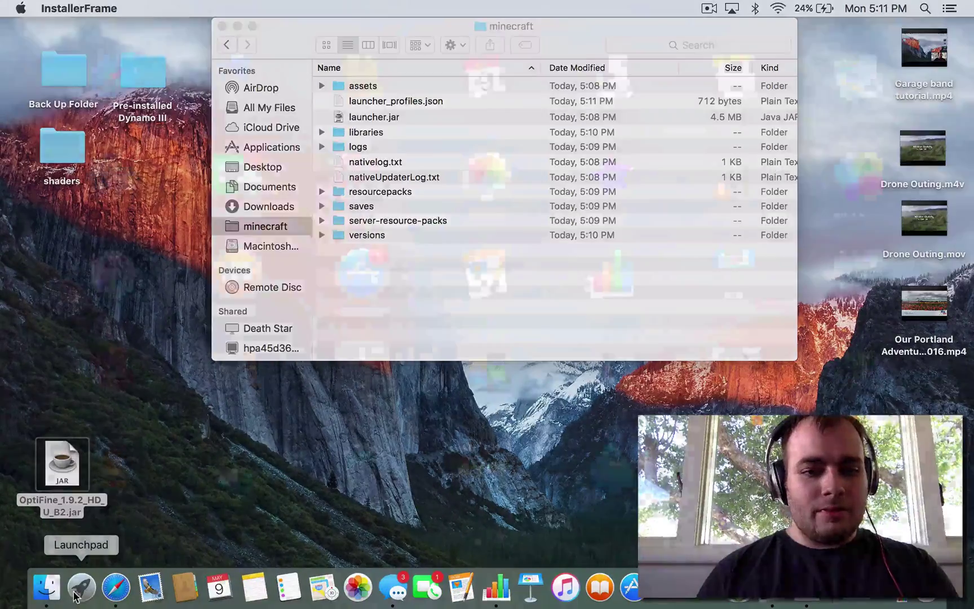
{"action": "left_click", "coordinate": [553, 366]}
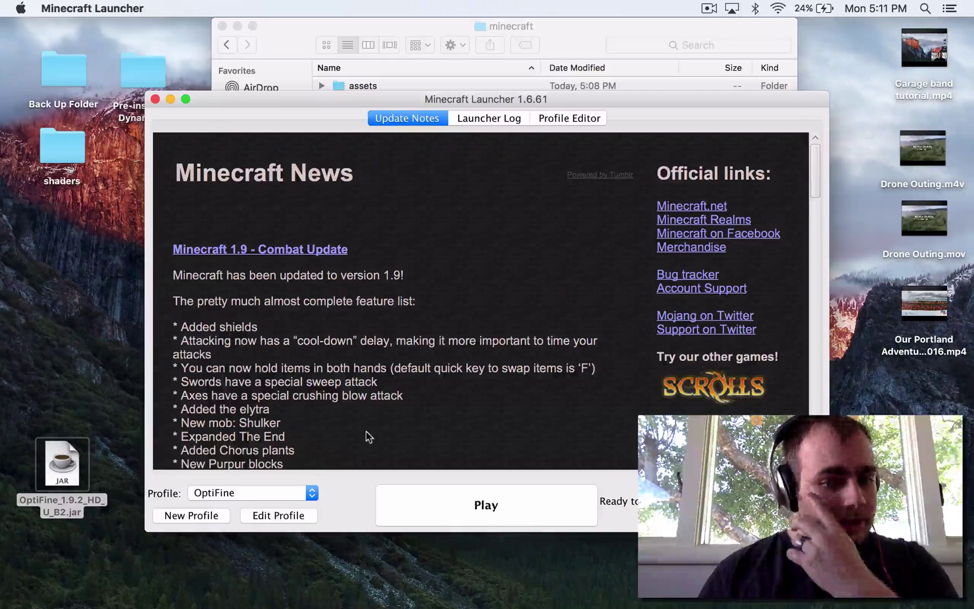
{"action": "left_click", "coordinate": [277, 492]}
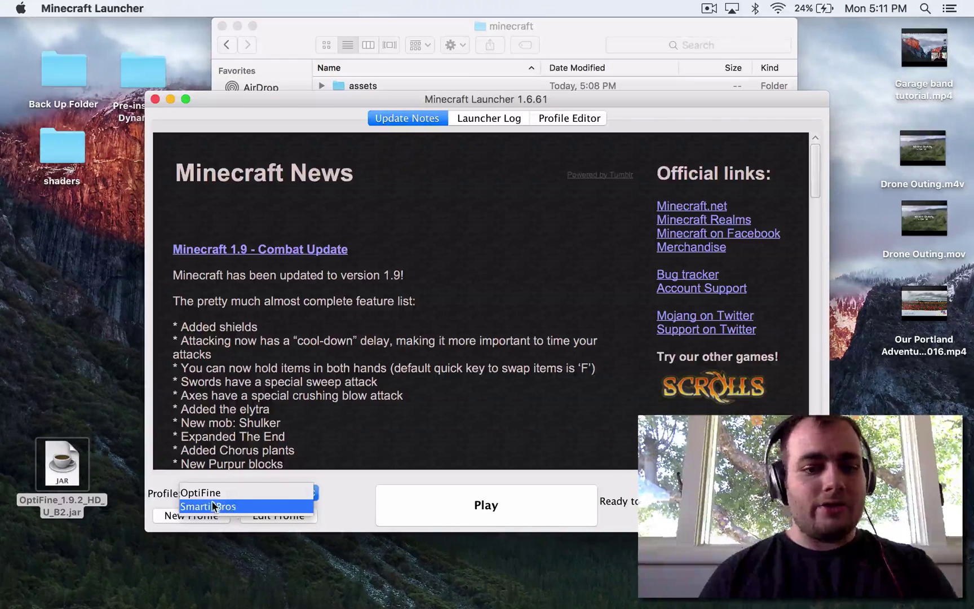
{"action": "left_click", "coordinate": [235, 494]}
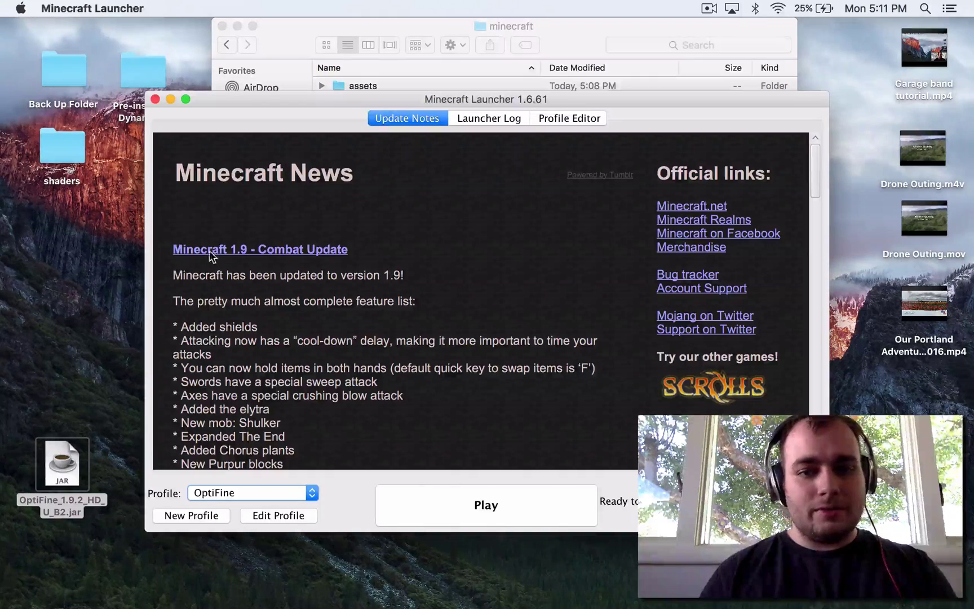
{"action": "left_click", "coordinate": [480, 506]}
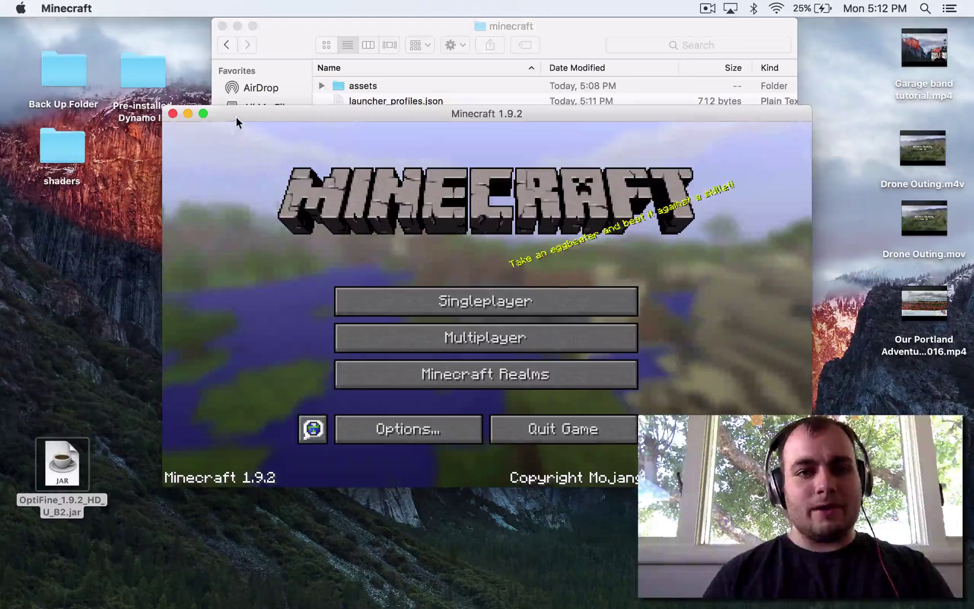
Turn Fast Render OFF in Video Settings > Performance so shaders can run
{"action": "left_click_drag", "start_coordinate": [235, 117], "coordinate": [233, 60]}
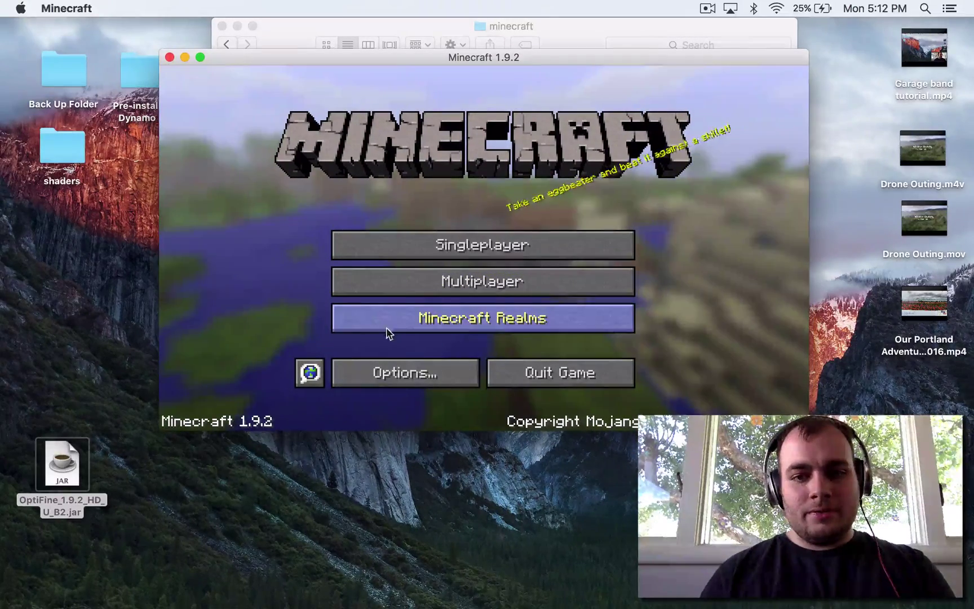
{"action": "left_click", "coordinate": [403, 383]}
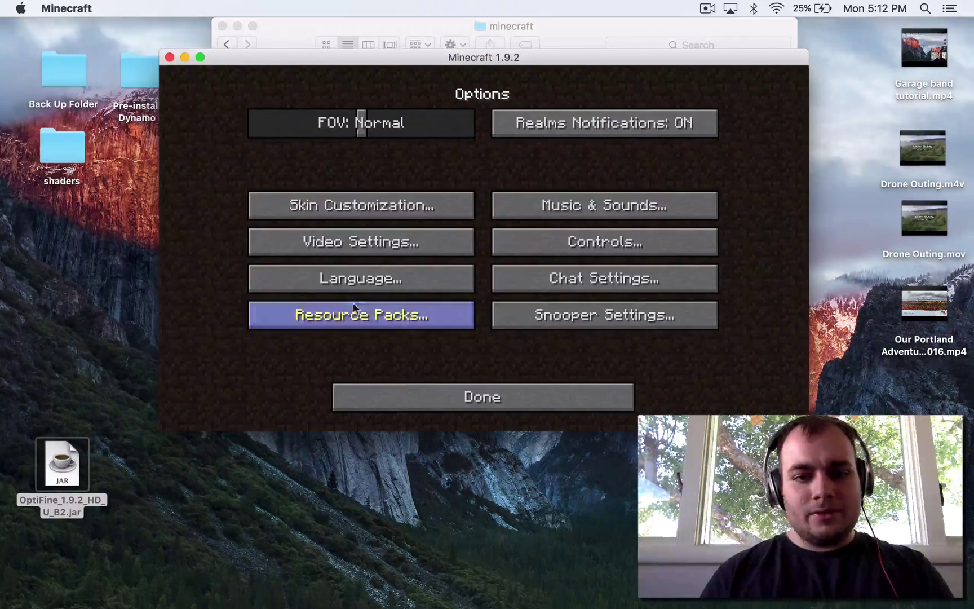
{"action": "left_click", "coordinate": [354, 251]}
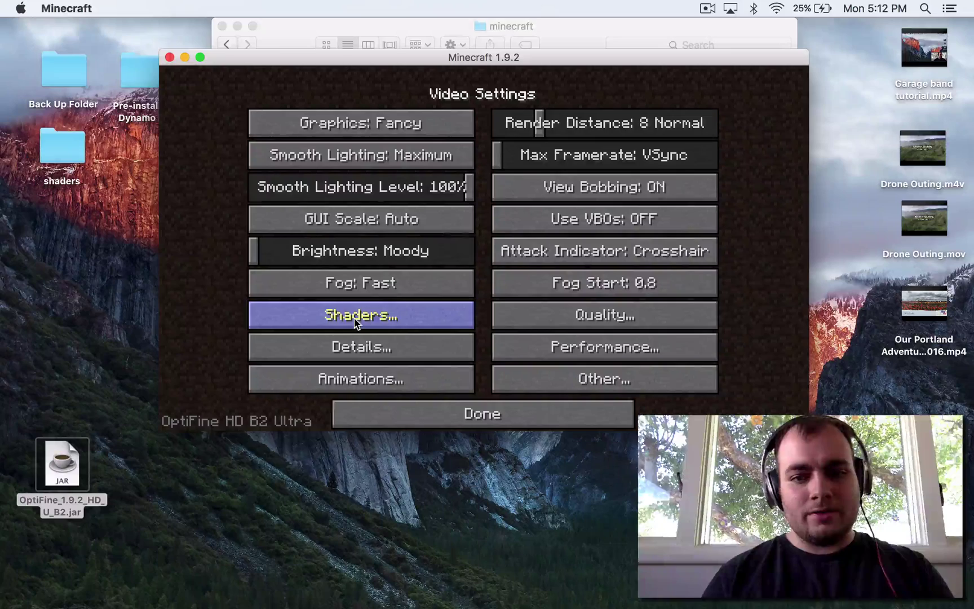
{"action": "left_click", "coordinate": [355, 320]}
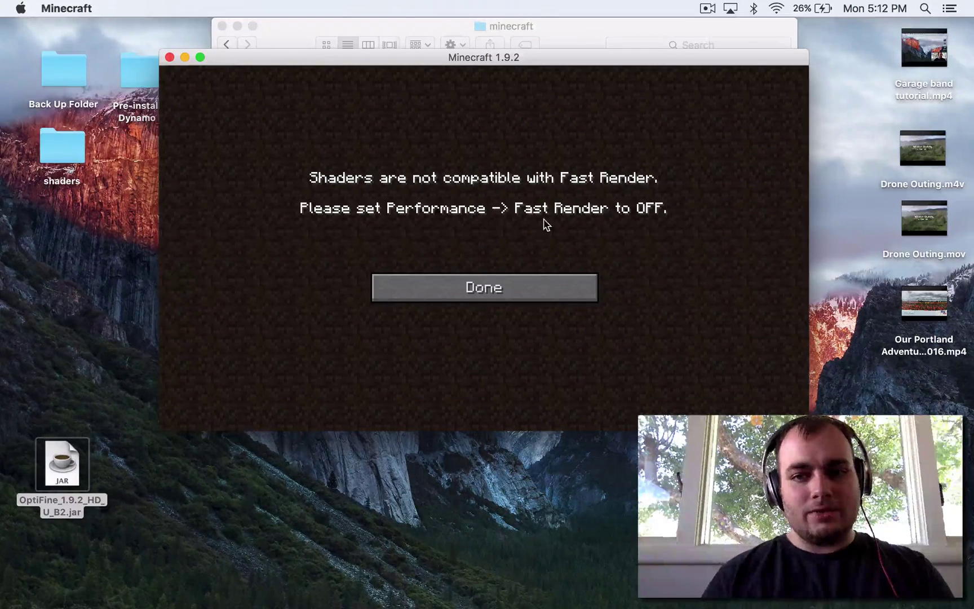
{"action": "left_click", "coordinate": [510, 282]}
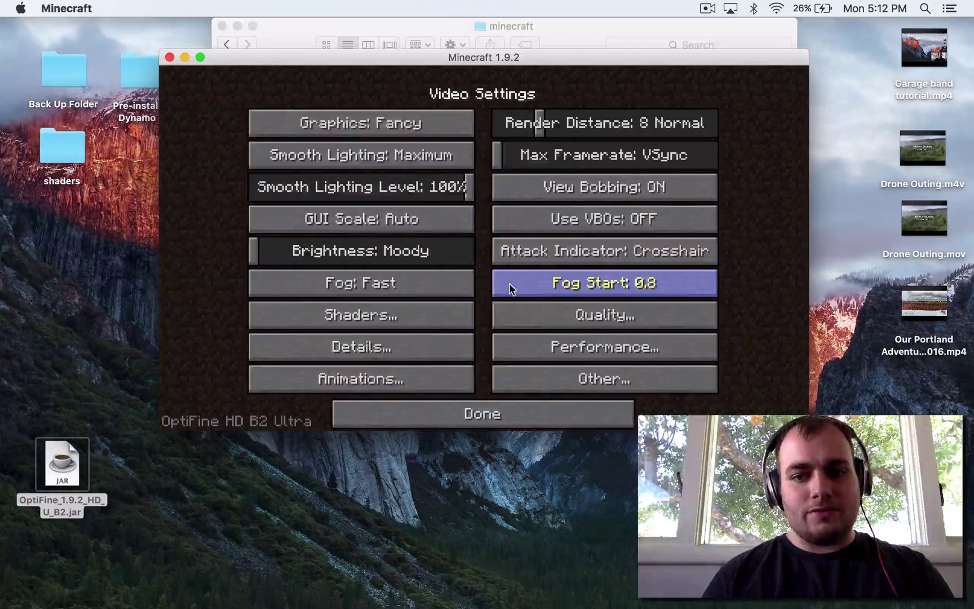
{"action": "left_click", "coordinate": [565, 348]}
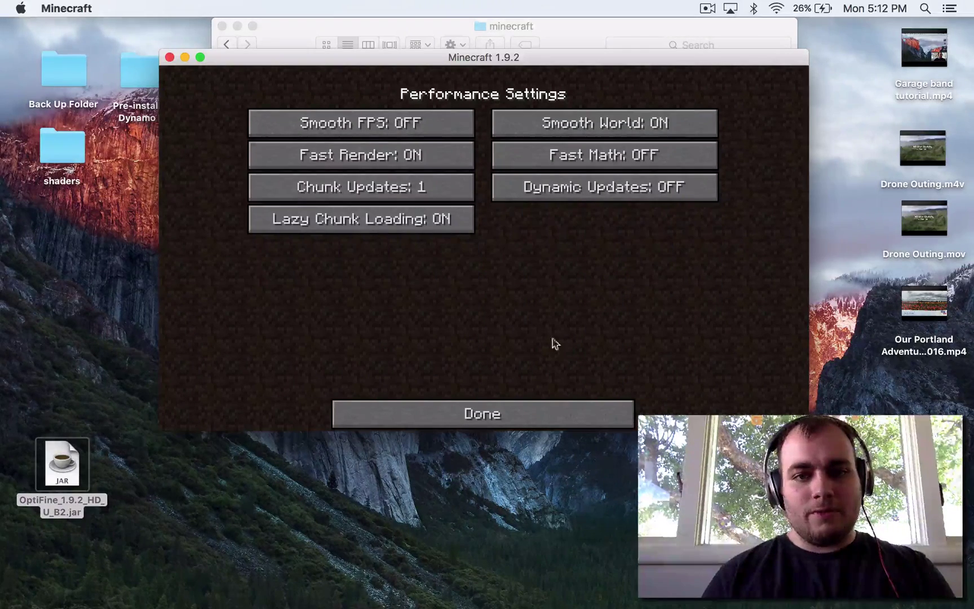
{"action": "left_click", "coordinate": [387, 157]}
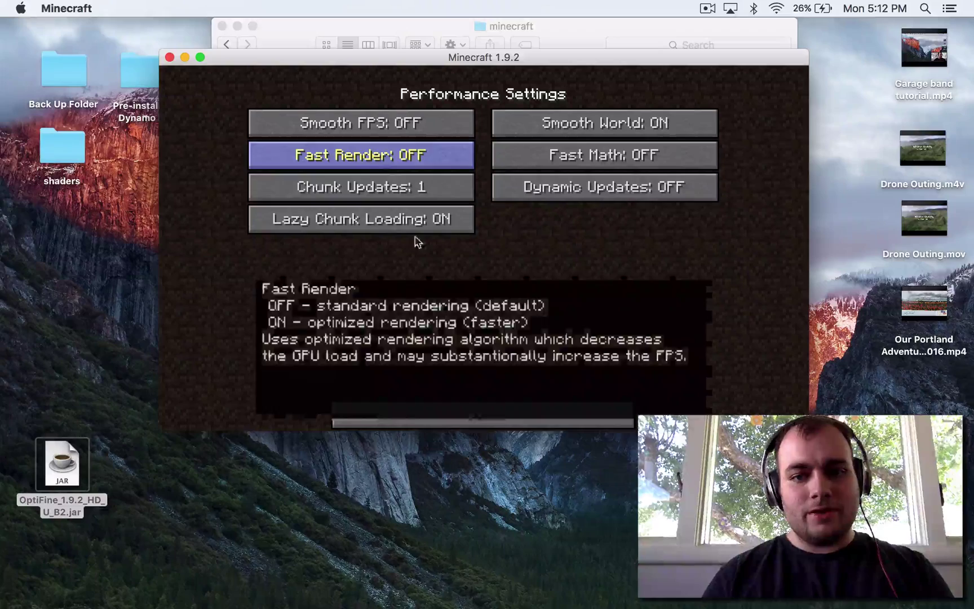
{"action": "left_click", "coordinate": [487, 421]}
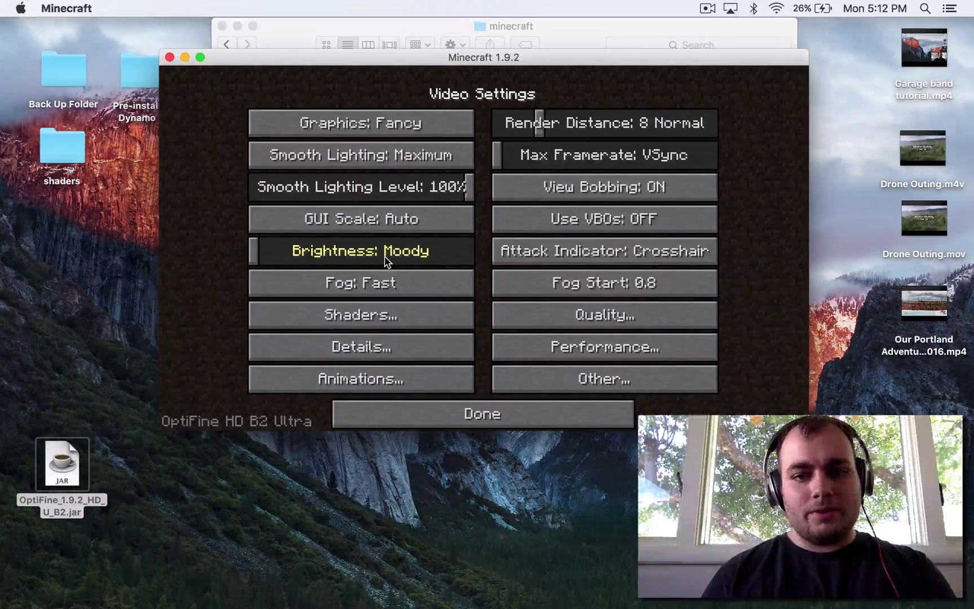
{"action": "left_click", "coordinate": [412, 413]}
Slide the Music volume to OFF in Music & Sounds
{"action": "left_click", "coordinate": [571, 213]}
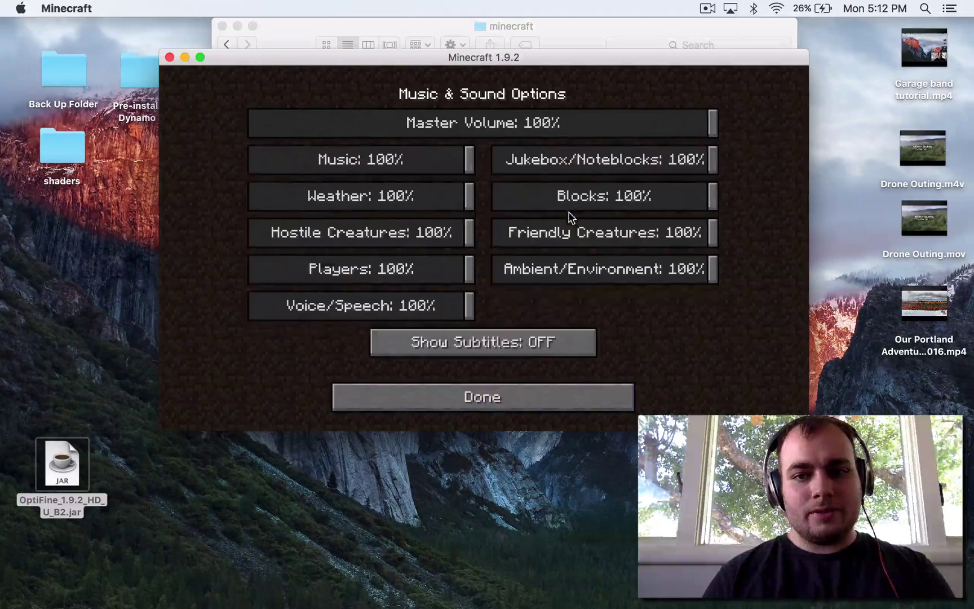
{"action": "left_click_drag", "start_coordinate": [469, 162], "coordinate": [205, 162]}
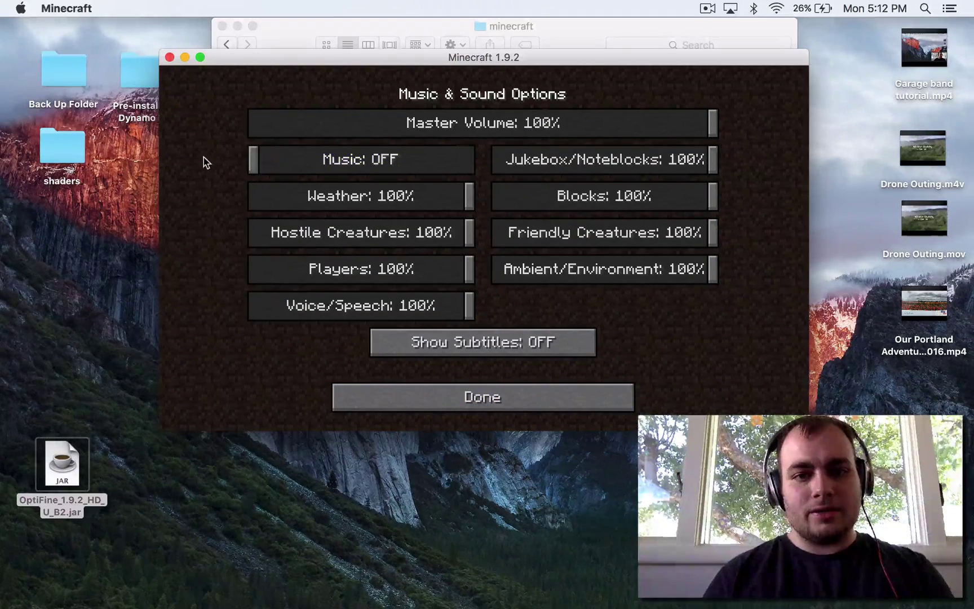
{"action": "left_click", "coordinate": [494, 398]}
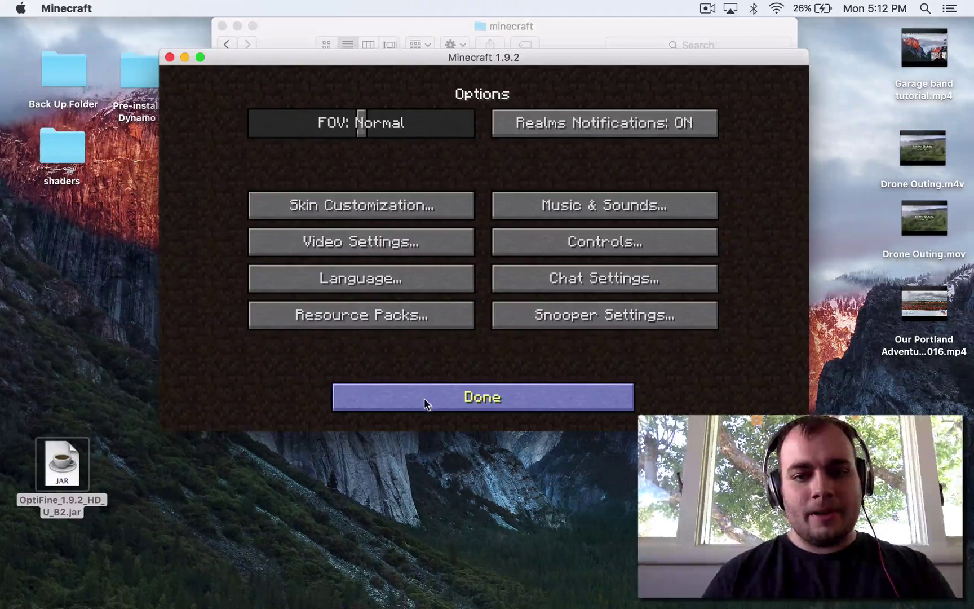
Open the empty shaderpacks folder via Options > Video Settings > Shaders > Shaders Folder
{"action": "left_click", "coordinate": [404, 397]}
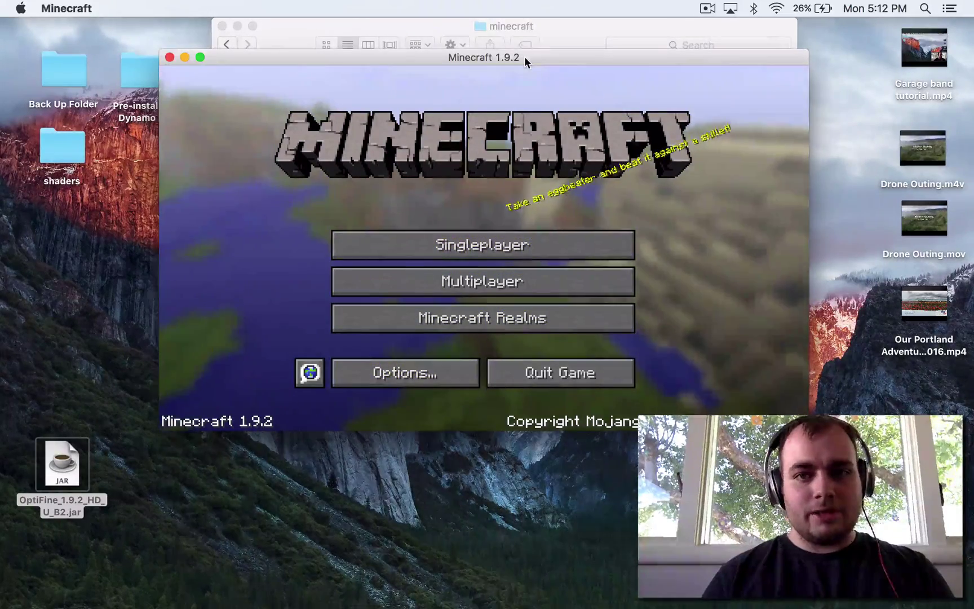
{"action": "left_click_drag", "start_coordinate": [525, 57], "coordinate": [539, 69]}
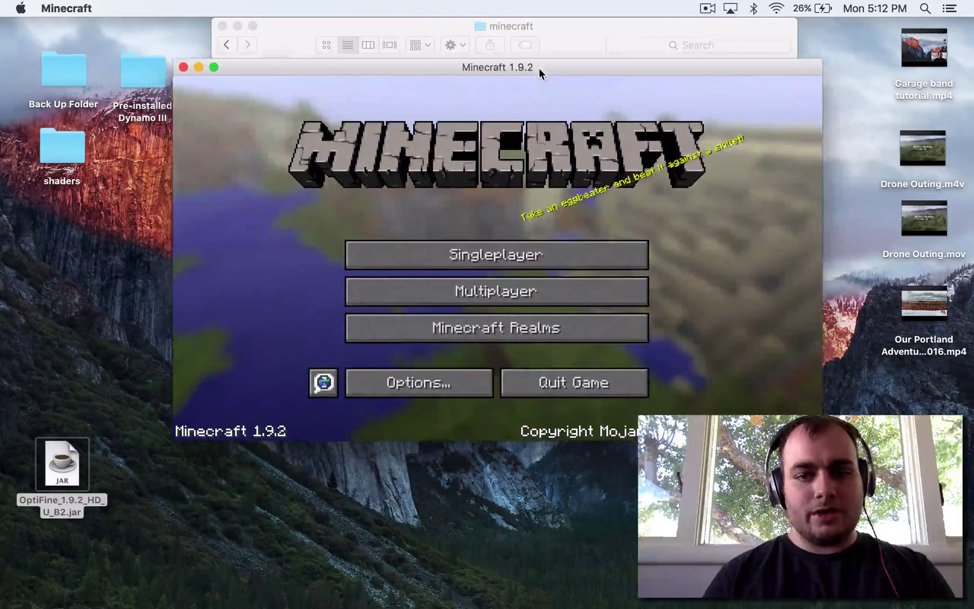
{"action": "left_click", "coordinate": [436, 389]}
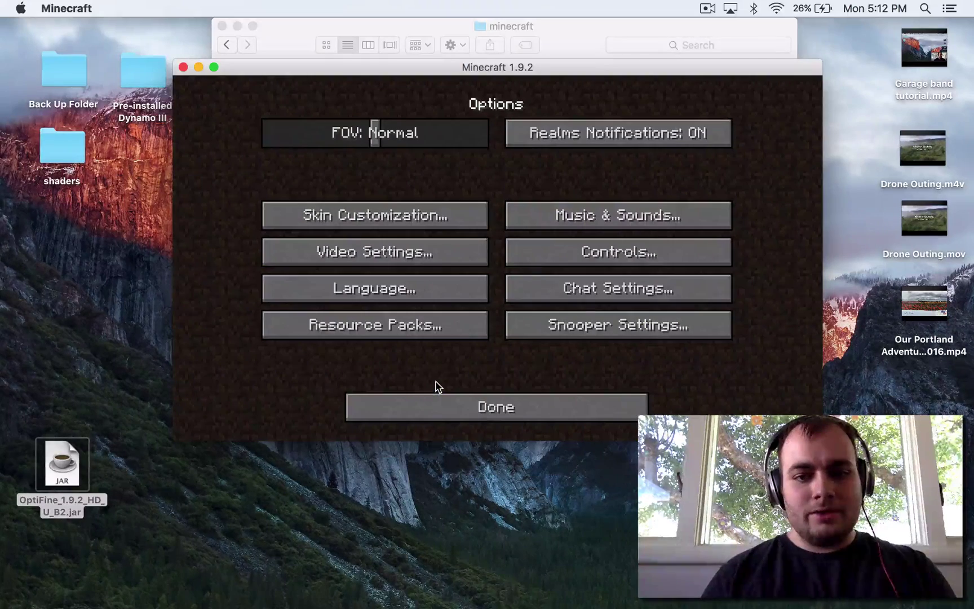
{"action": "left_click", "coordinate": [391, 258]}
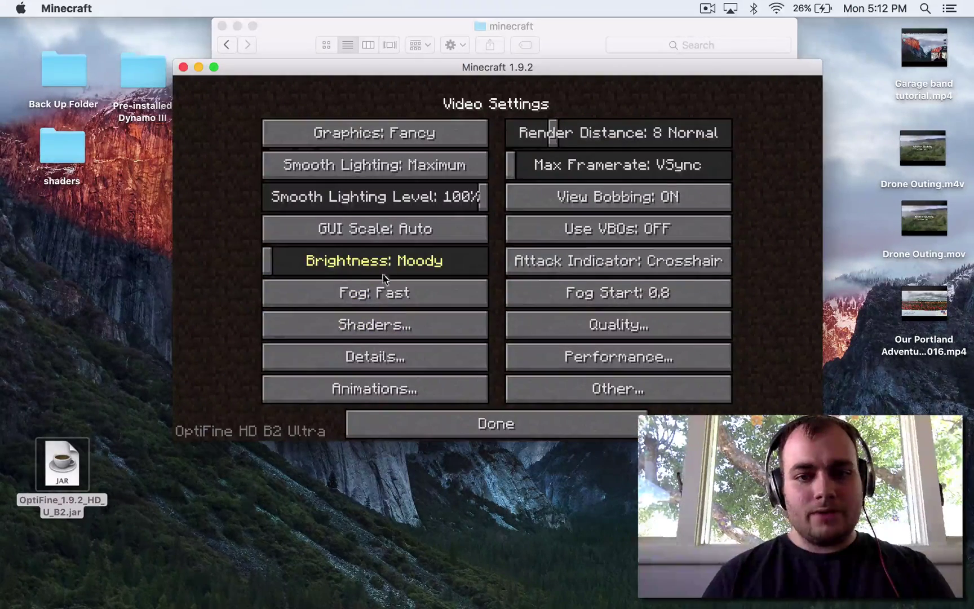
{"action": "left_click", "coordinate": [374, 332]}
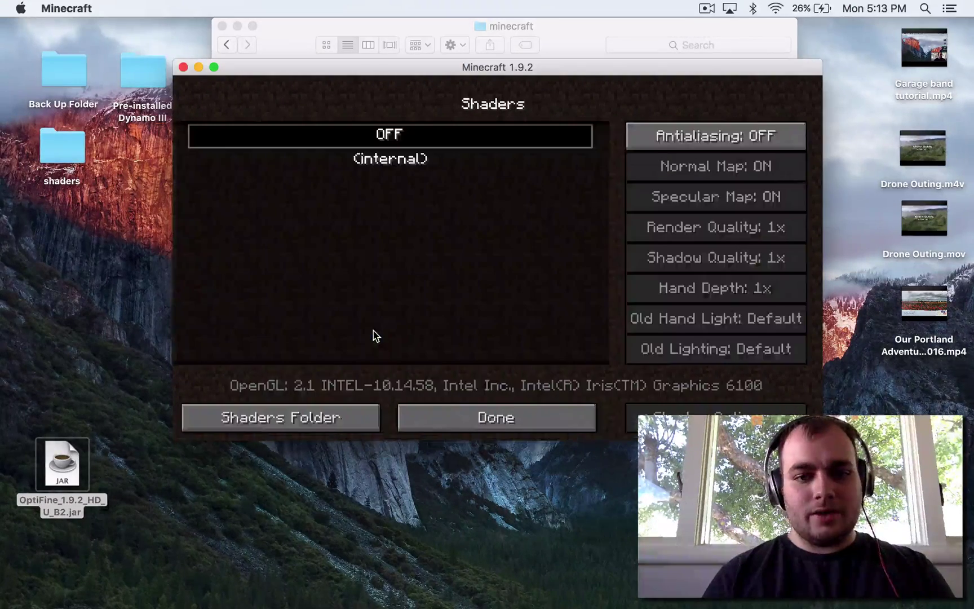
{"action": "left_click", "coordinate": [311, 417]}
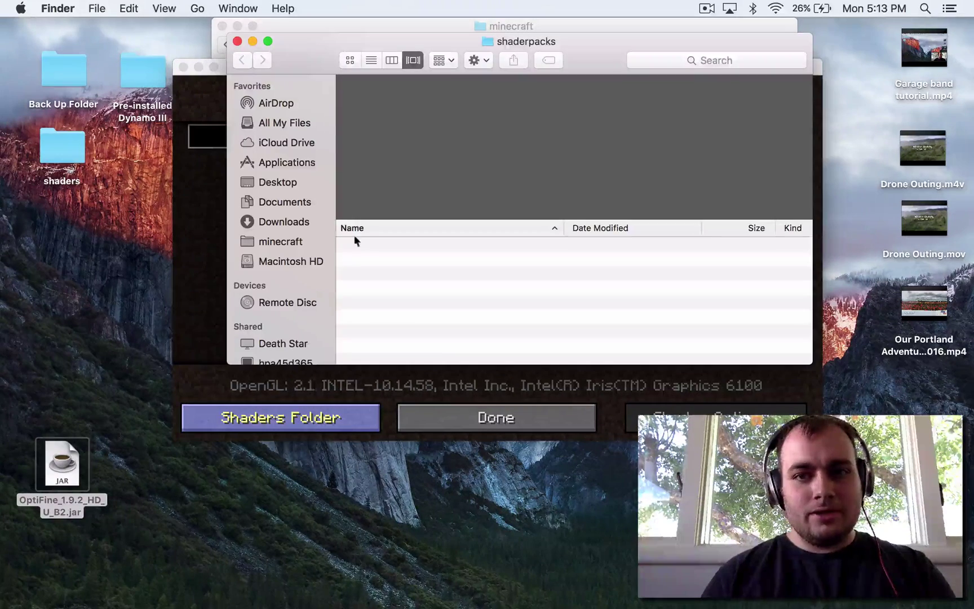
Open the desktop shaders folder and copy its four shader zip files
{"action": "left_click_drag", "start_coordinate": [303, 53], "coordinate": [275, 44]}
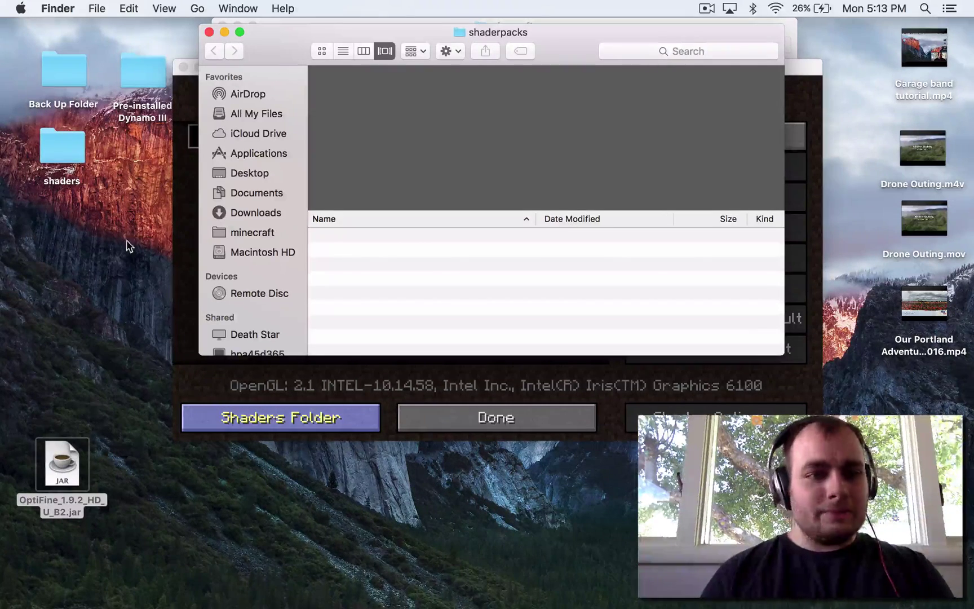
{"action": "left_click", "coordinate": [65, 157]}
{"action": "double_click", "coordinate": [65, 158]}
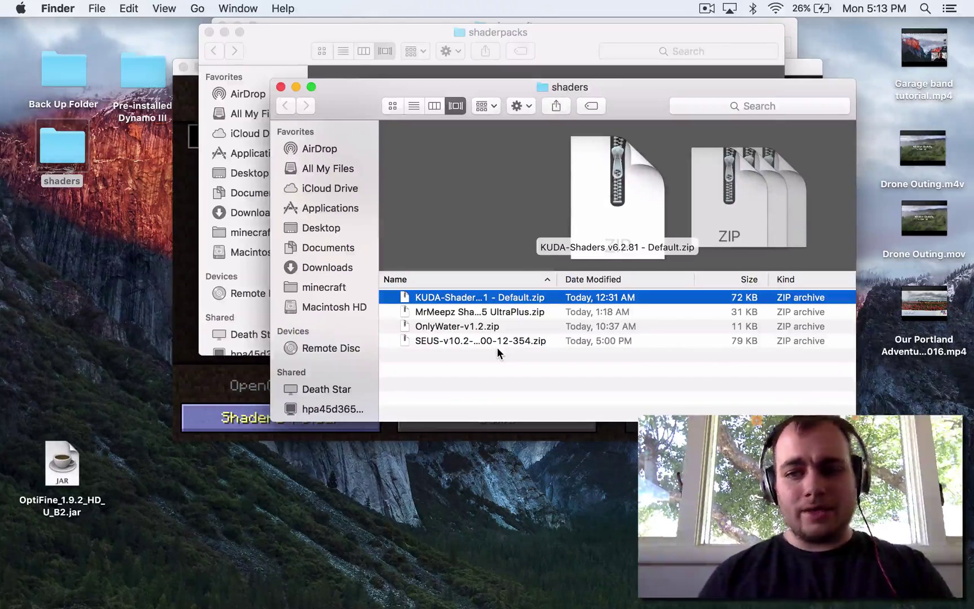
{"action": "left_click", "coordinate": [484, 343], "text": "shift"}
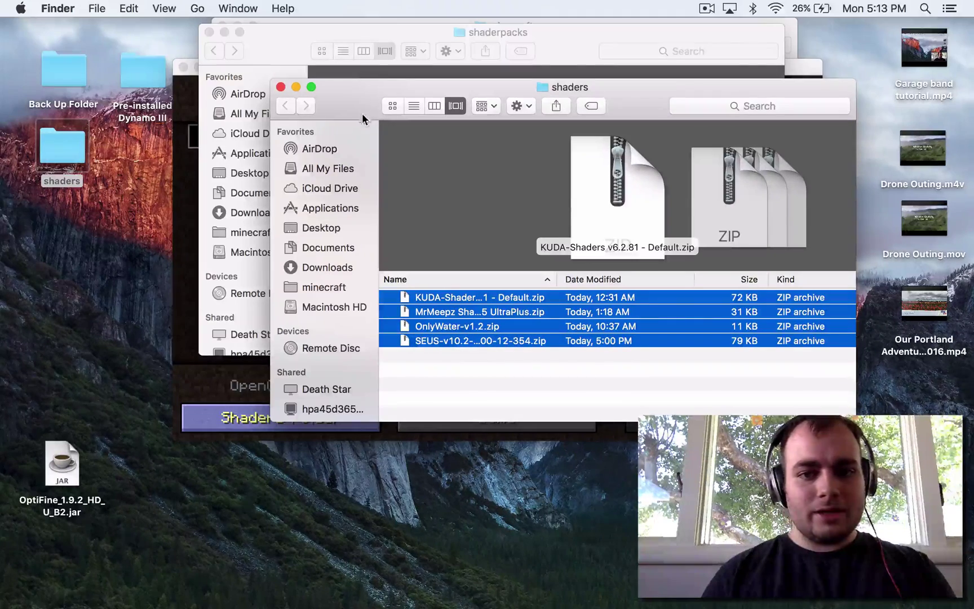
{"action": "right_click", "coordinate": [477, 312]}
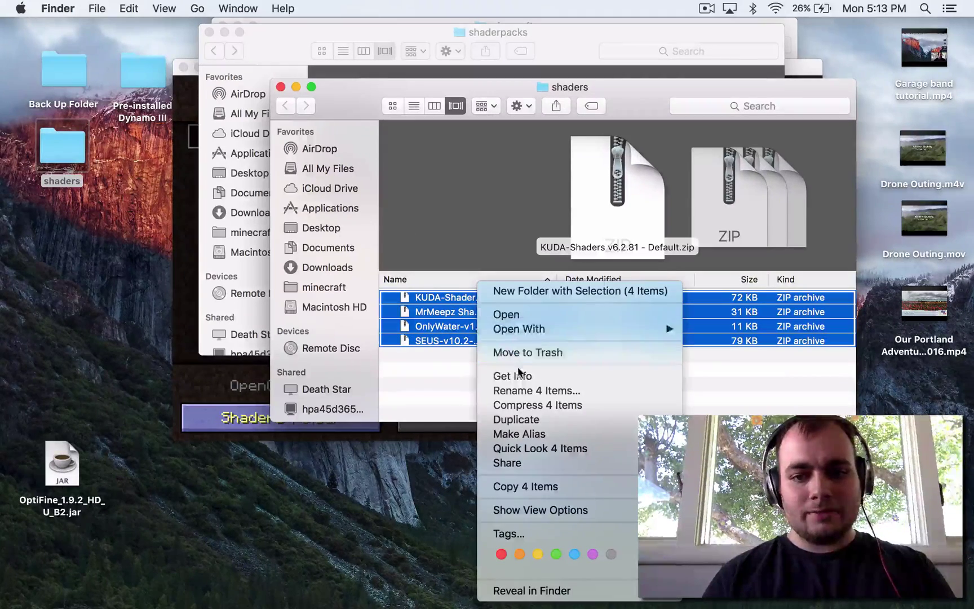
{"action": "left_click", "coordinate": [521, 486]}
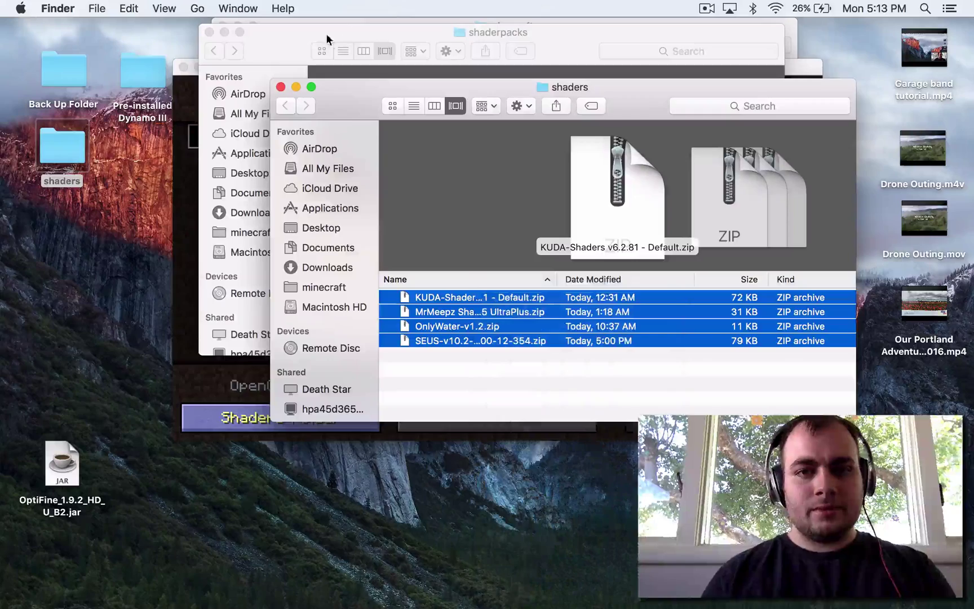
Paste the four zips into shaderpacks and close the desktop shaders window
{"action": "left_click", "coordinate": [327, 39]}
{"action": "right_click", "coordinate": [365, 240]}
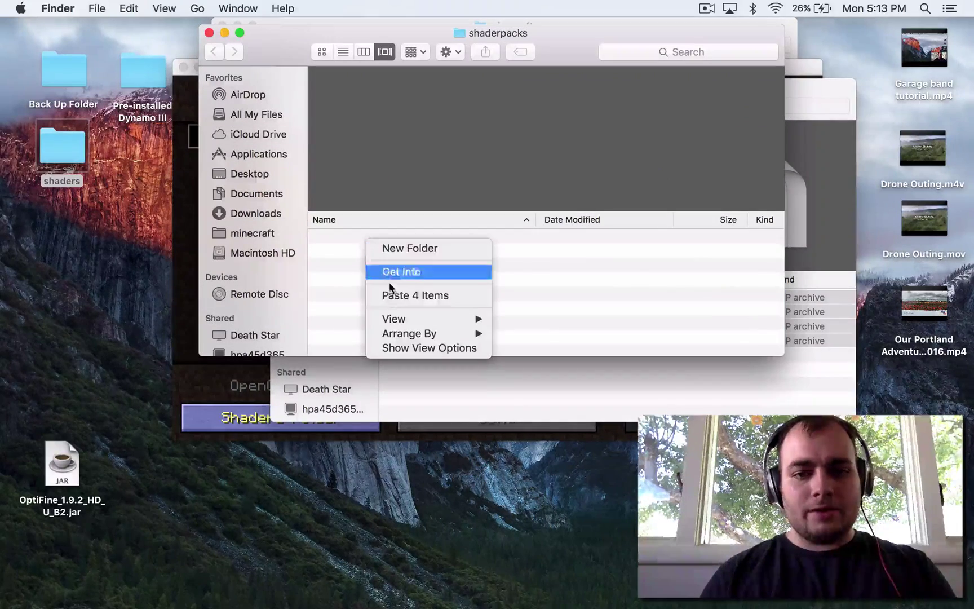
{"action": "left_click", "coordinate": [395, 294]}
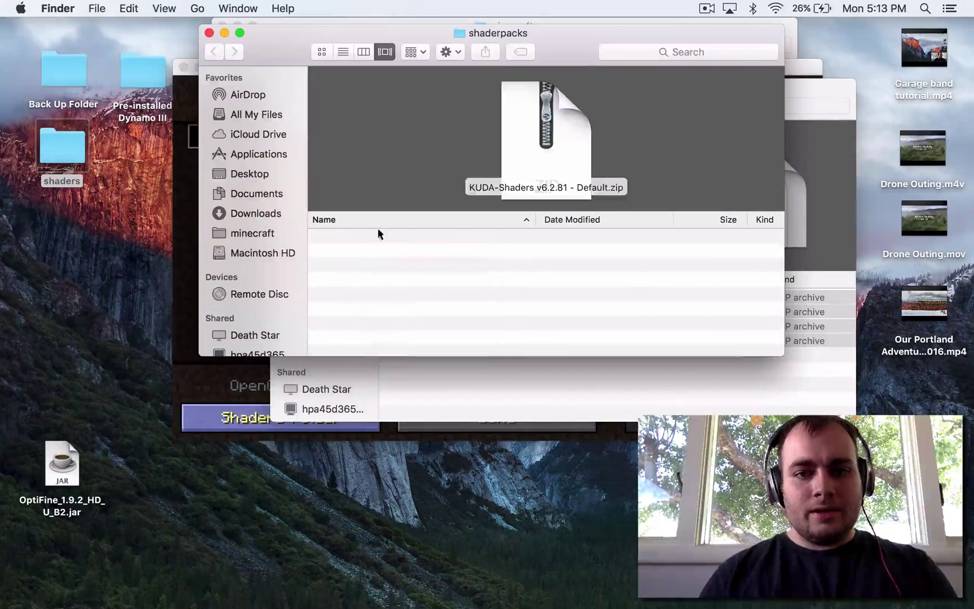
{"action": "left_click", "coordinate": [574, 399]}
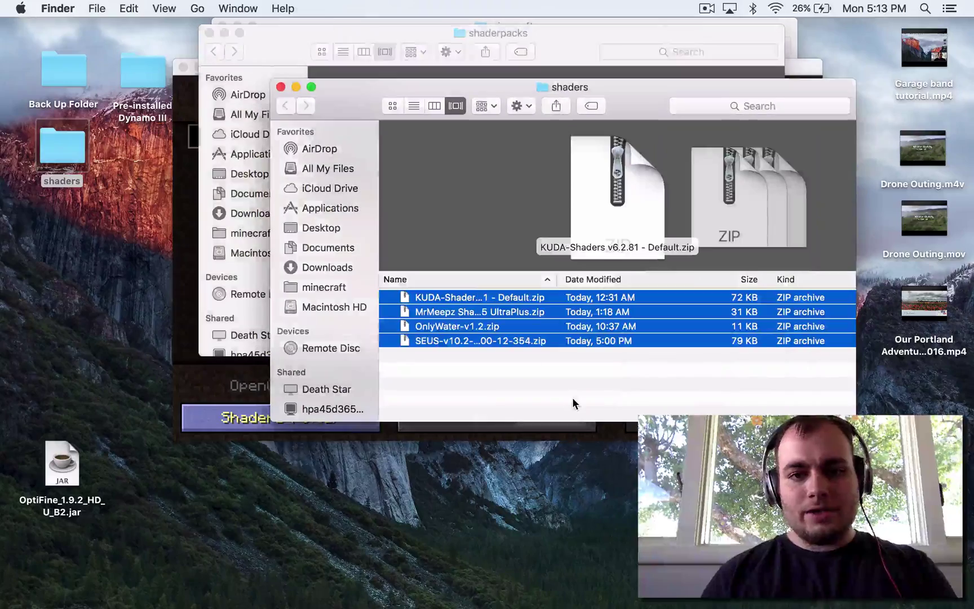
{"action": "left_click", "coordinate": [280, 87]}
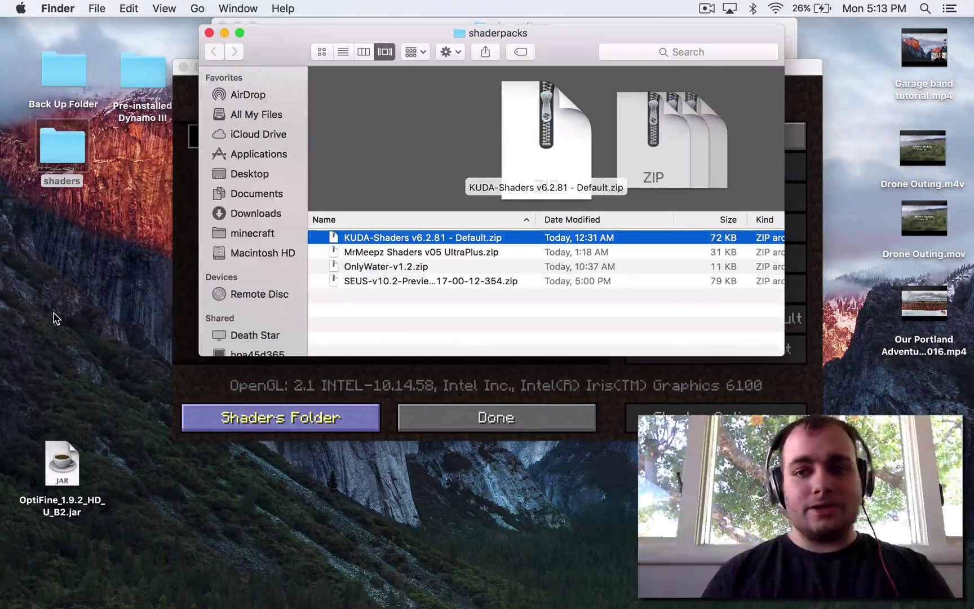
Extract the KUDA shader archive and compress the resulting shaders folder into shaders.zip
{"action": "double_click", "coordinate": [371, 239]}
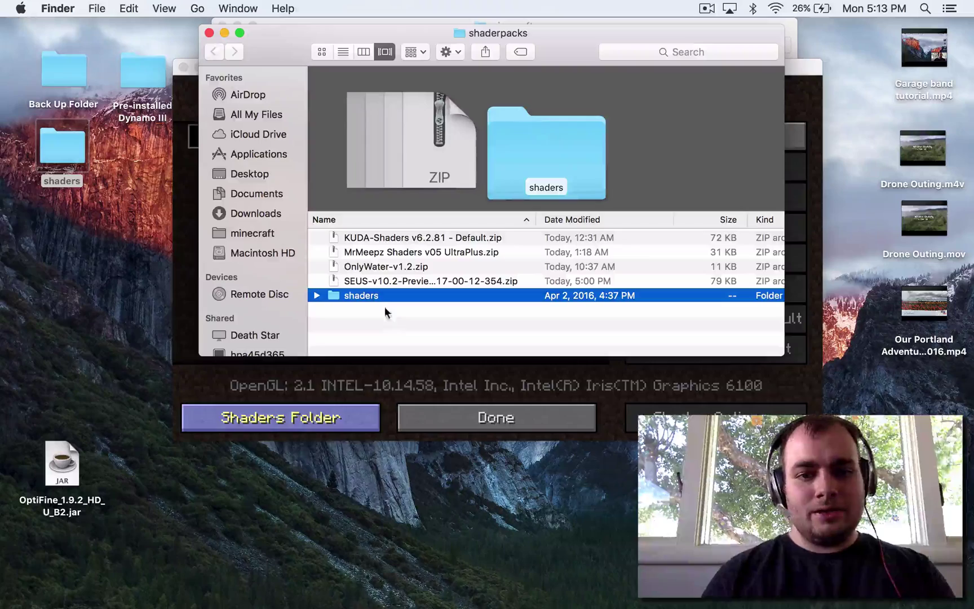
{"action": "right_click", "coordinate": [381, 297]}
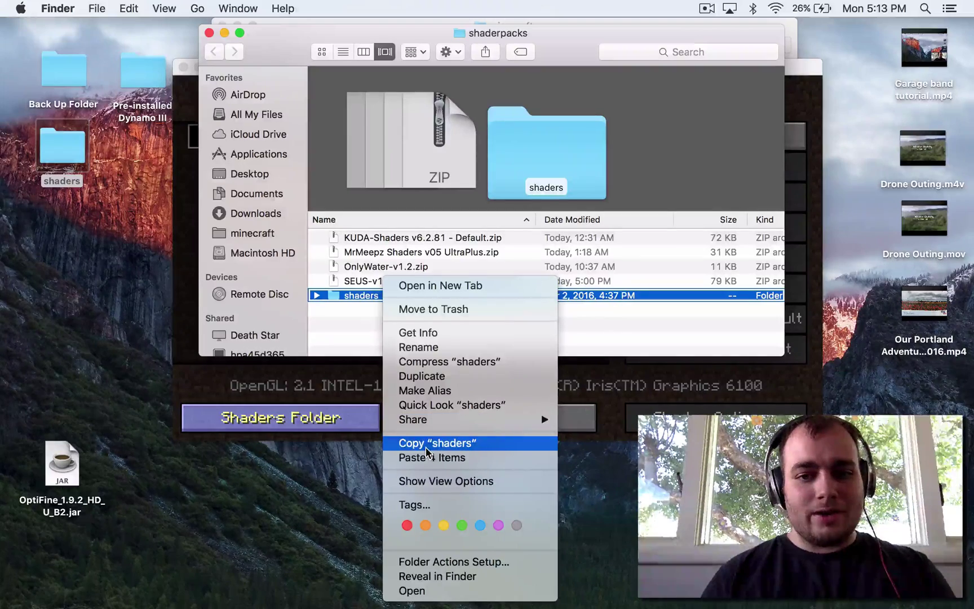
{"action": "left_click", "coordinate": [446, 362]}
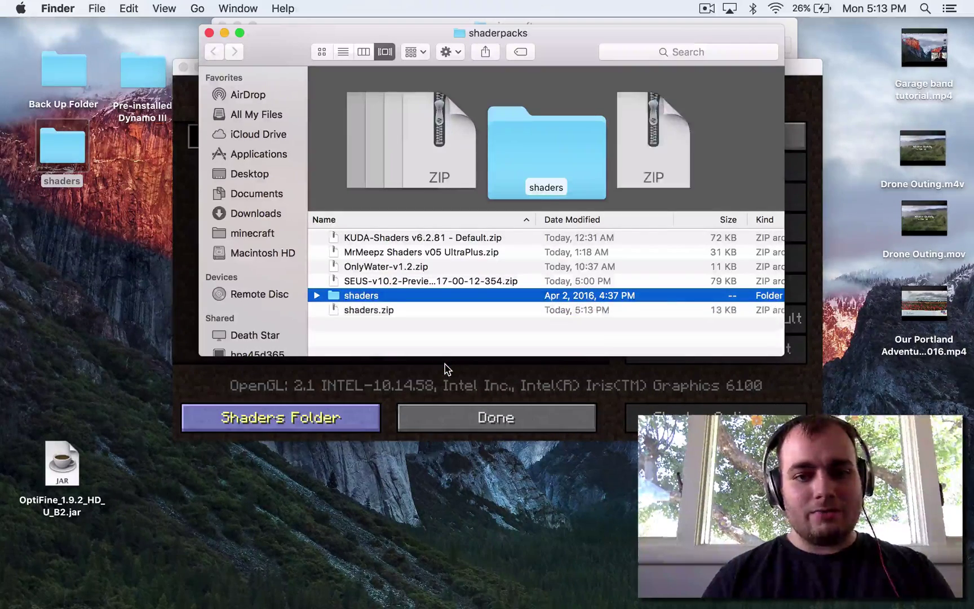
Move shaders.zip and the shaders folder to the Trash, then check and close the Trash
{"action": "left_click", "coordinate": [387, 310]}
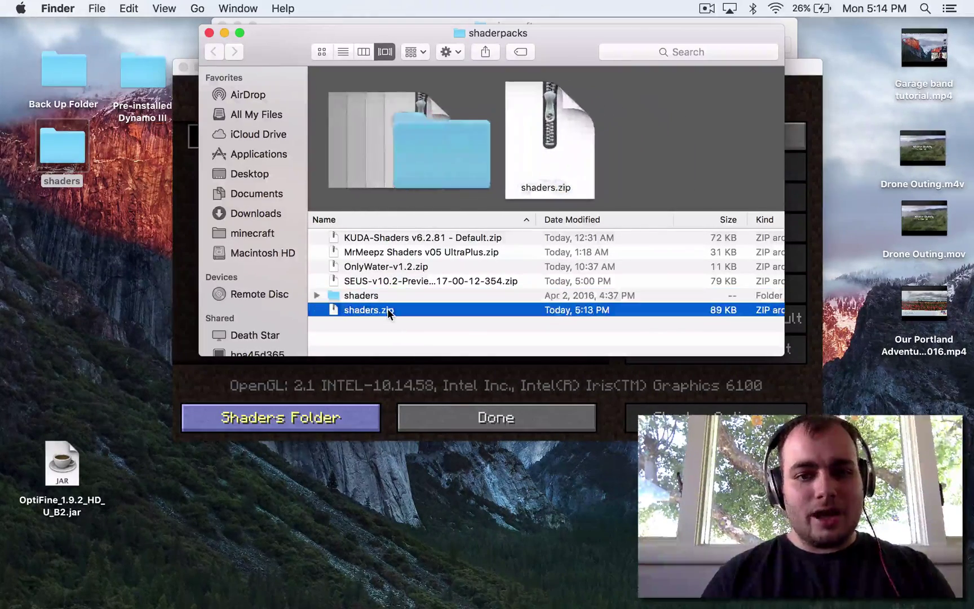
{"action": "key", "text": "super+BackSpace"}
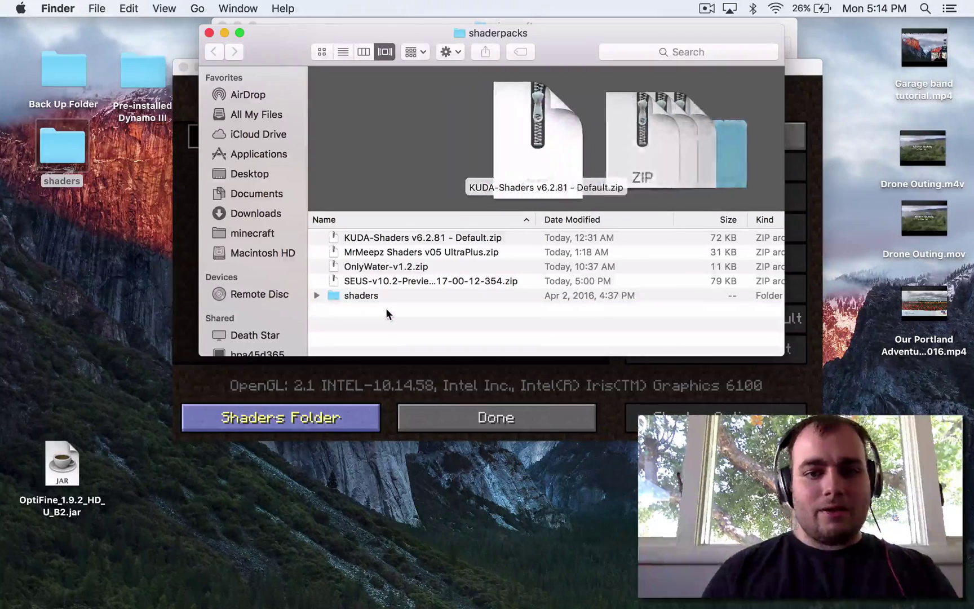
{"action": "left_click", "coordinate": [367, 300]}
{"action": "key", "text": "super+BackSpace"}
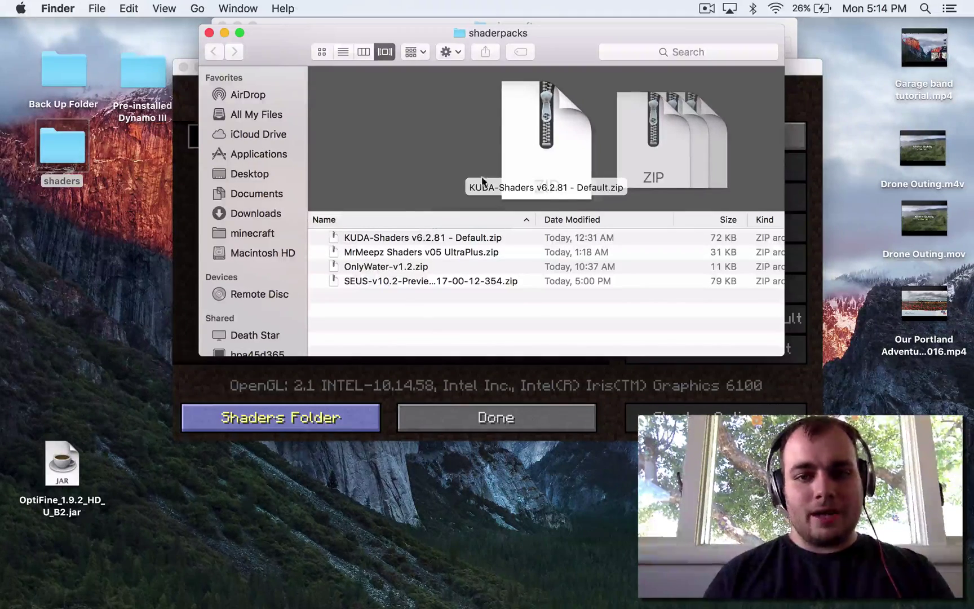
{"action": "mouse_move", "coordinate": [547, 607]}
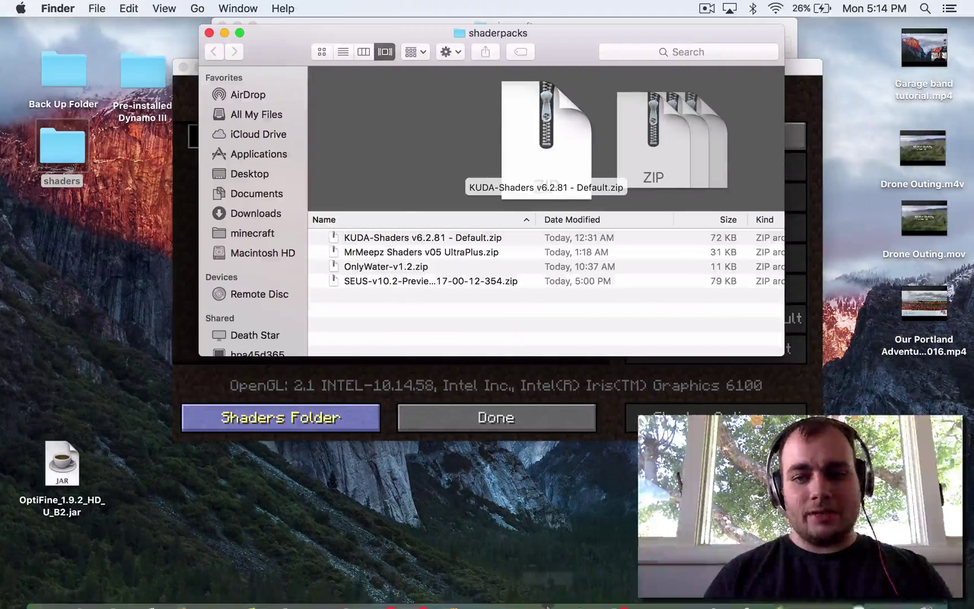
{"action": "left_click", "coordinate": [938, 601]}
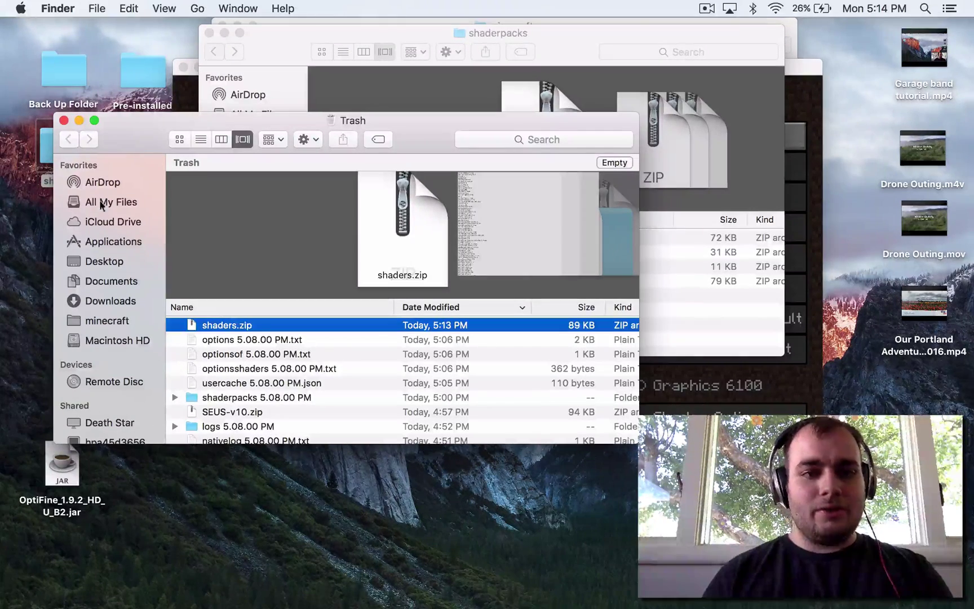
{"action": "left_click", "coordinate": [63, 120]}
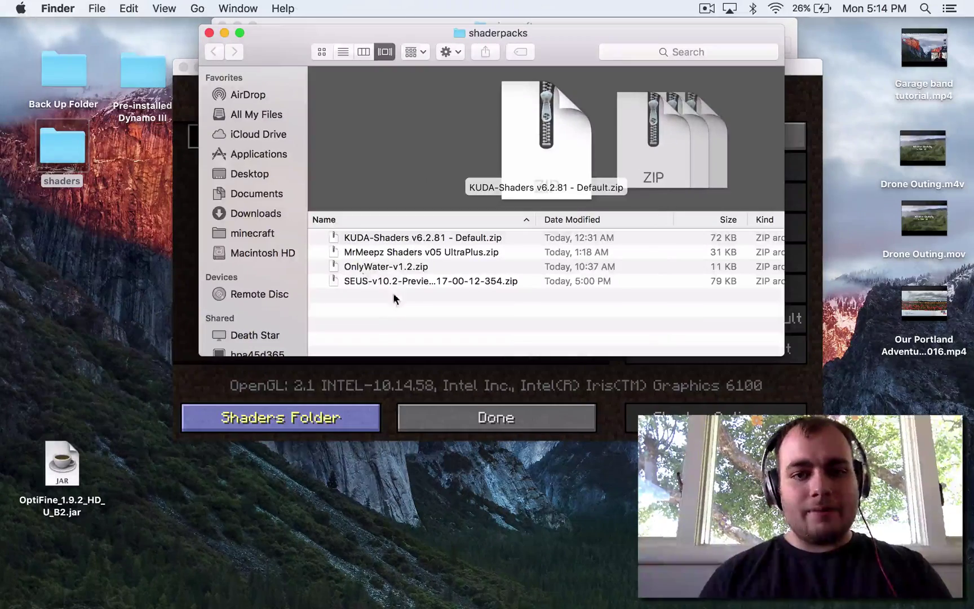
Close the shaderpacks and minecraft Finder windows and bring the game back to the front
{"action": "left_click", "coordinate": [209, 35]}
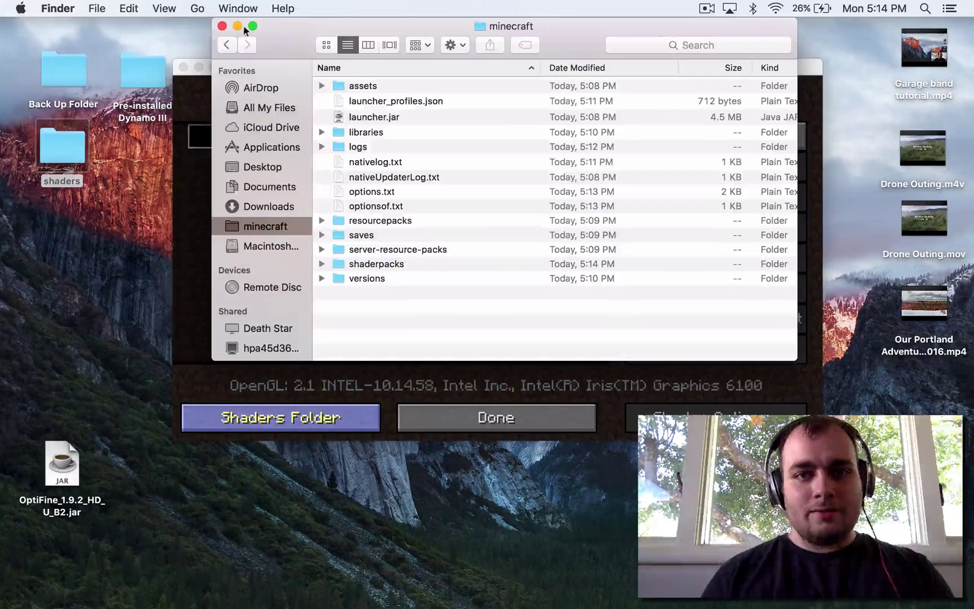
{"action": "left_click", "coordinate": [221, 26]}
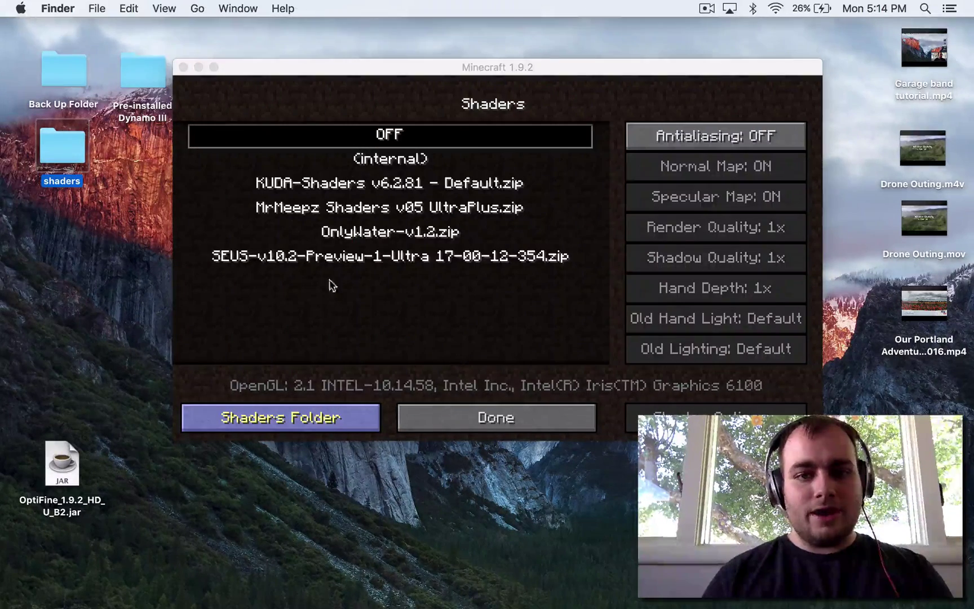
{"action": "left_click", "coordinate": [496, 394]}
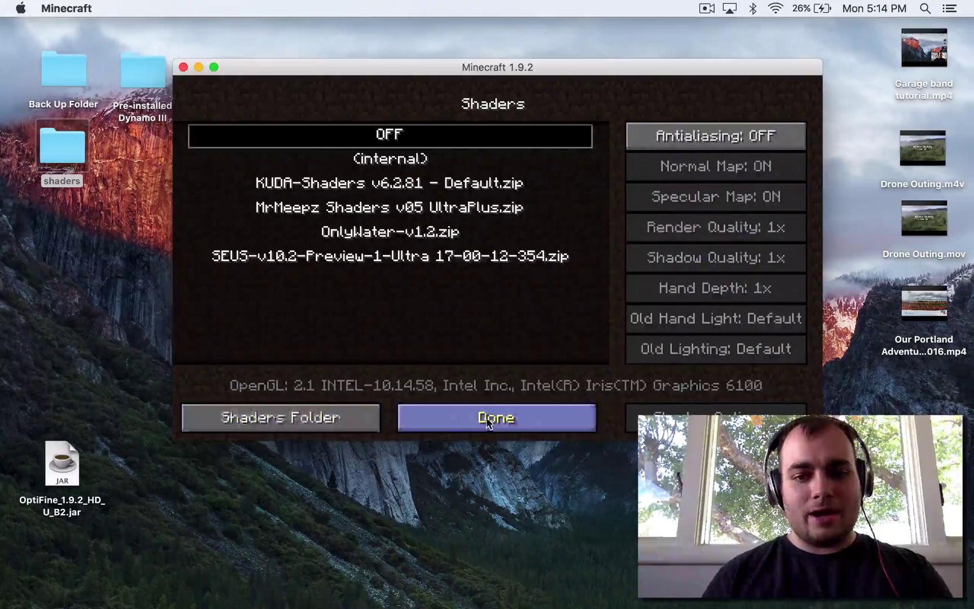
Back out to the main menu and reopen Options > Video Settings > Shaders to refresh the pack list
{"action": "left_click", "coordinate": [493, 417]}
{"action": "left_click", "coordinate": [439, 417]}
{"action": "left_click", "coordinate": [441, 424]}
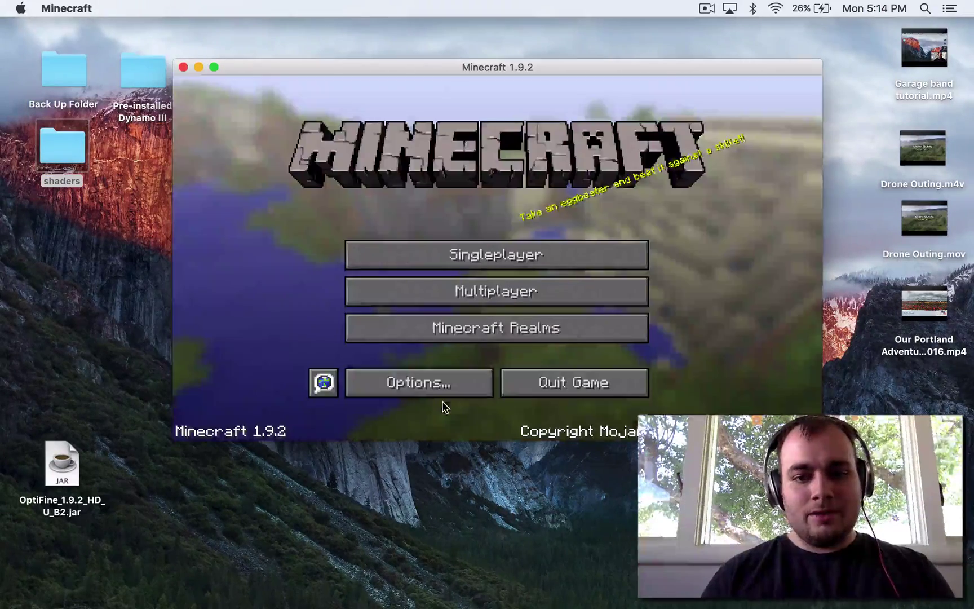
{"action": "left_click", "coordinate": [415, 385]}
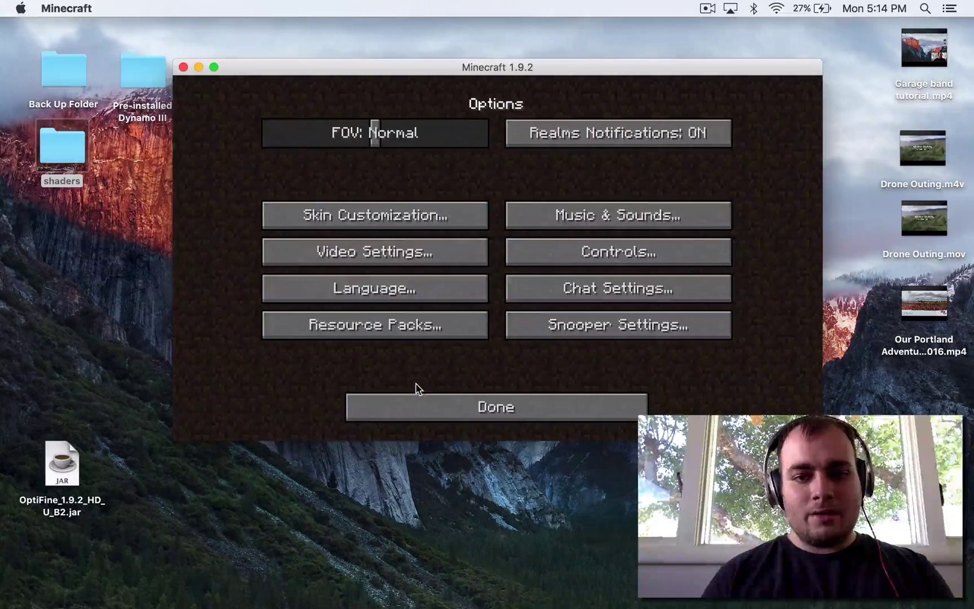
{"action": "left_click", "coordinate": [397, 260]}
{"action": "left_click", "coordinate": [376, 326]}
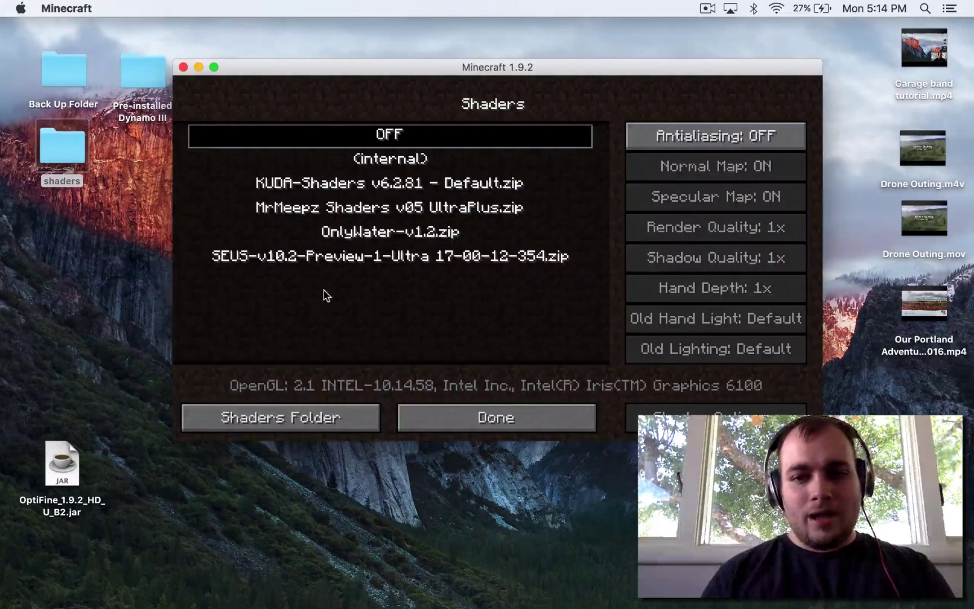
Back out of the shader list and video settings to the main menu
{"action": "left_click", "coordinate": [445, 410]}
{"action": "left_click", "coordinate": [446, 412]}
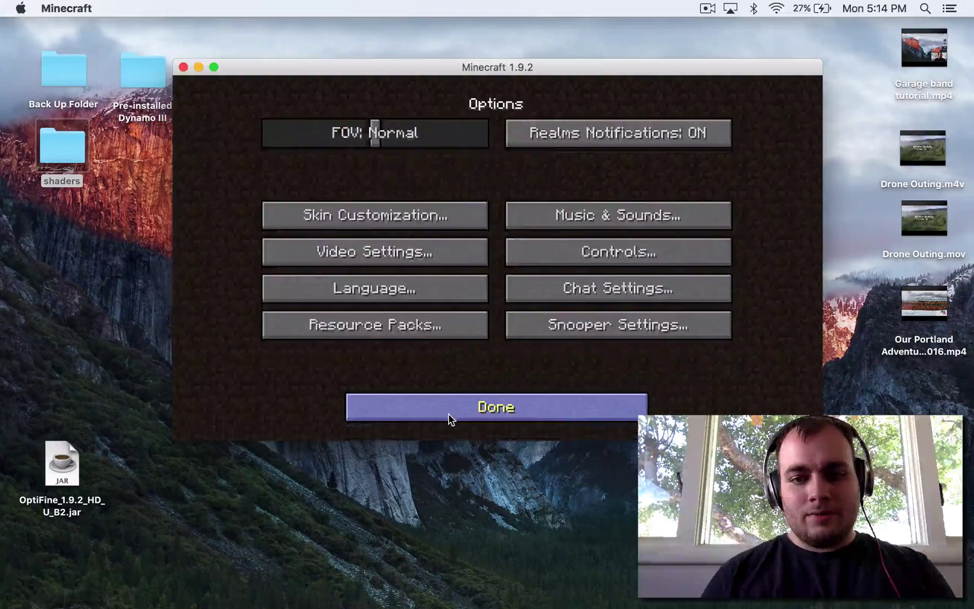
{"action": "left_click", "coordinate": [450, 417]}
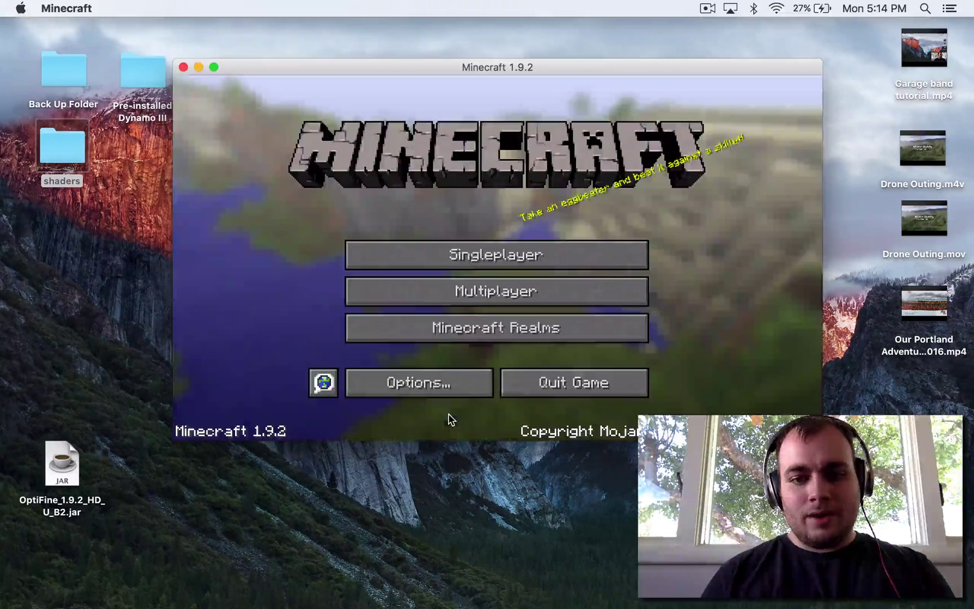
Join the Kepler 452b Realm, make the game full screen, and pause it
{"action": "left_click", "coordinate": [494, 333]}
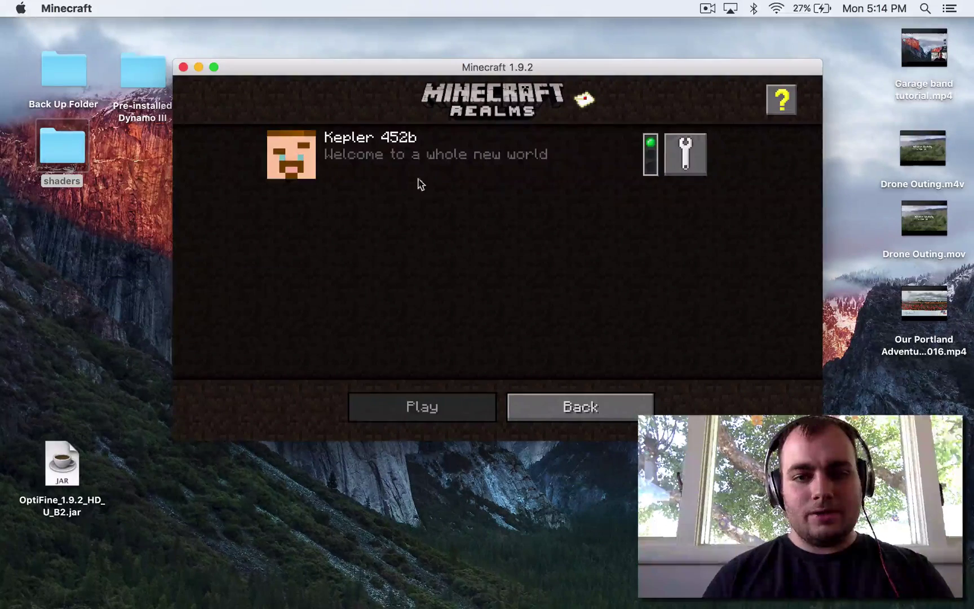
{"action": "left_click", "coordinate": [407, 157]}
{"action": "left_click", "coordinate": [428, 415]}
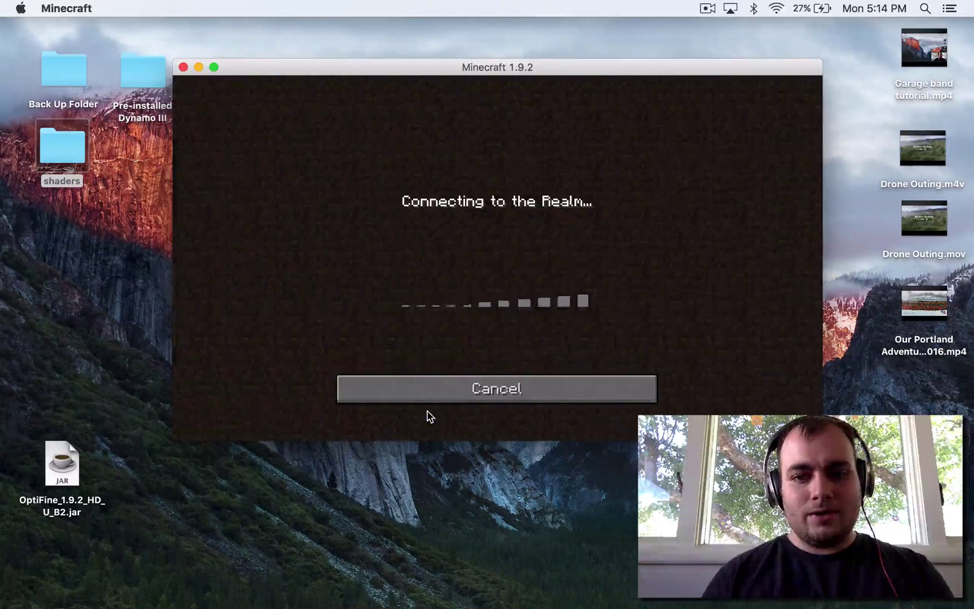
{"action": "left_click", "coordinate": [214, 67]}
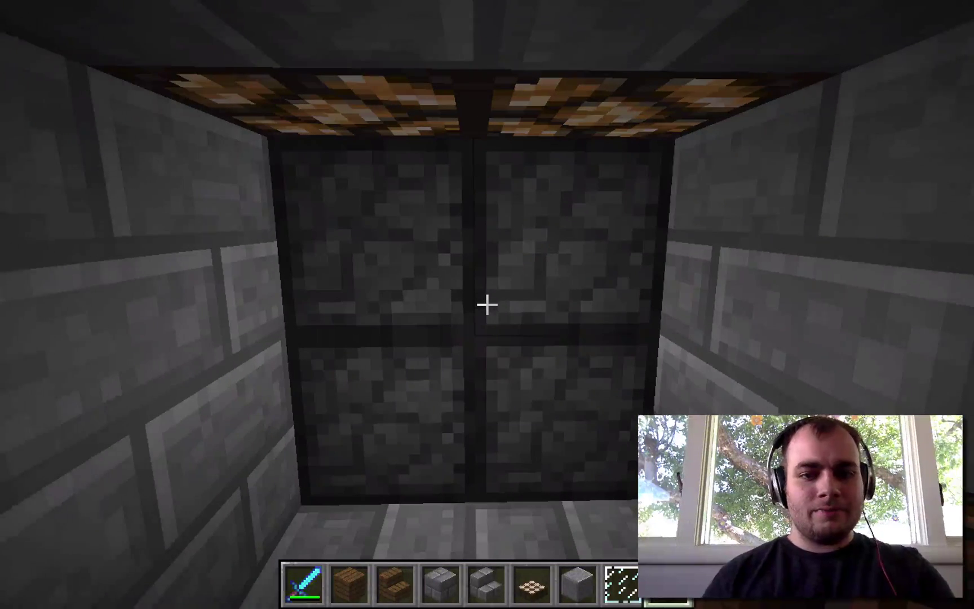
{"action": "key", "text": "Escape"}
Activate the KUDA-Shaders v6.2.81 pack in Video Settings > Shaders and resume play on the Realm
{"action": "left_click", "coordinate": [401, 360]}
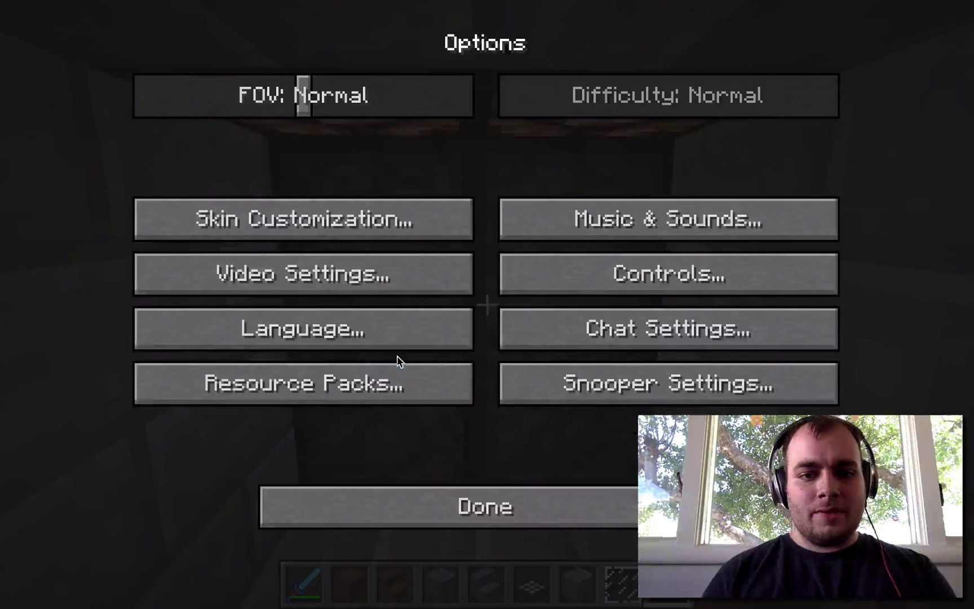
{"action": "left_click", "coordinate": [335, 290]}
{"action": "left_click", "coordinate": [310, 385]}
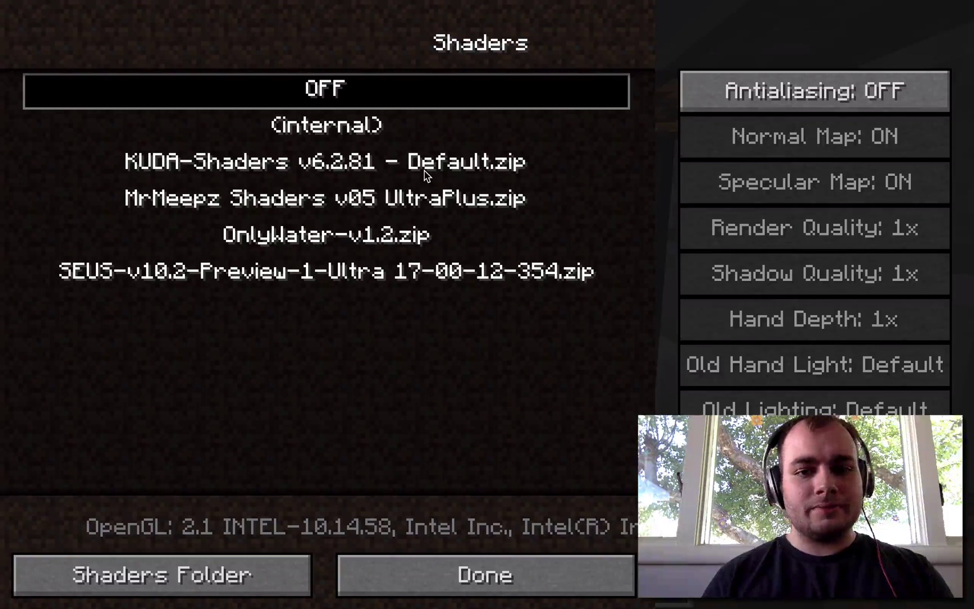
{"action": "left_click", "coordinate": [426, 170]}
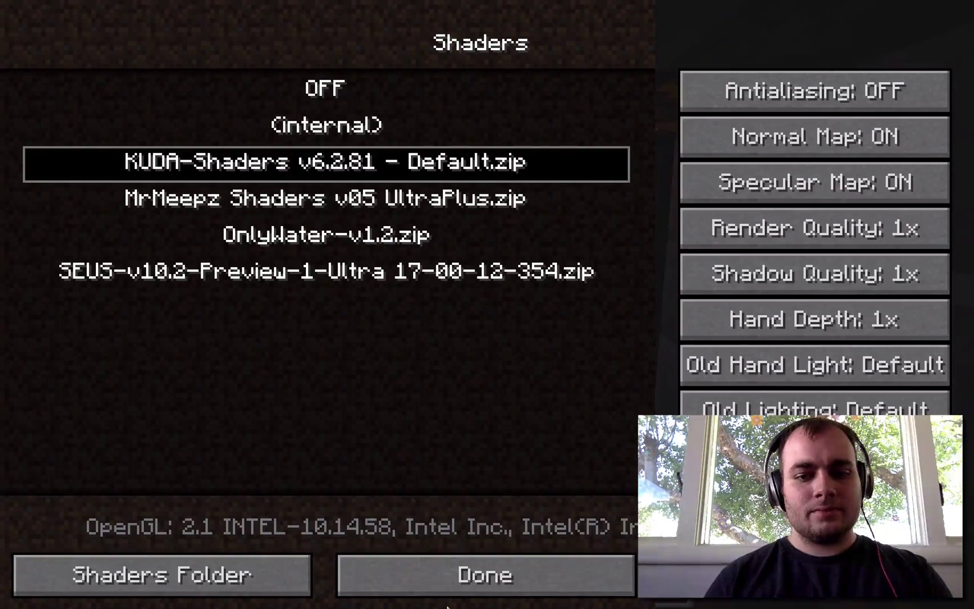
{"action": "left_click", "coordinate": [459, 575]}
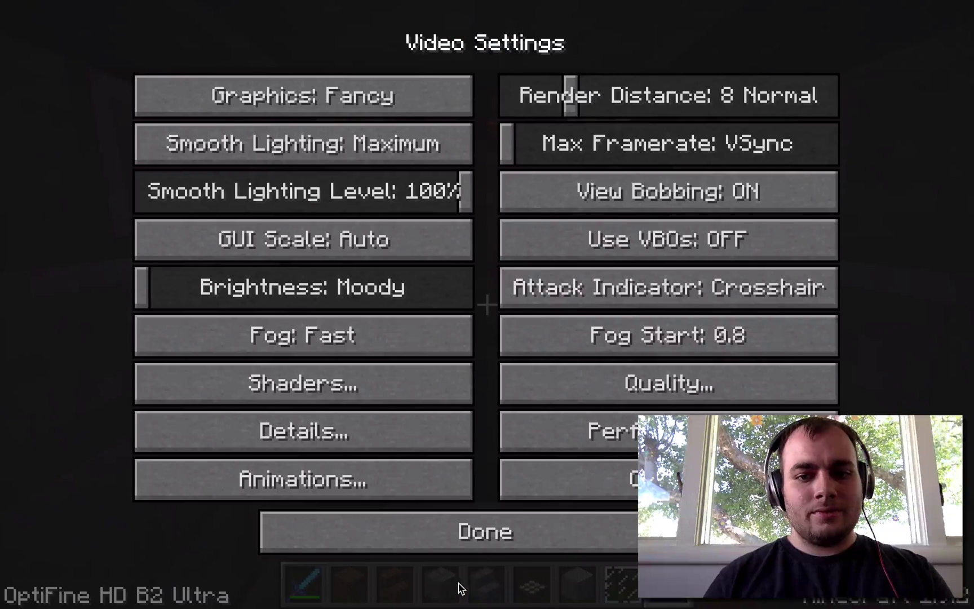
{"action": "left_click", "coordinate": [483, 541]}
{"action": "left_click", "coordinate": [498, 509]}
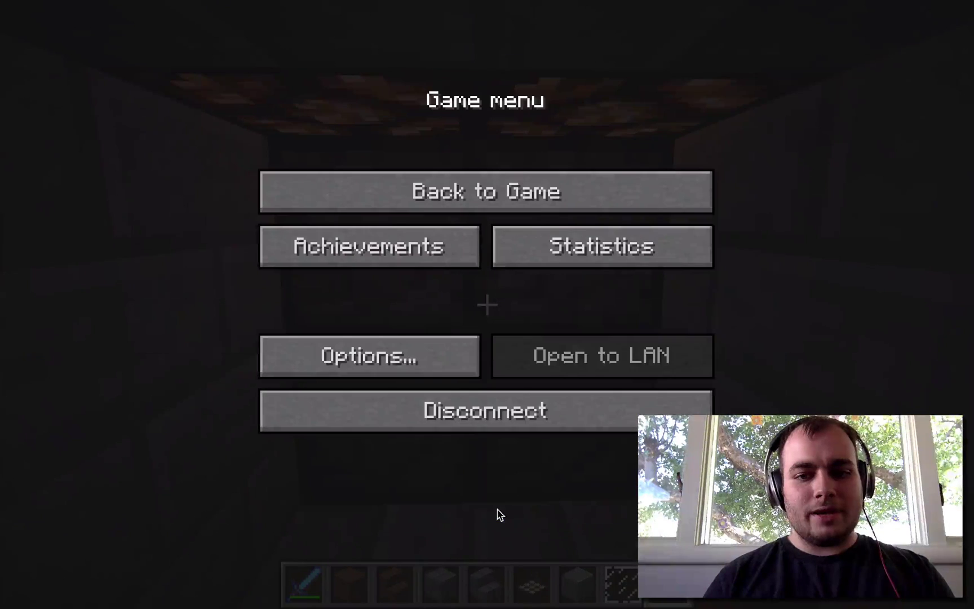
{"action": "left_click", "coordinate": [495, 182]}
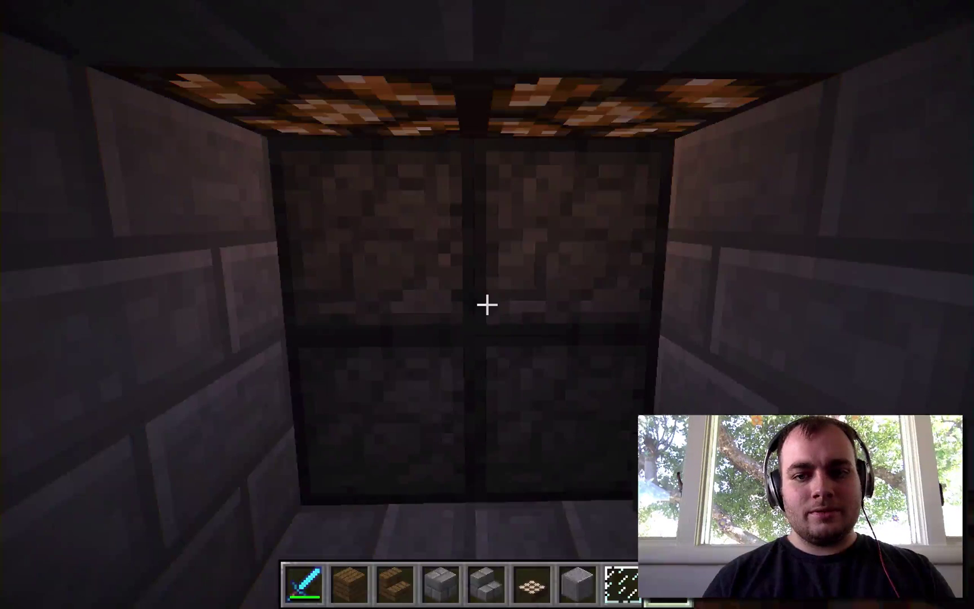
Use the wall sign to teleport and walk out along the lamp-lit stone bridge
{"action": "key", "text": "s"}
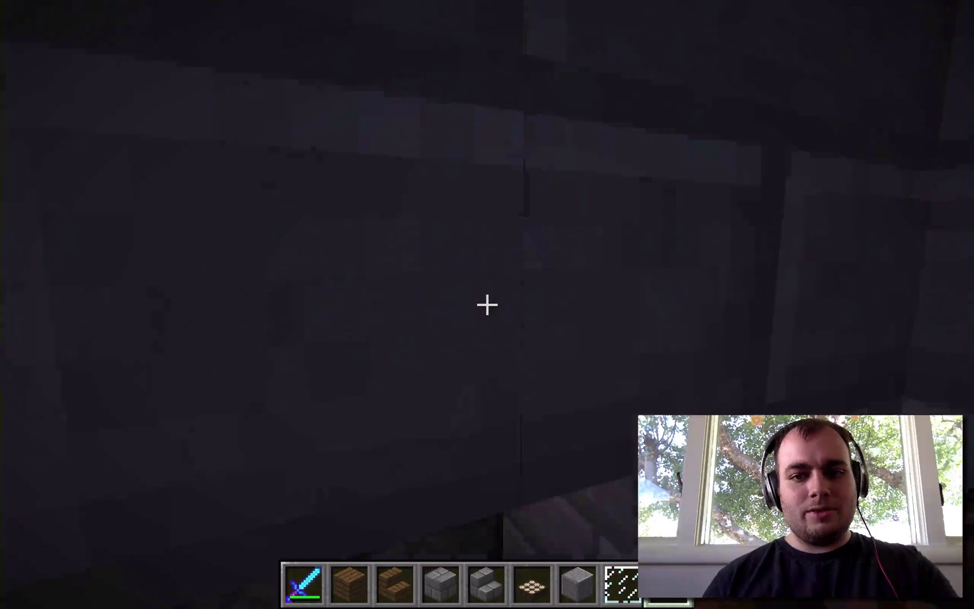
{"action": "key", "text": "w"}
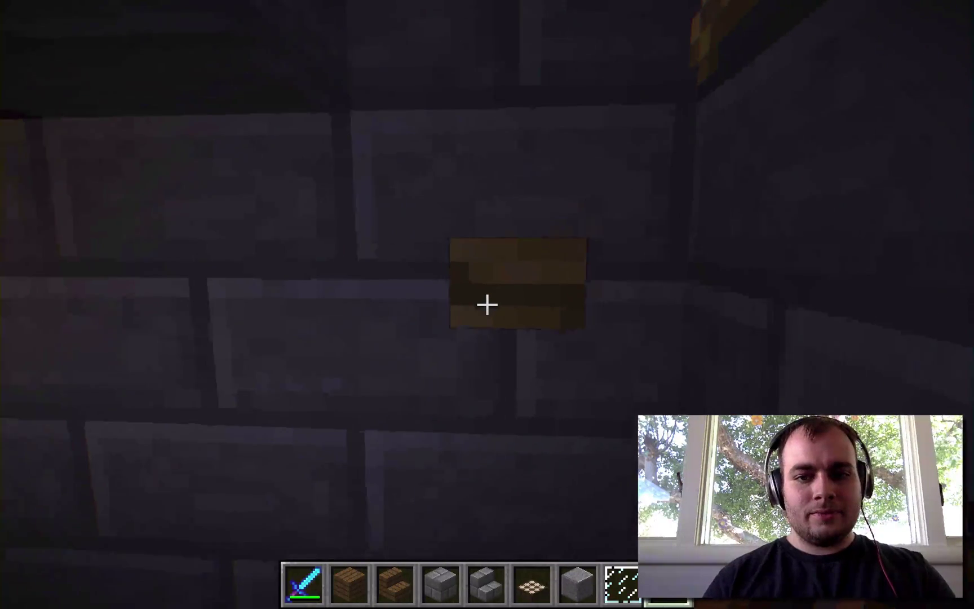
{"action": "right_click", "coordinate": [487, 305]}
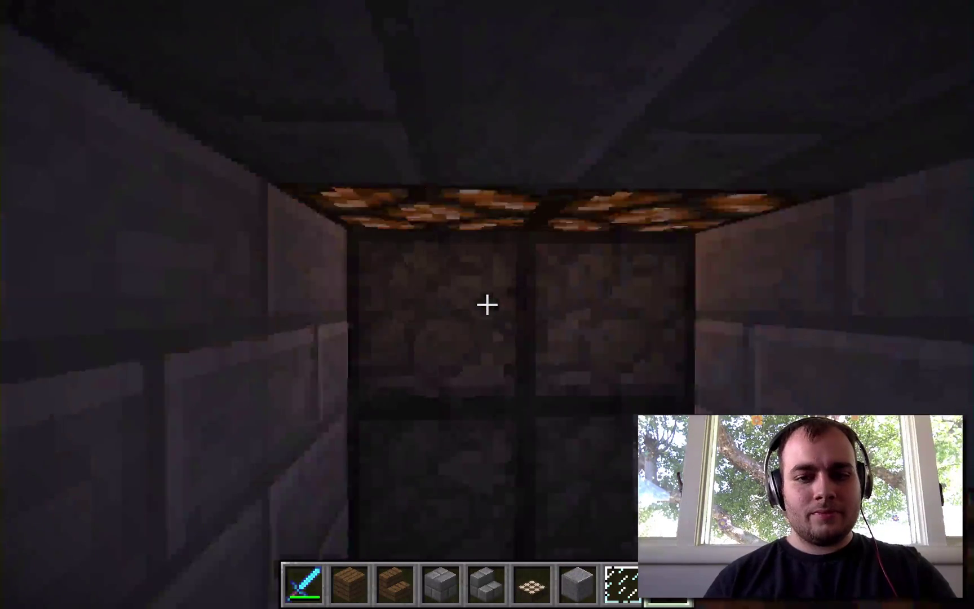
{"action": "key", "text": "w"}
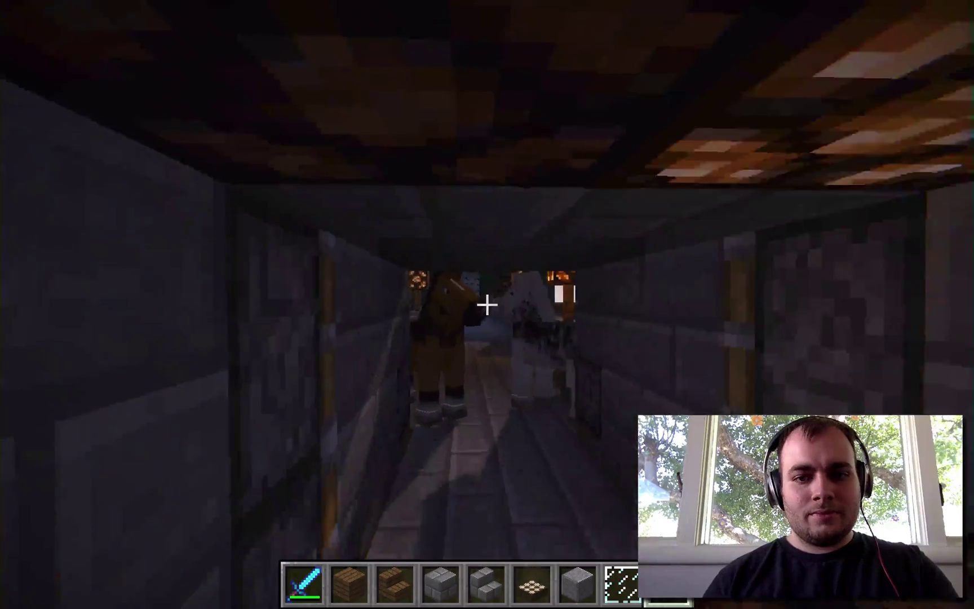
{"action": "key", "text": "w"}
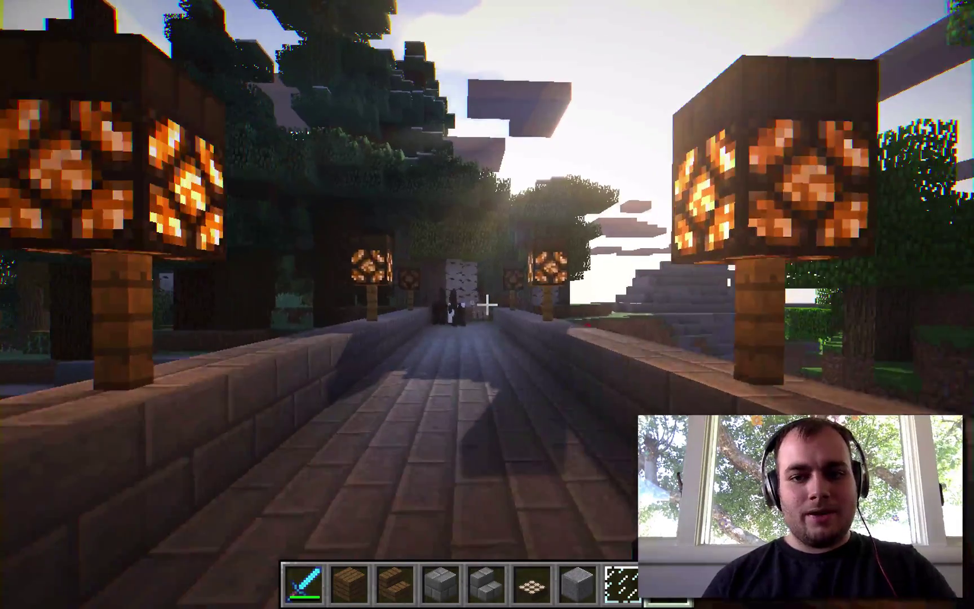
{"action": "key", "text": "w"}
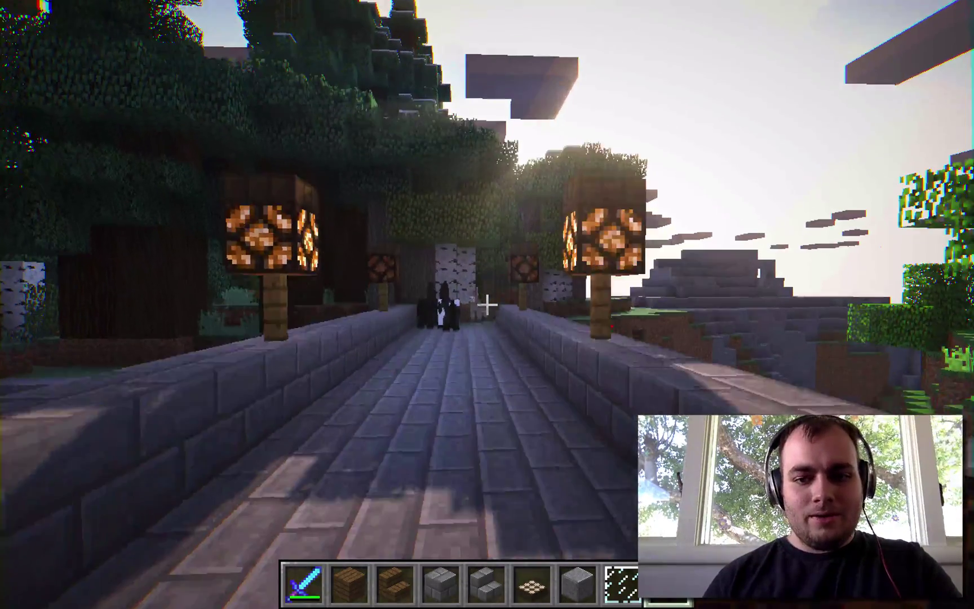
Fly up above the treetops and across the hilltop, dropping down beside the pond
{"action": "key", "text": "space"}
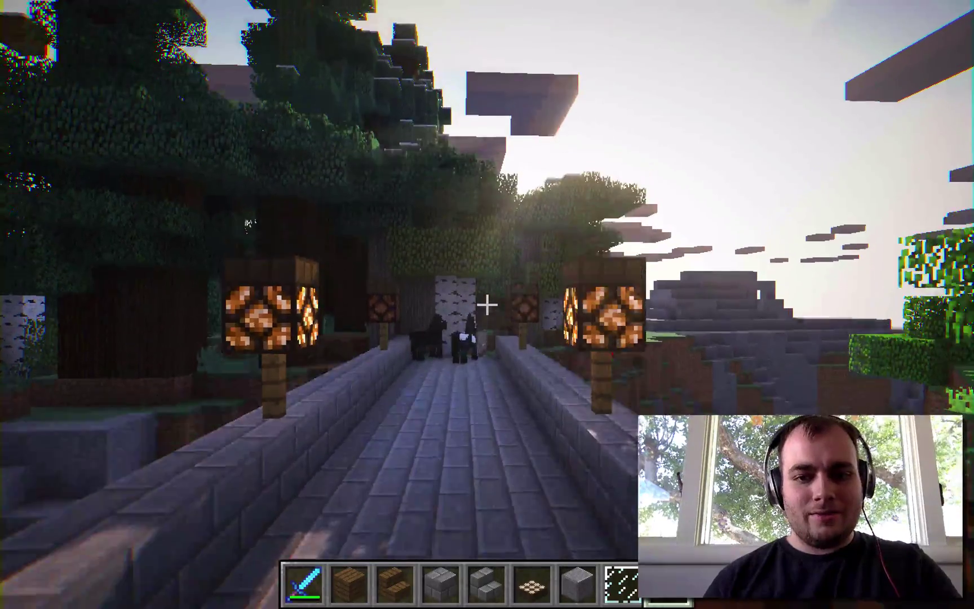
{"action": "key", "text": "space"}
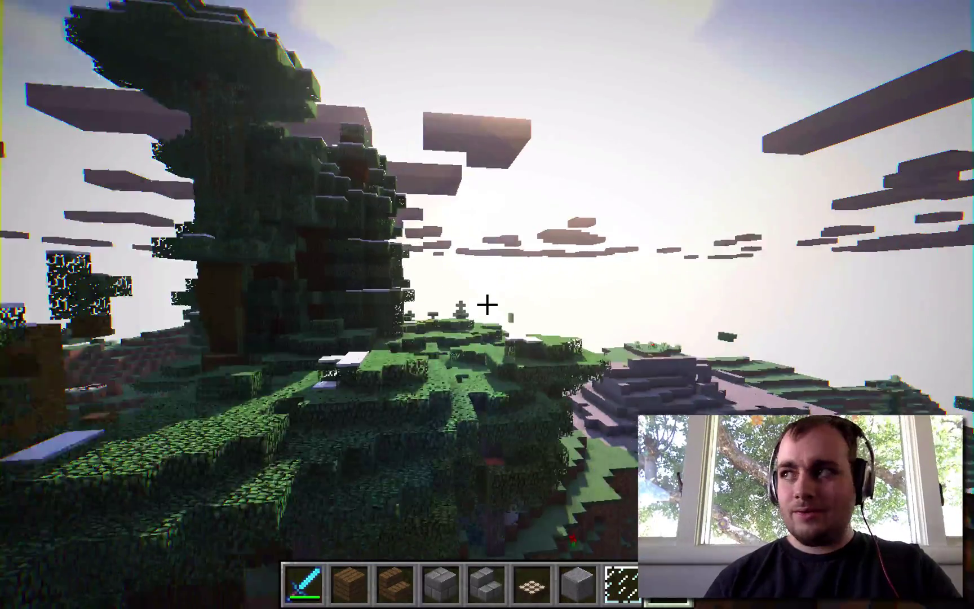
{"action": "key", "text": "w"}
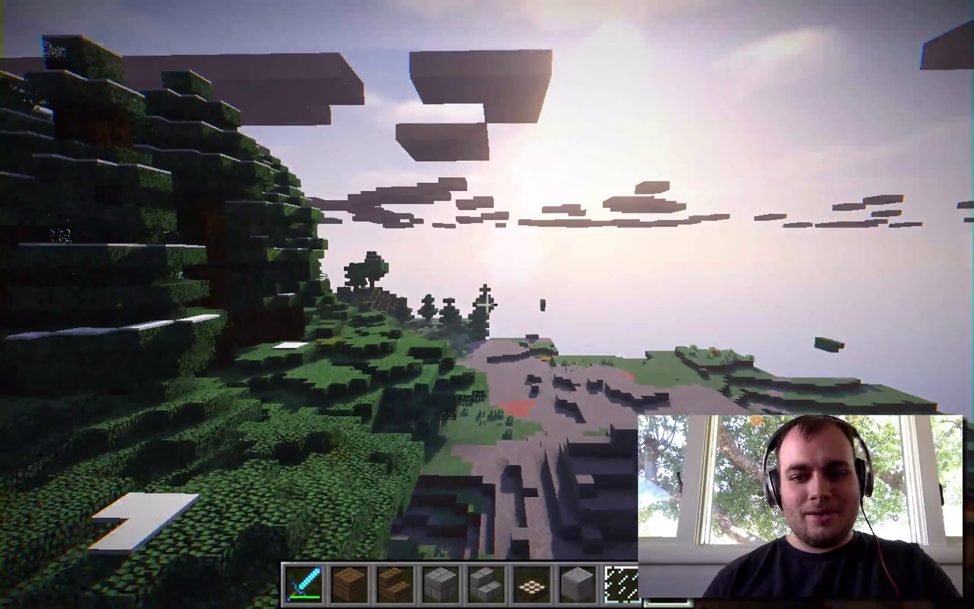
{"action": "key", "text": "w"}
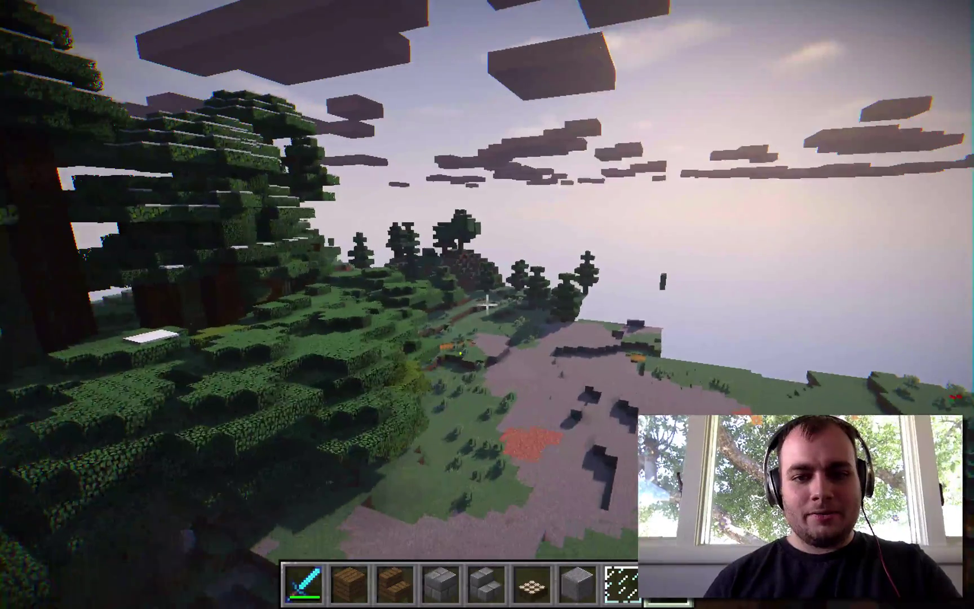
{"action": "key", "text": "w"}
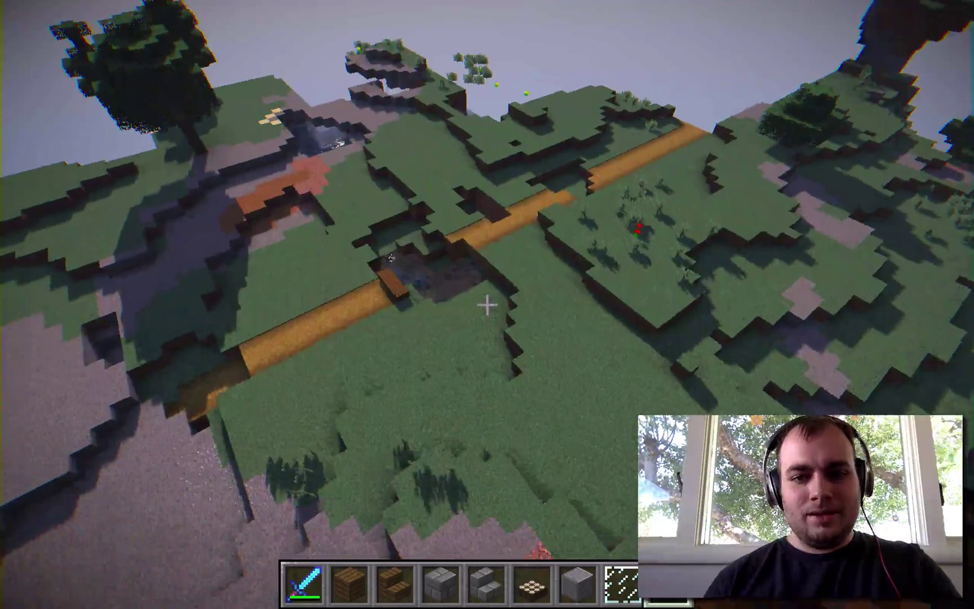
{"action": "key", "text": "shift"}
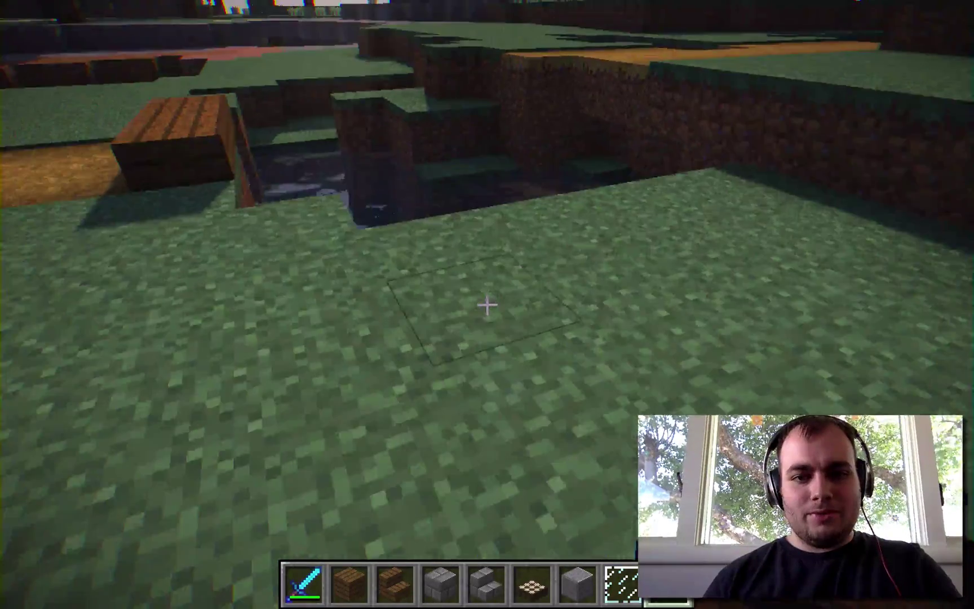
Move through the water channel and head out toward the open landscape
{"action": "key", "text": "w"}
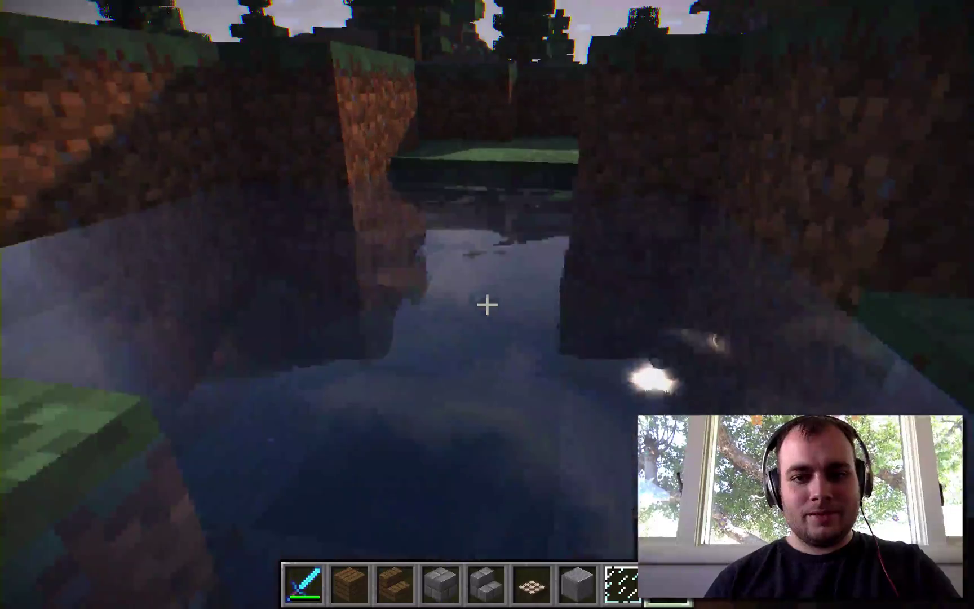
{"action": "key", "text": "w"}
{"action": "key", "text": "w"}
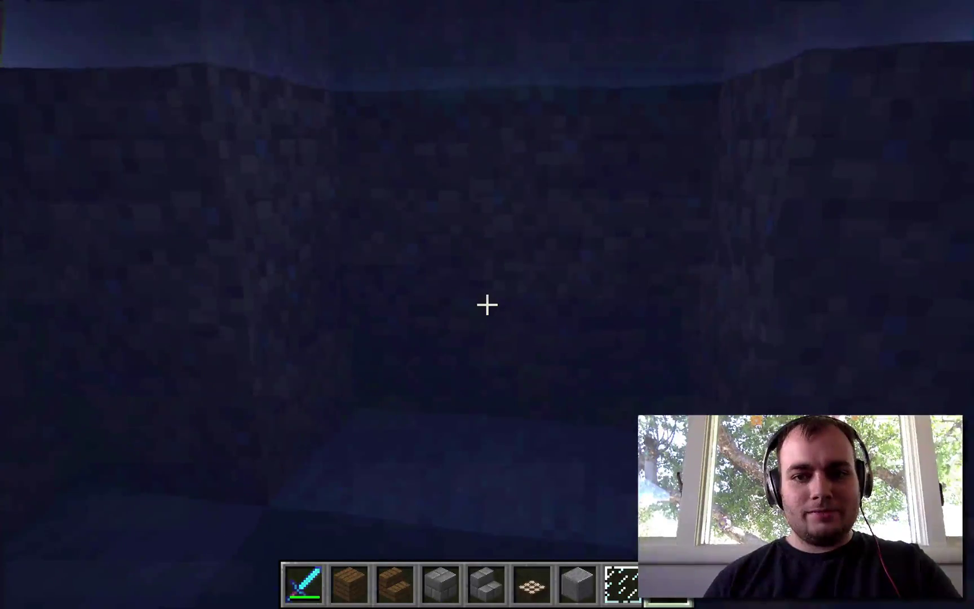
{"action": "key", "text": "space"}
{"action": "key", "text": "w"}
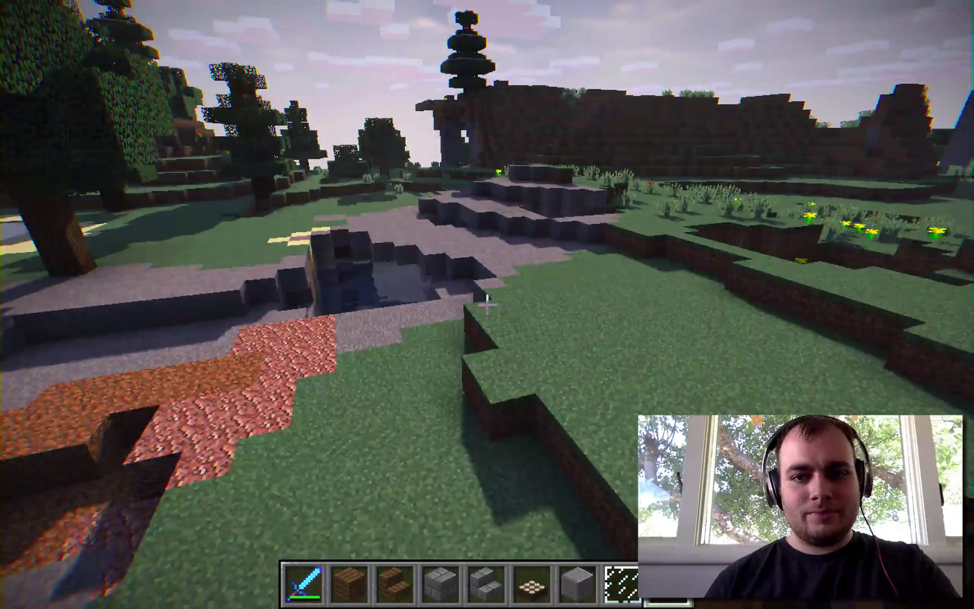
{"action": "key", "text": "w"}
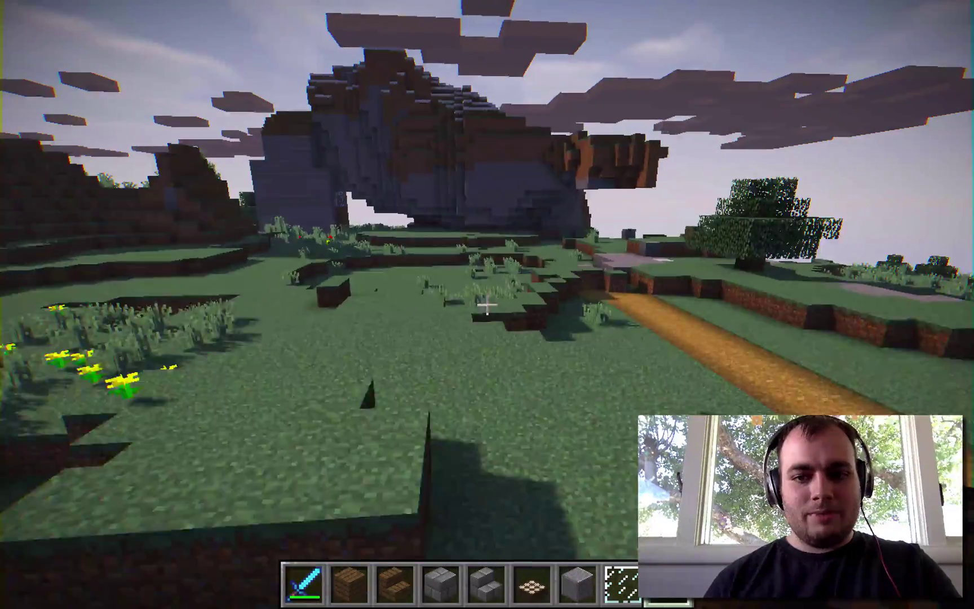
Fly up over the floating island and snowy summit, then pause the game
{"action": "key", "text": "w"}
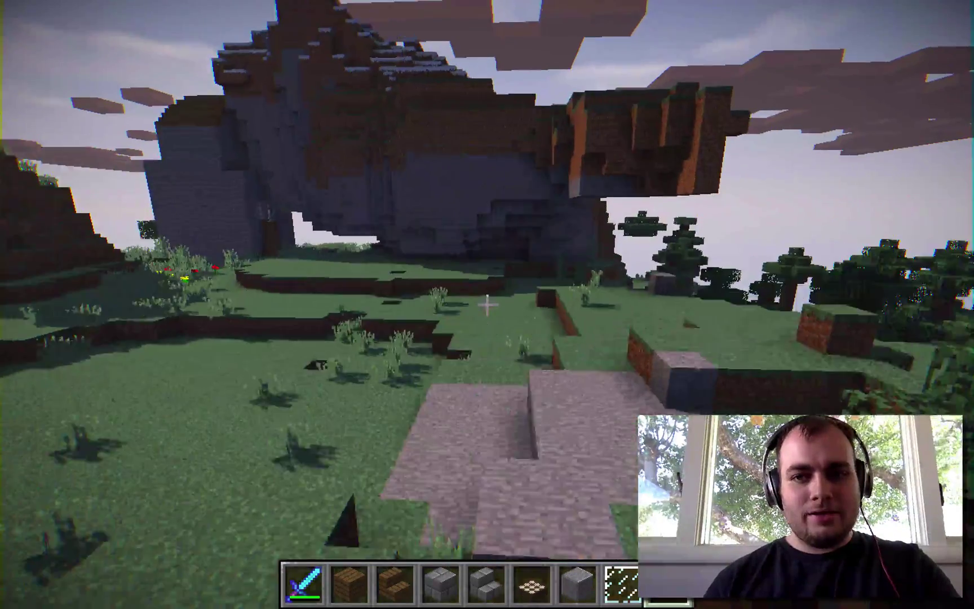
{"action": "key", "text": "w"}
{"action": "key", "text": "space"}
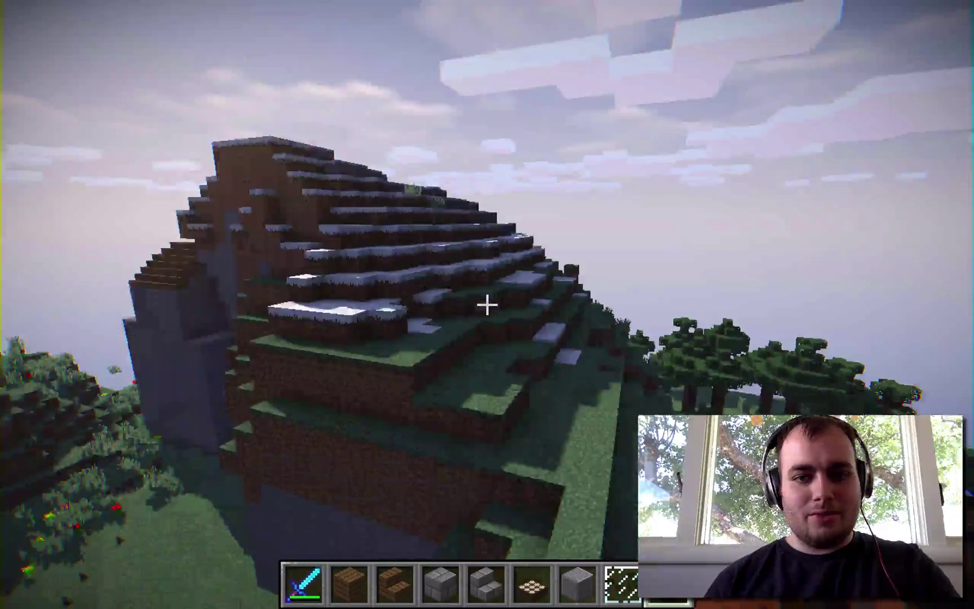
{"action": "key", "text": "w"}
{"action": "key", "text": "space"}
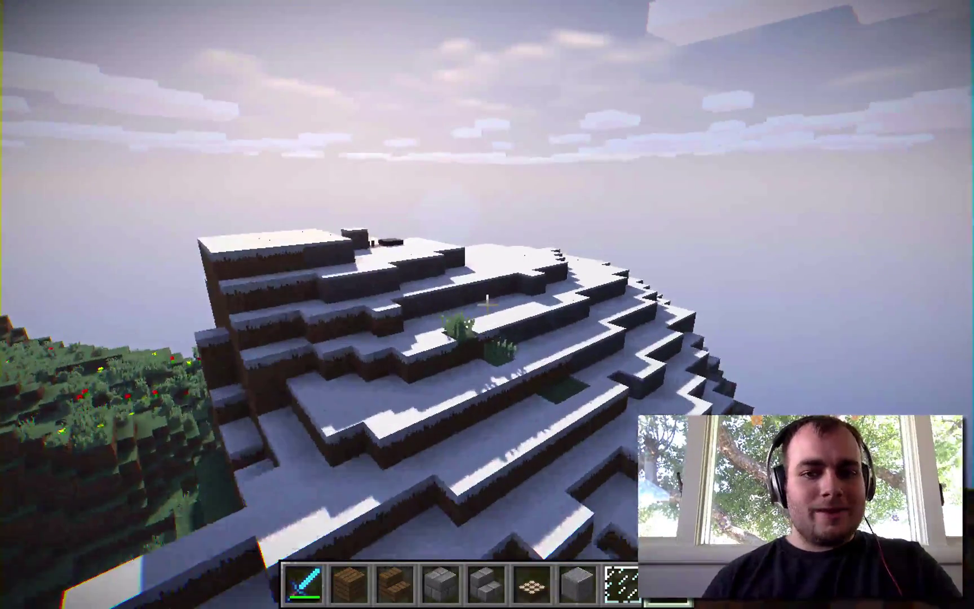
{"action": "key", "text": "w"}
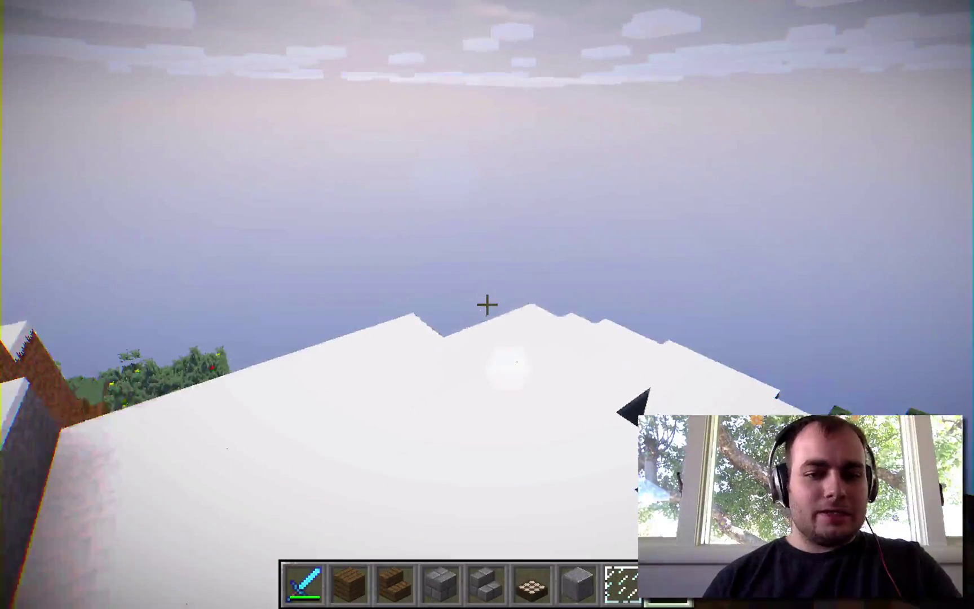
{"action": "key", "text": "w"}
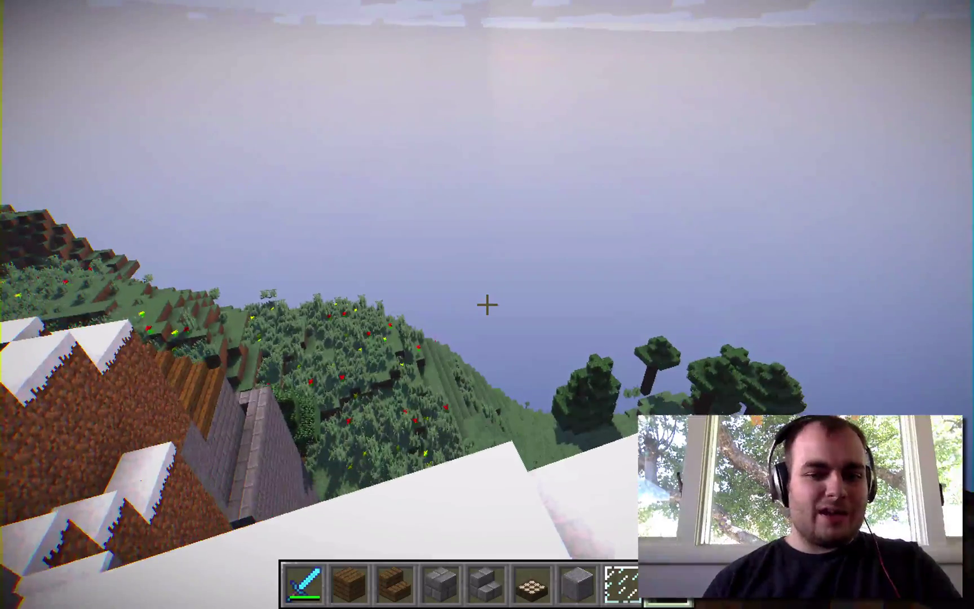
{"action": "key", "text": "w"}
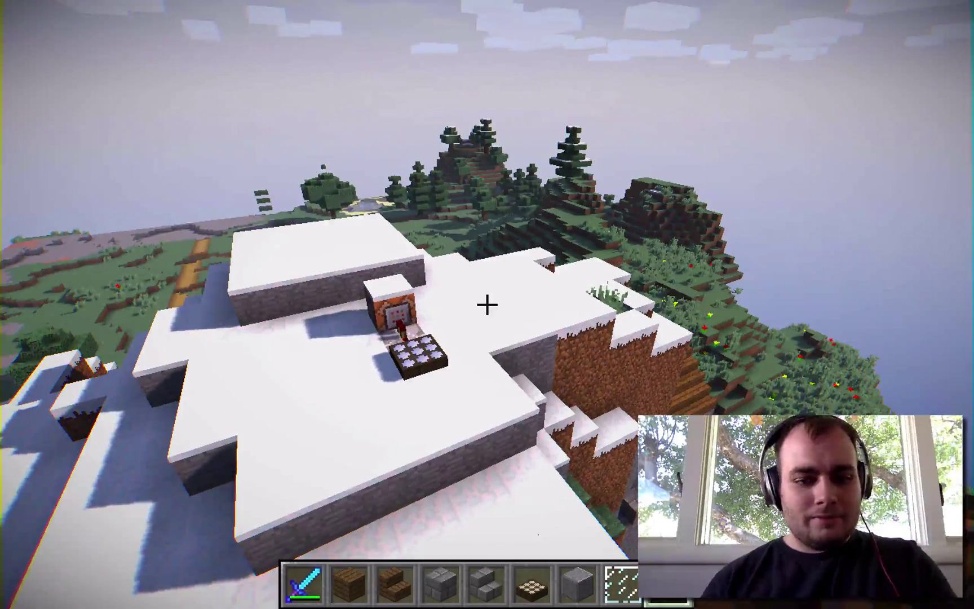
{"action": "key", "text": "Escape"}
Switch the shader pack from KUDA to OnlyWater-v1.2.zip and resume the game
{"action": "left_click", "coordinate": [405, 355]}
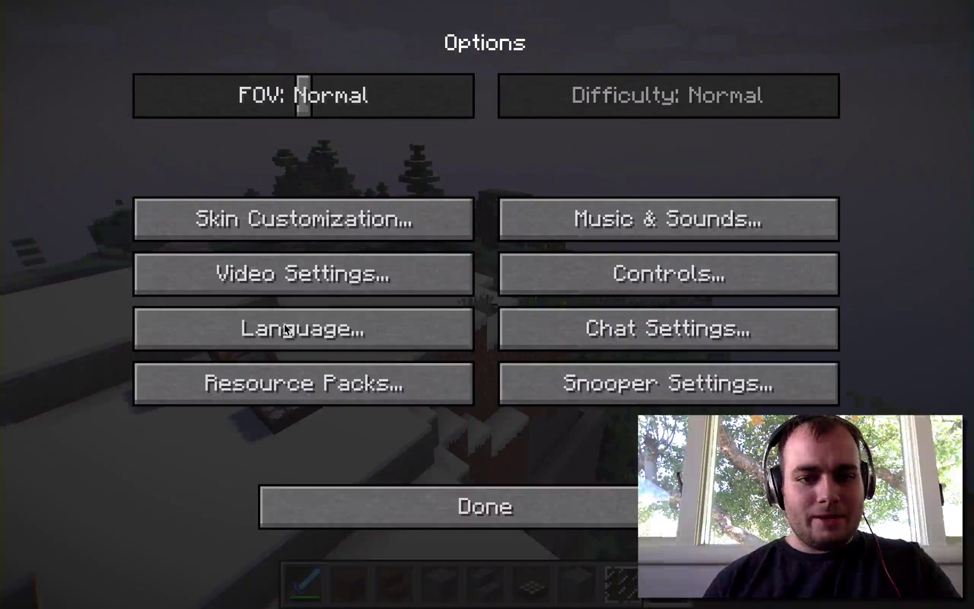
{"action": "left_click", "coordinate": [283, 275]}
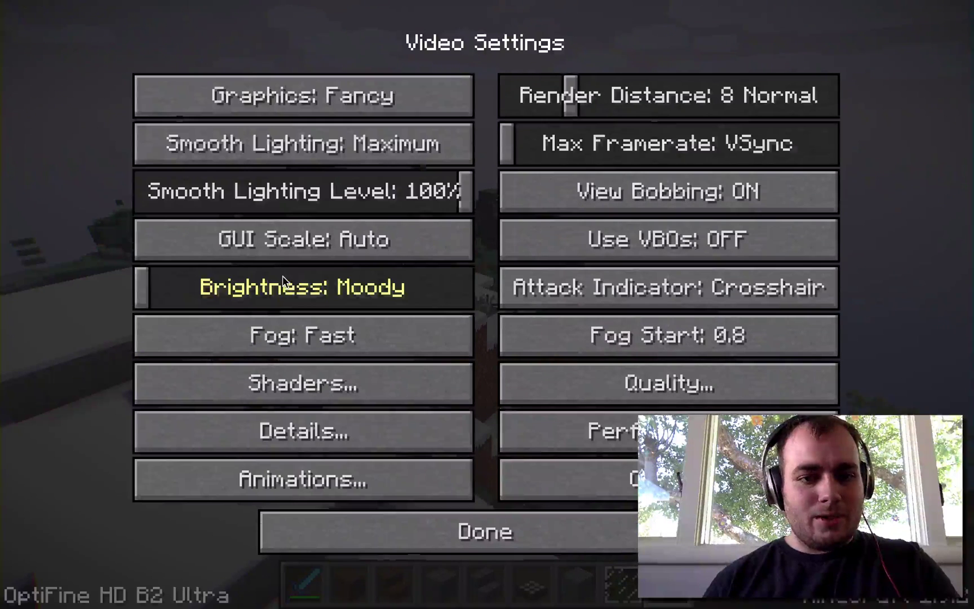
{"action": "left_click", "coordinate": [270, 375]}
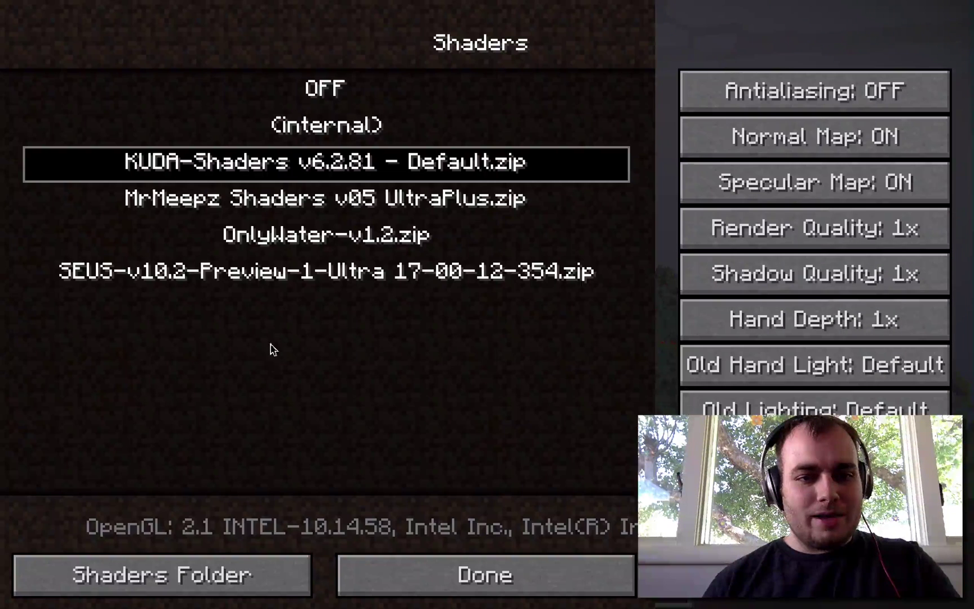
{"action": "left_click", "coordinate": [272, 239]}
{"action": "left_click", "coordinate": [480, 571]}
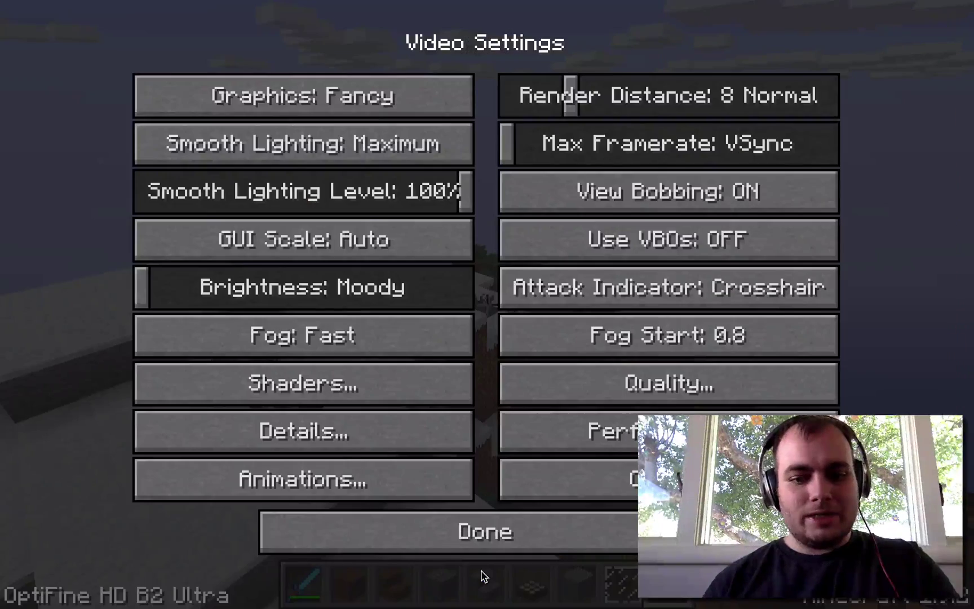
{"action": "left_click", "coordinate": [483, 521]}
{"action": "left_click", "coordinate": [537, 511]}
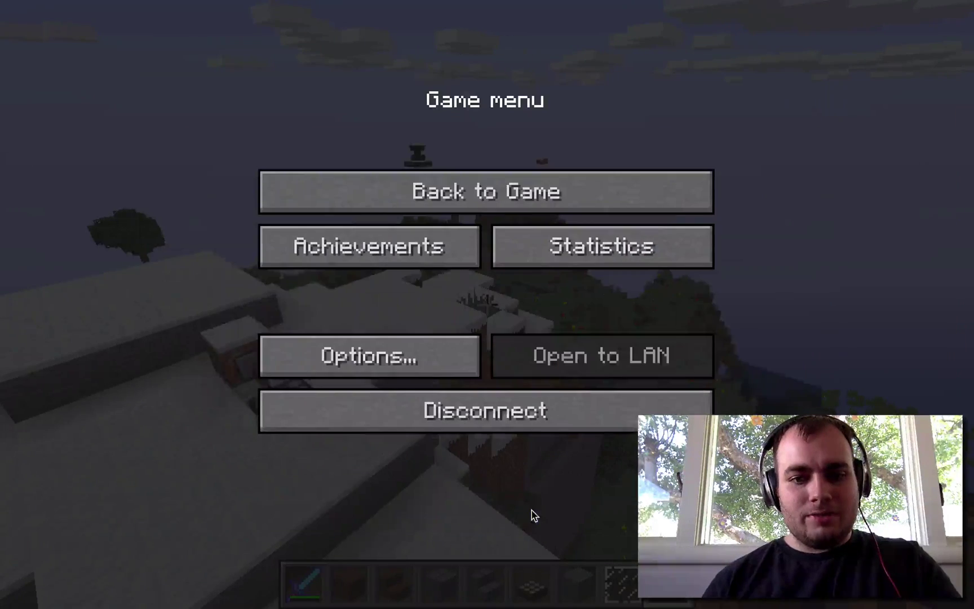
{"action": "left_click", "coordinate": [527, 195]}
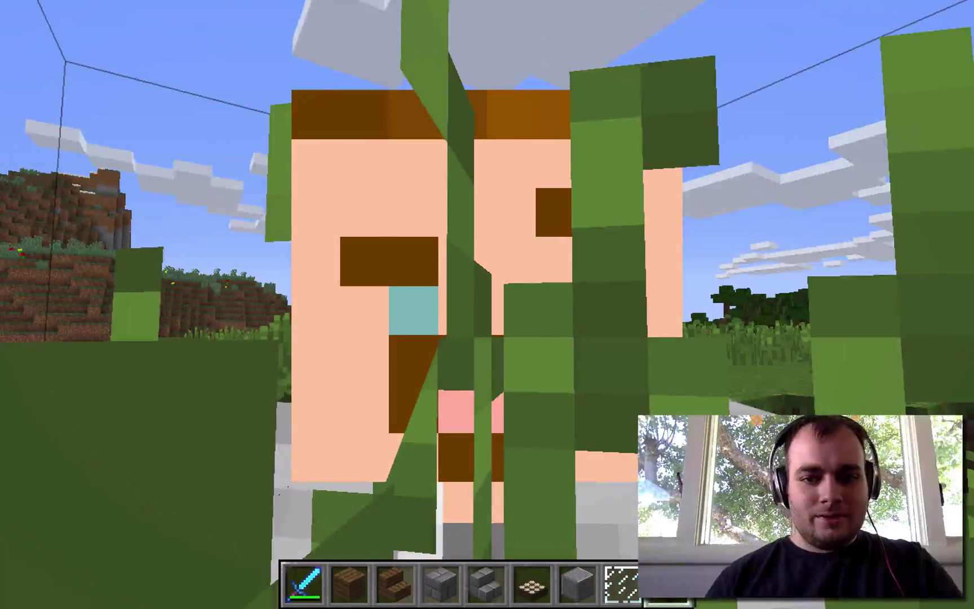
Break the tall grass in front and walk across the meadow toward the river
{"action": "left_click", "coordinate": [410, 488]}
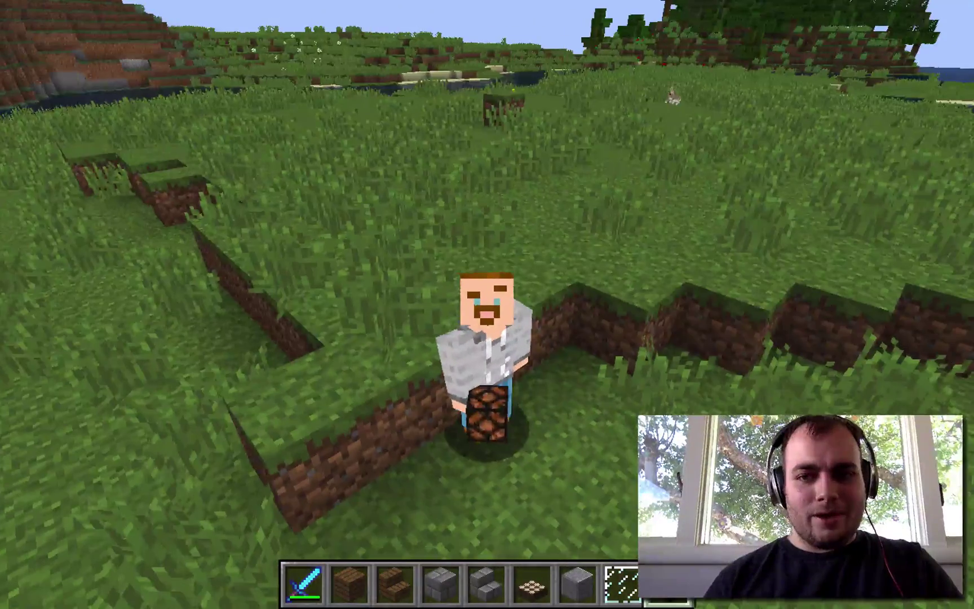
{"action": "key", "text": "w"}
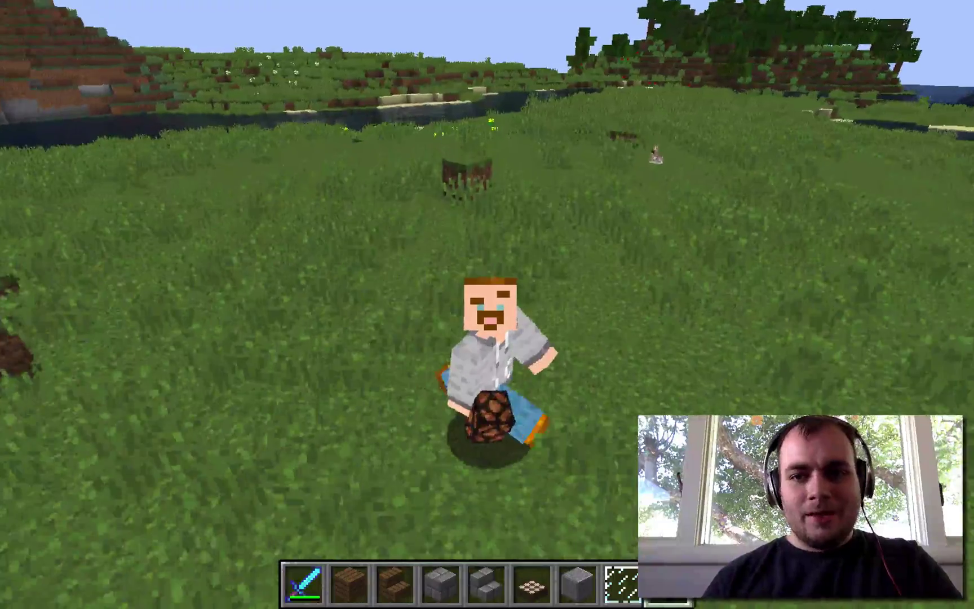
{"action": "key", "text": "w"}
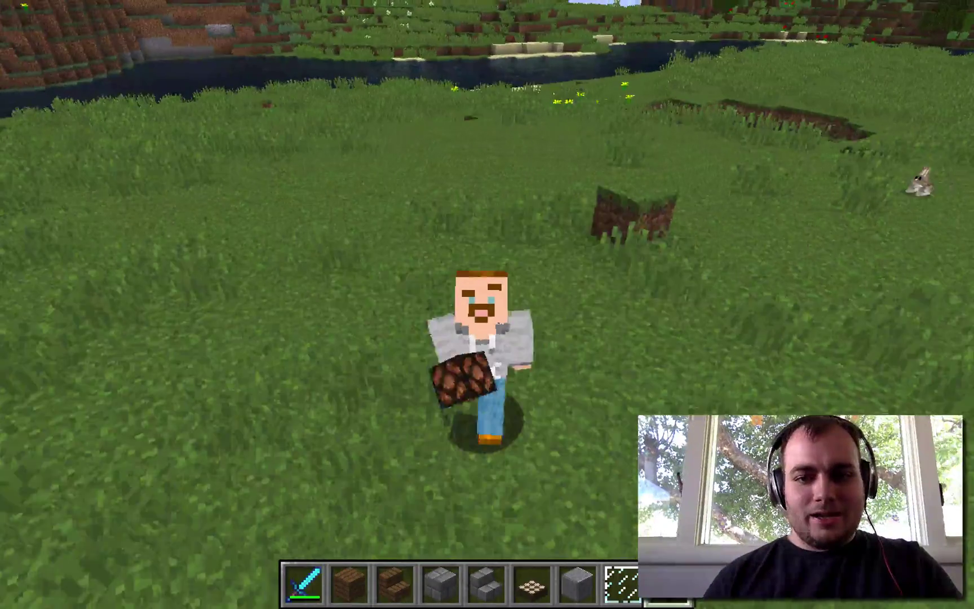
{"action": "key", "text": "w"}
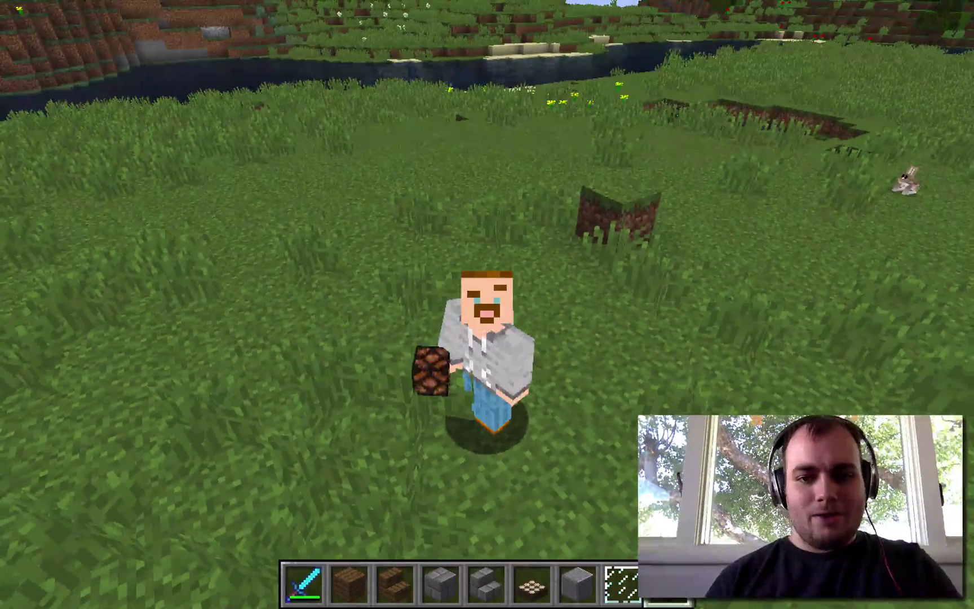